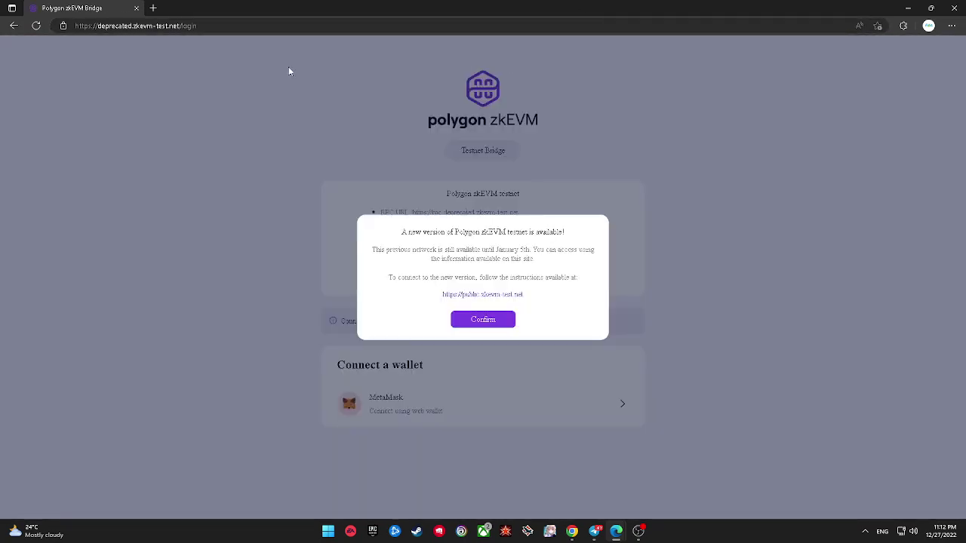
Step: Go to the new public.zkevm-test.net bridge and dismiss its welcome notice
left_click(492, 299)
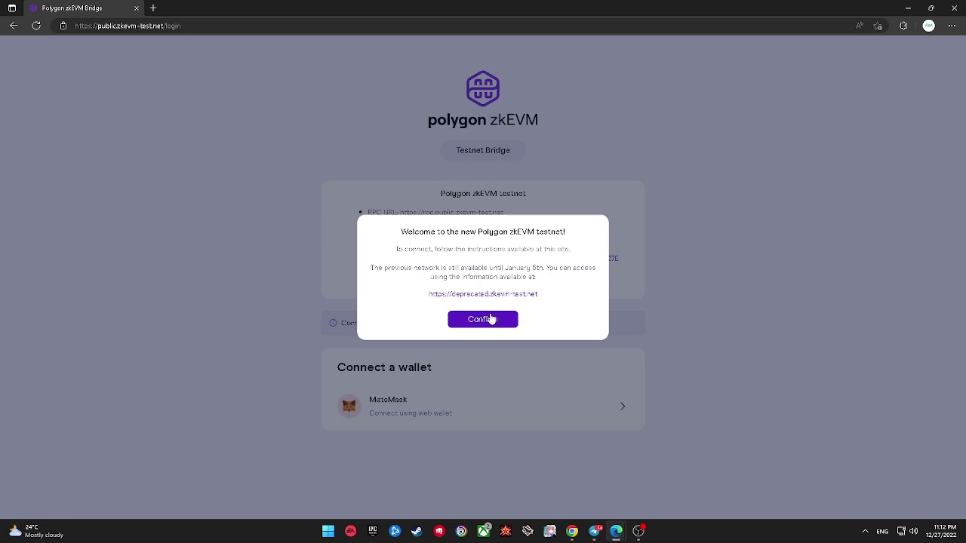
left_click(489, 321)
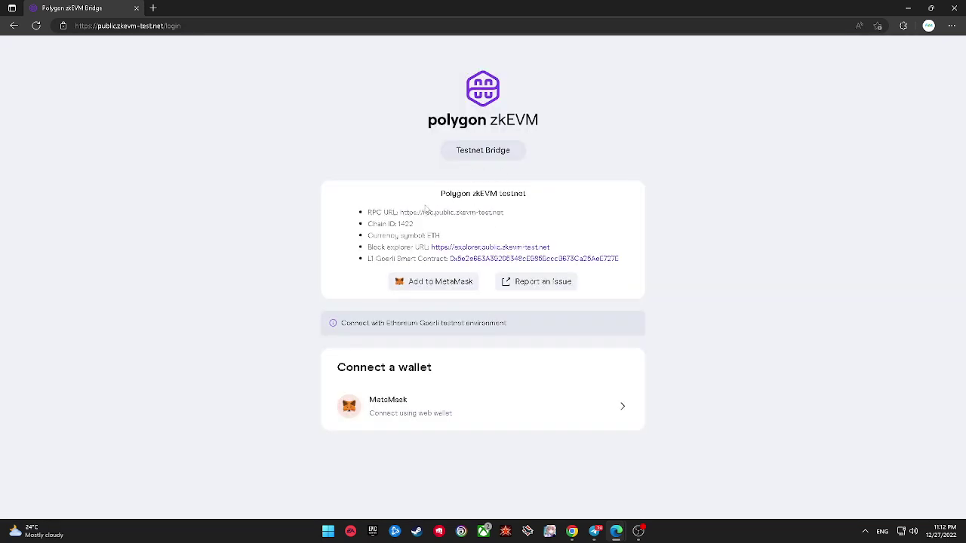
Step: Request adding the zkEVM testnet to MetaMask and place the wallet popup beside the bridge page
left_click_drag(441, 194, 527, 194)
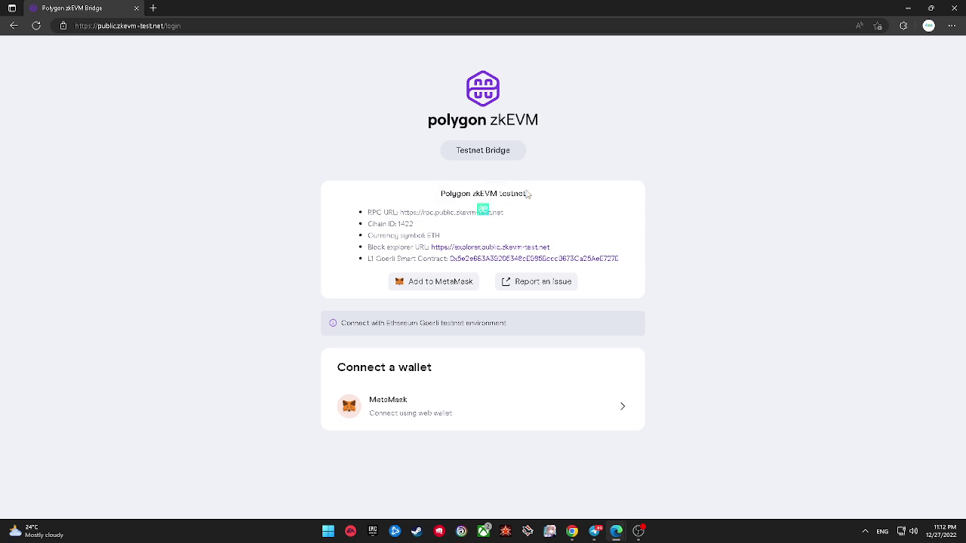
left_click(441, 281)
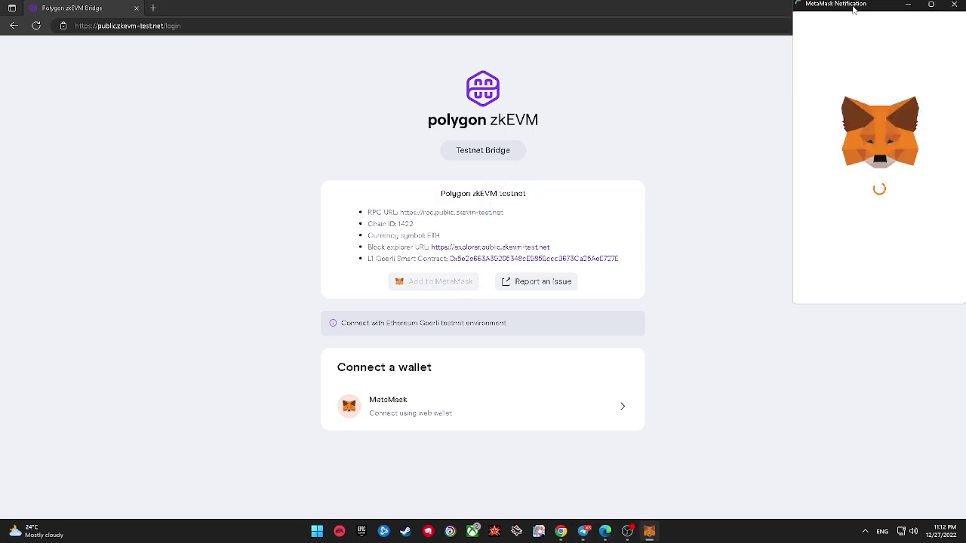
double_click(854, 7)
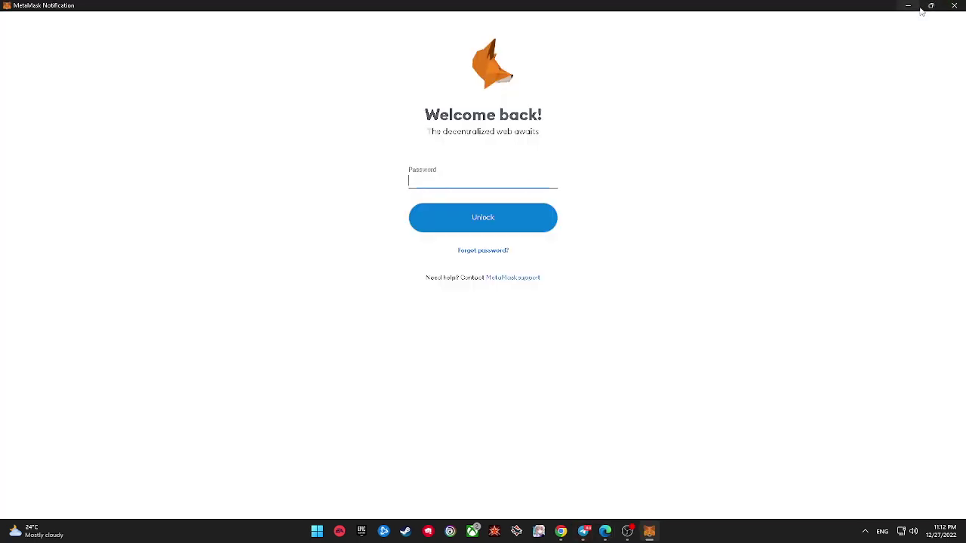
left_click(930, 6)
left_click_drag(858, 8, 690, 48)
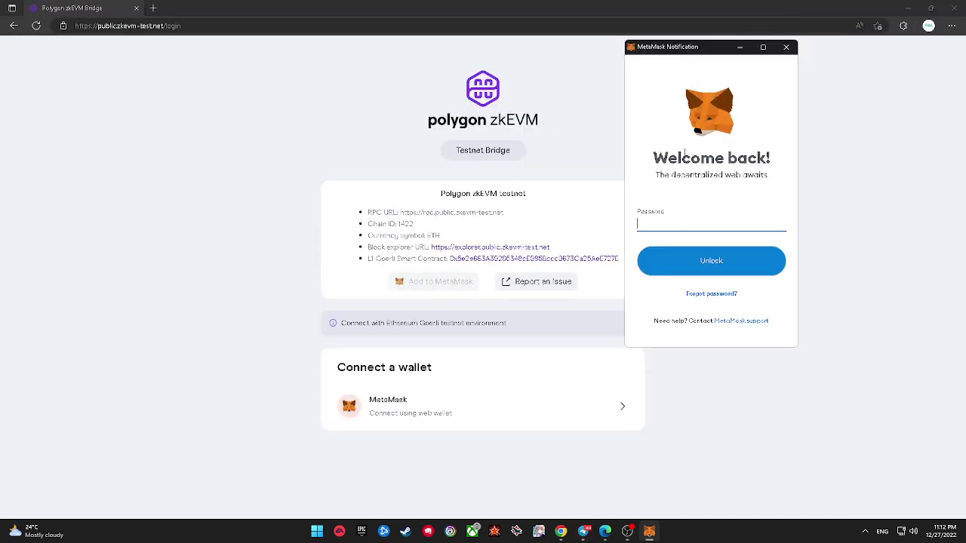
Step: Unlock MetaMask with the password and approve adding testnet-zkEVM-mango, Chain ID 1422
left_click(676, 226)
type("********")
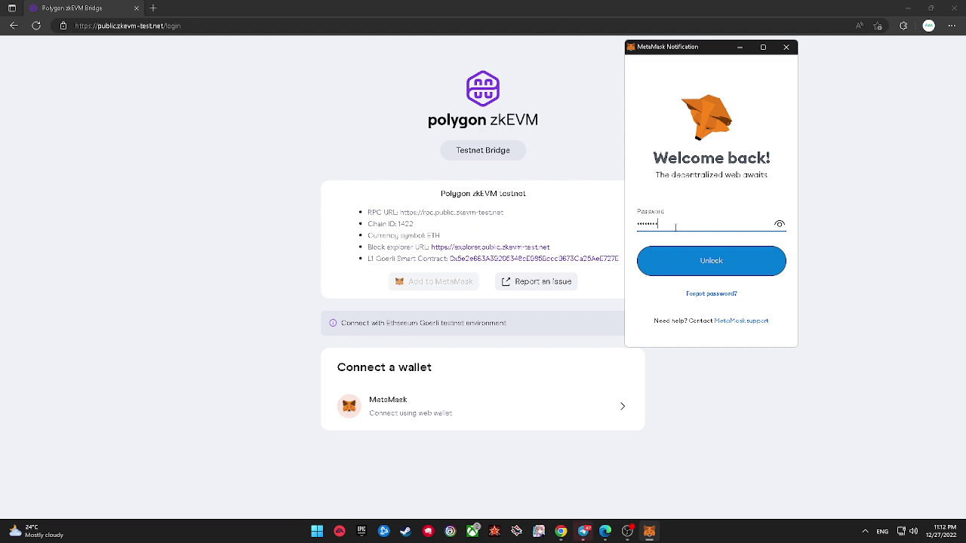
key("Return")
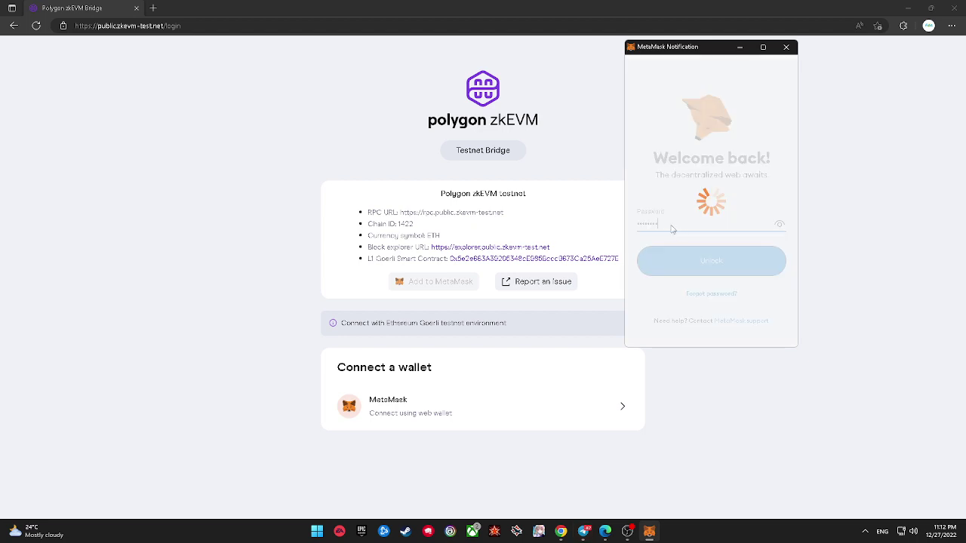
scroll(676, 232, "down", 3)
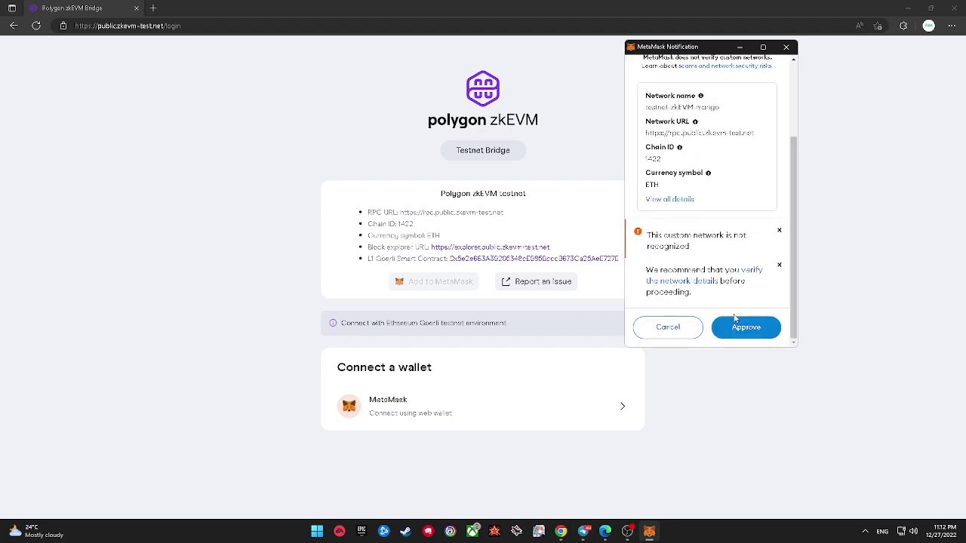
left_click(736, 323)
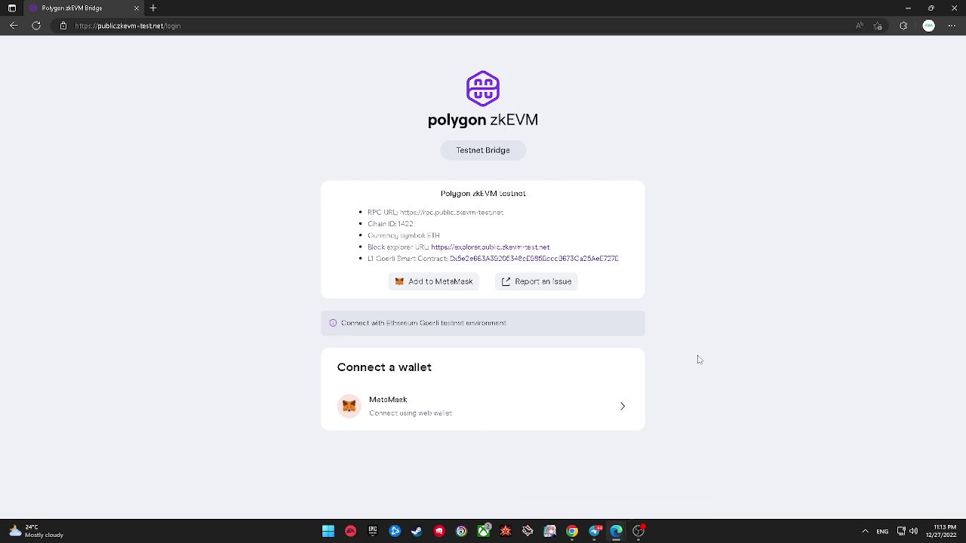
Step: Start connecting MetaMask to the bridge and accept the disclaimer
left_click(420, 411)
left_click(532, 304)
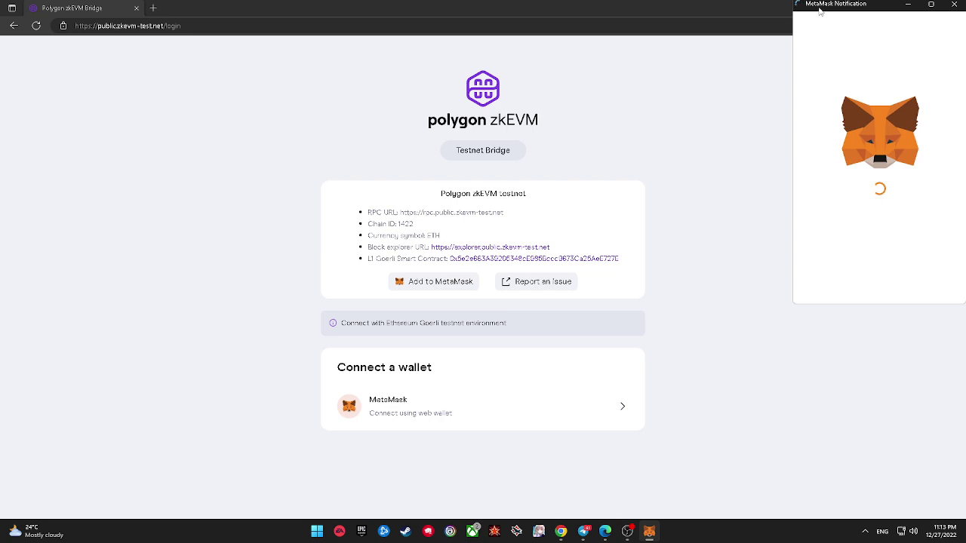
scroll(916, 219, "down", 2)
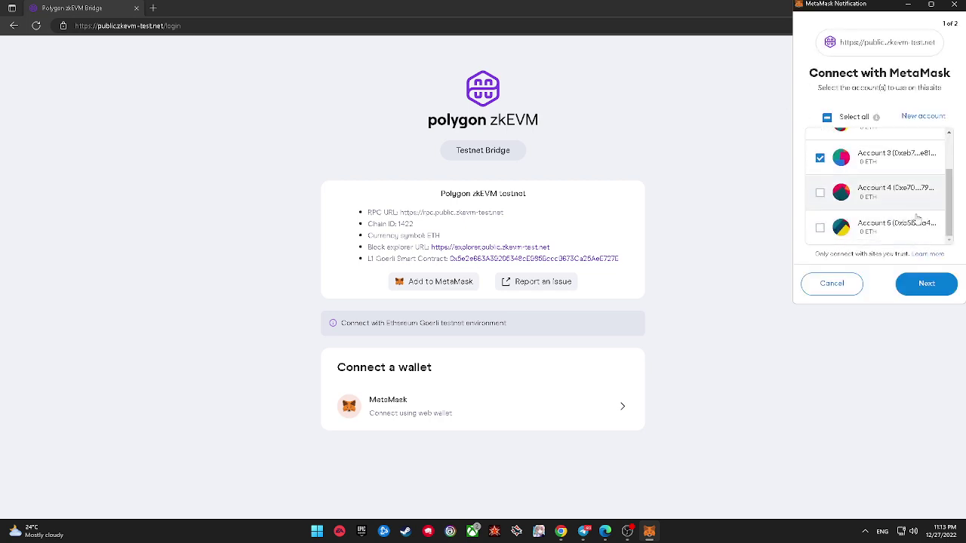
scroll(859, 233, "up", 2)
scroll(828, 226, "down", 2)
Step: Connect only Account 5 to the bridge, with Account 3 unticked
left_click(820, 158)
scroll(824, 173, "up", 1)
scroll(824, 211, "down", 2)
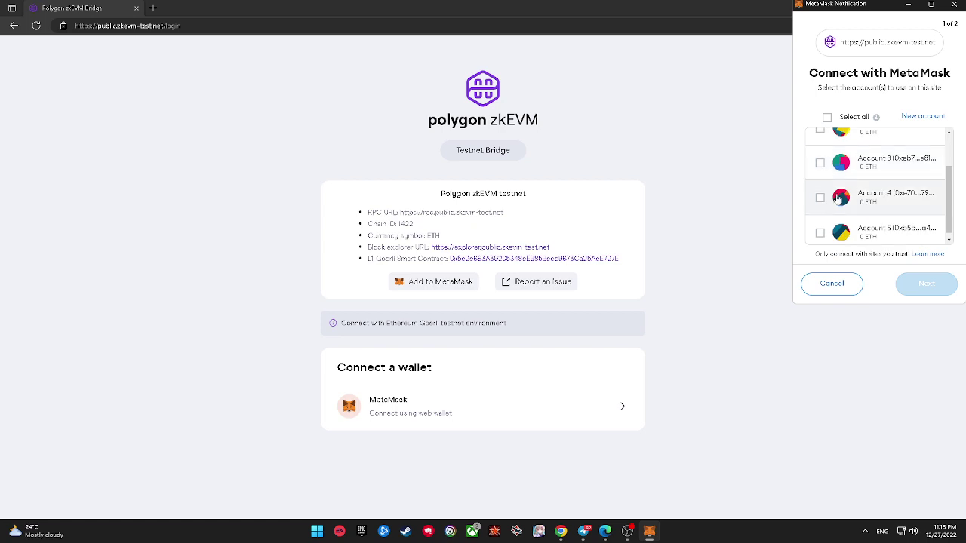
left_click(820, 229)
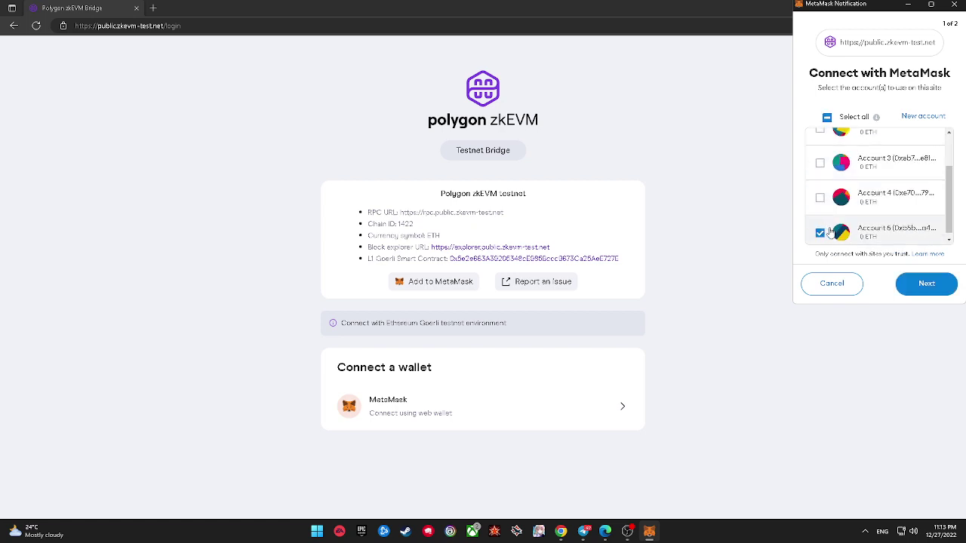
scroll(860, 230, "down", 1)
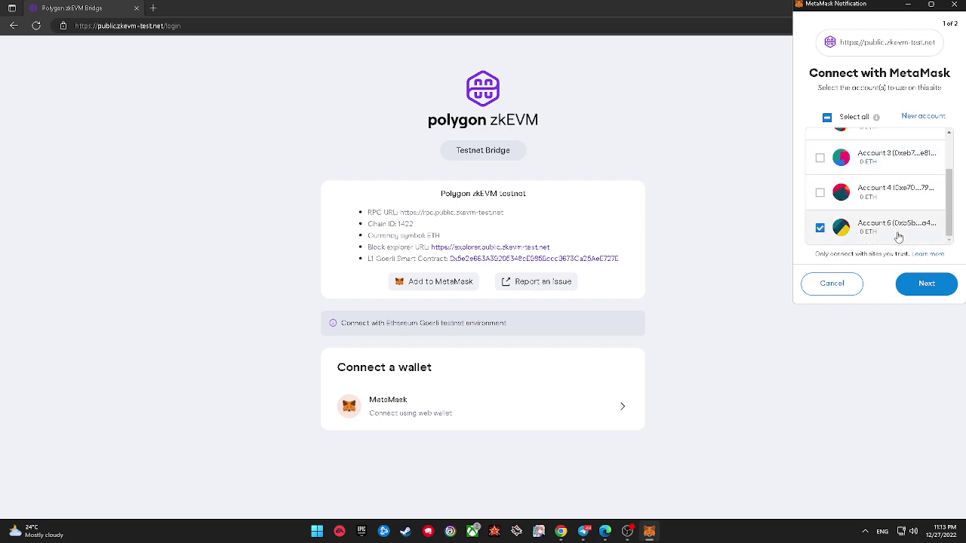
scroll(906, 207, "up", 2)
scroll(909, 204, "down", 2)
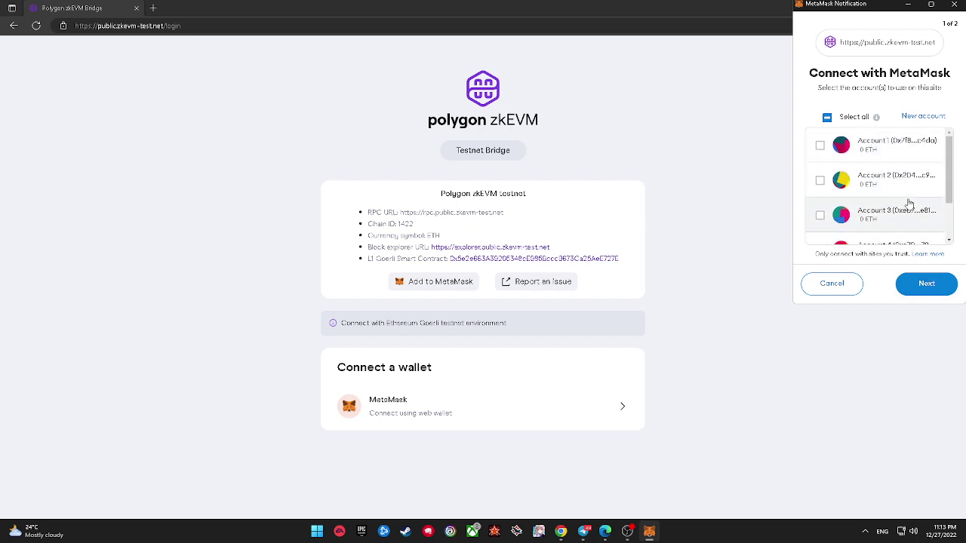
left_click(924, 283)
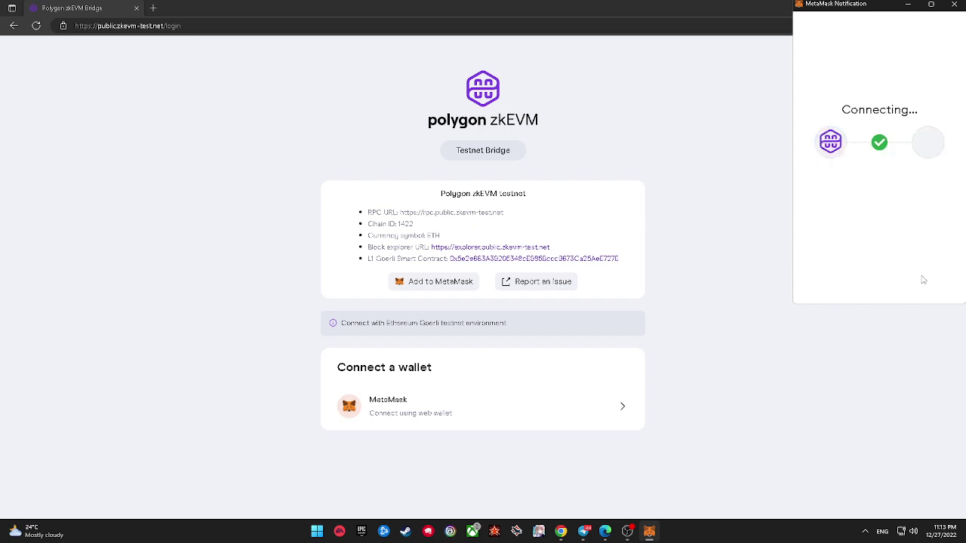
left_click(903, 26)
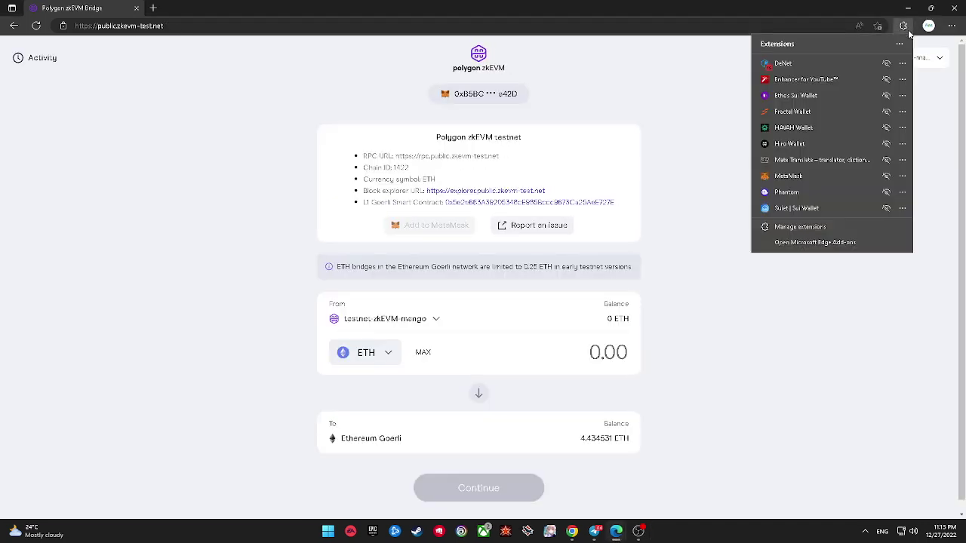
Step: Look through the chain and token lists and try the maximum amount on the default form
left_click(906, 27)
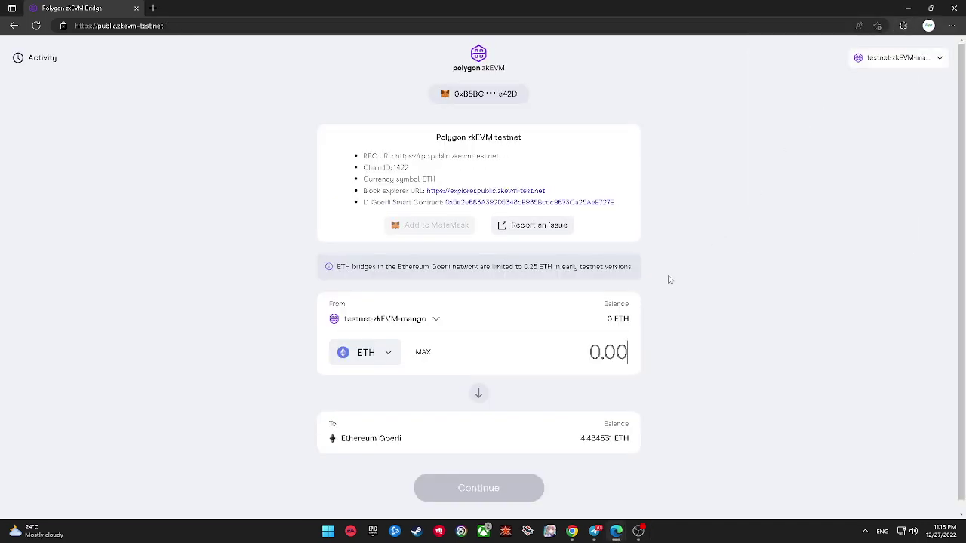
scroll(657, 294, "down", 1)
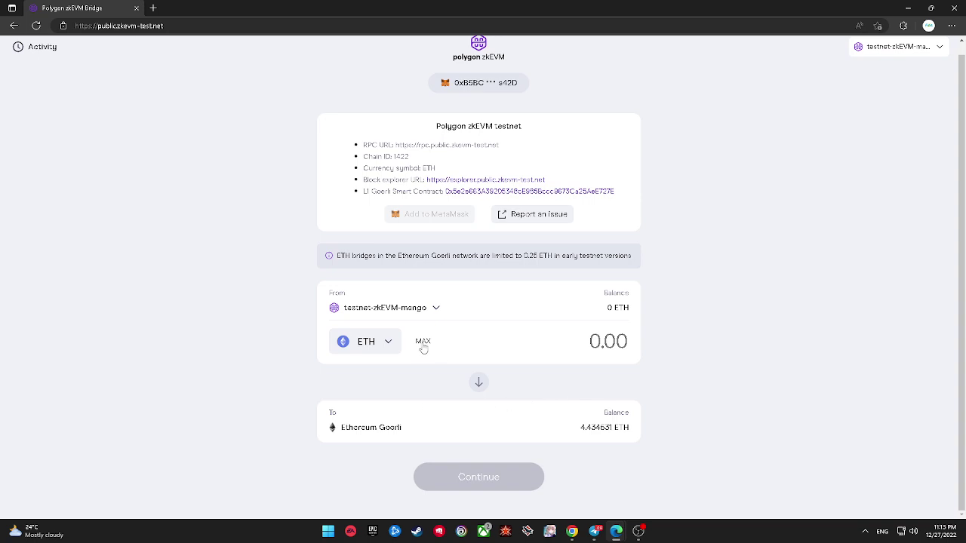
left_click(419, 310)
left_click(682, 284)
type("1")
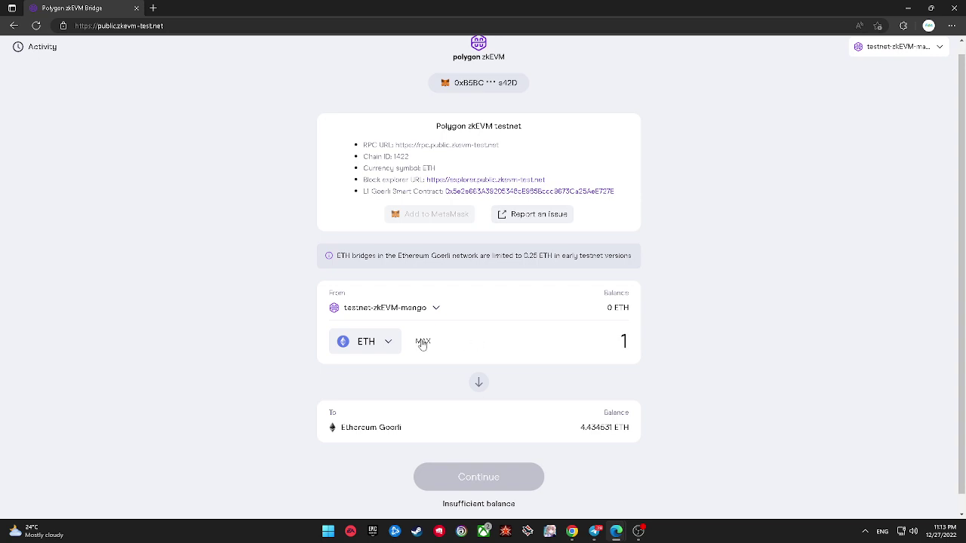
left_click(423, 342)
left_click(386, 342)
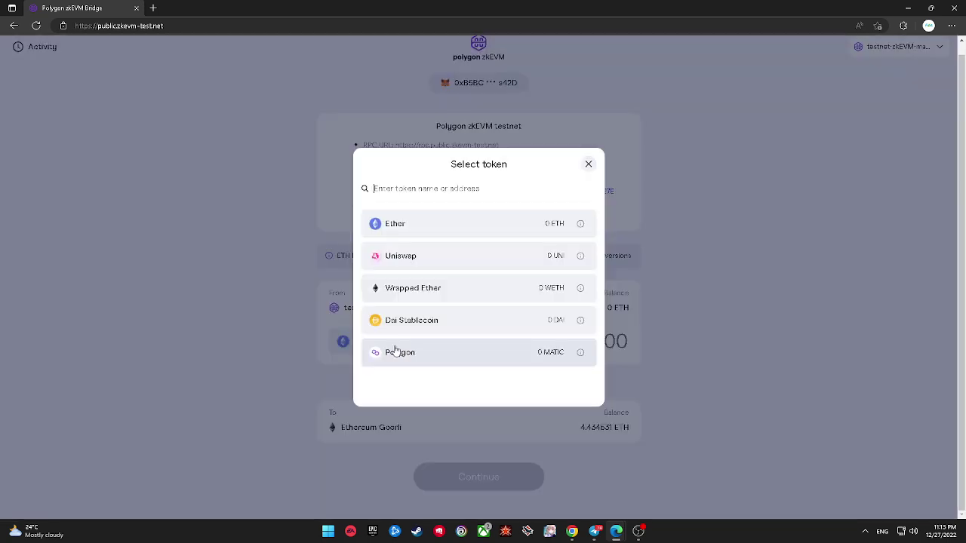
left_click(616, 312)
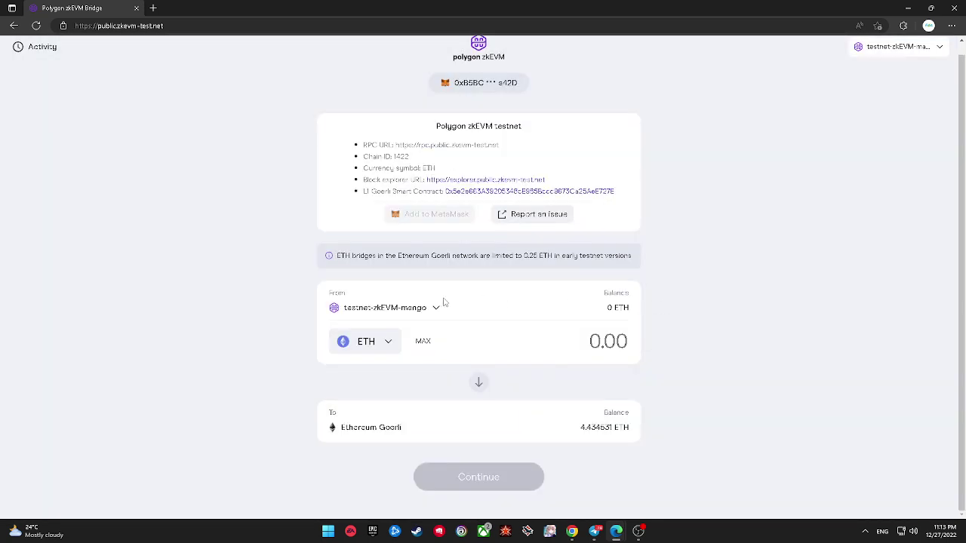
Step: Bridge from Ethereum Goerli with Ether as the token and an amount of 0.001
left_click(439, 306)
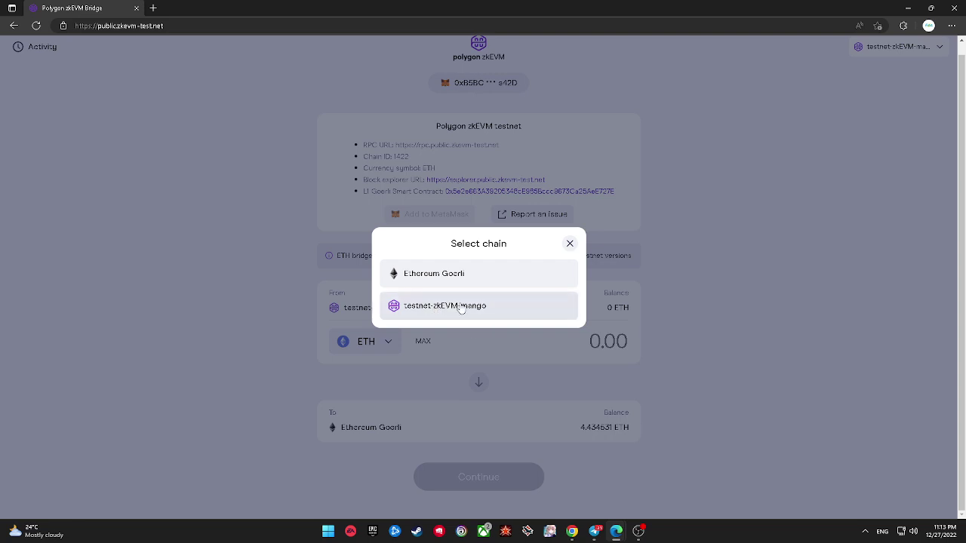
left_click(458, 274)
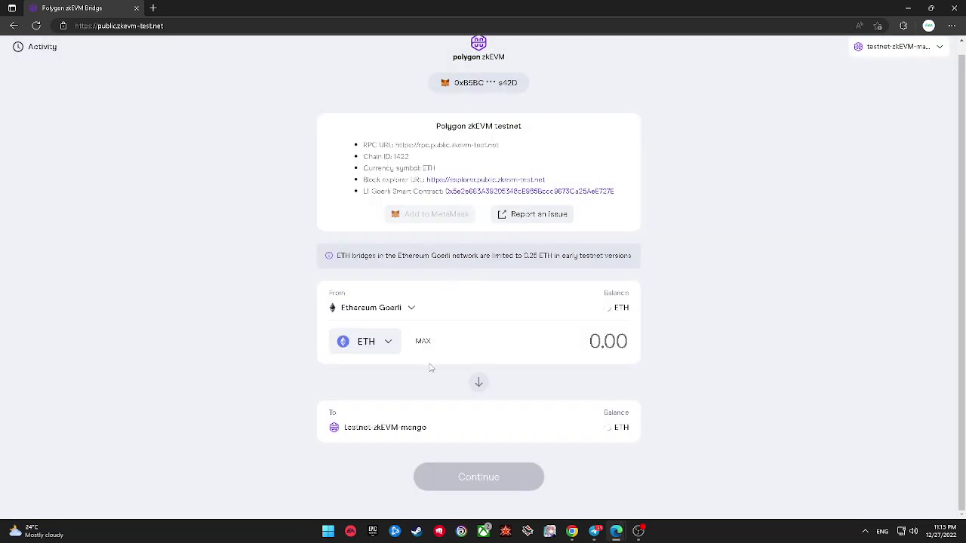
left_click(393, 345)
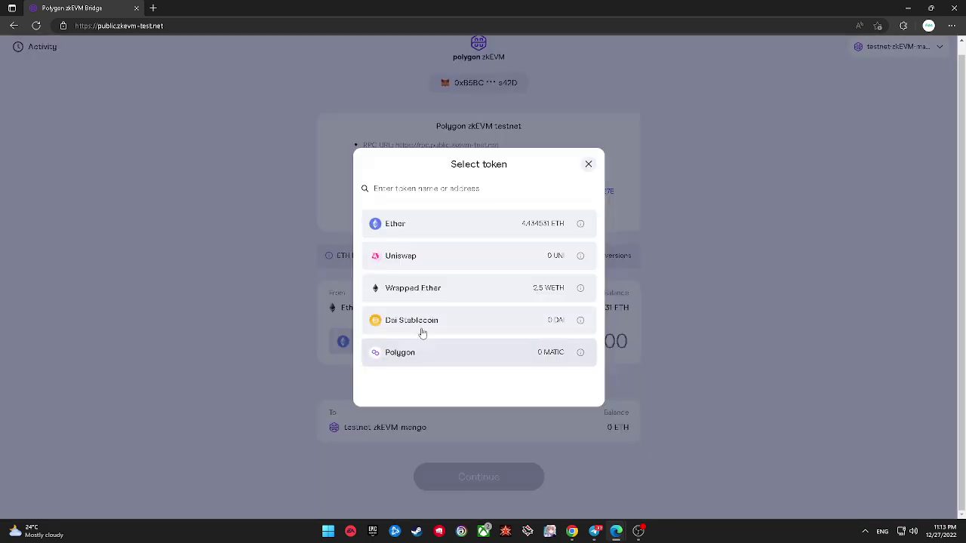
left_click(536, 227)
type("0.001")
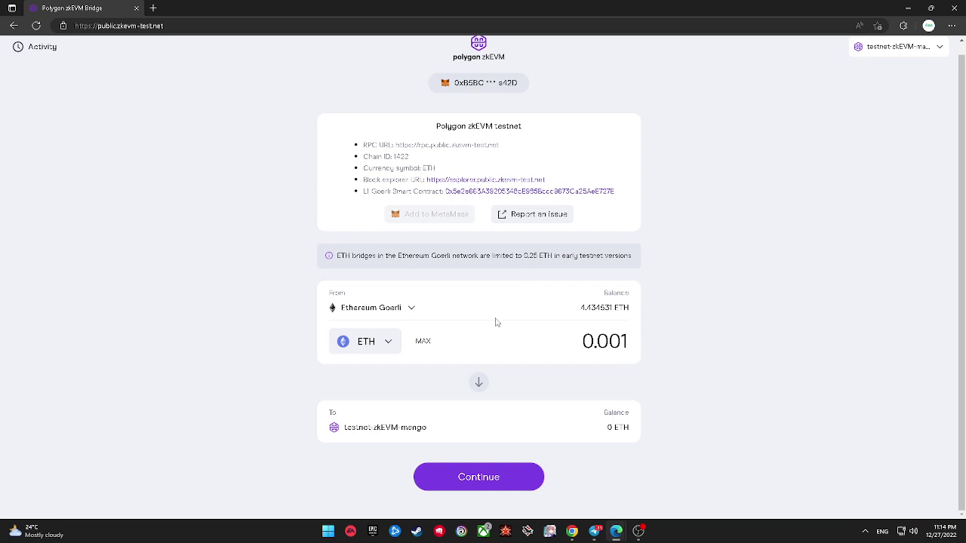
Step: Submit the 0.001 ETH transfer, let MetaMask switch to Goerli, and confirm the transaction
left_click(490, 479)
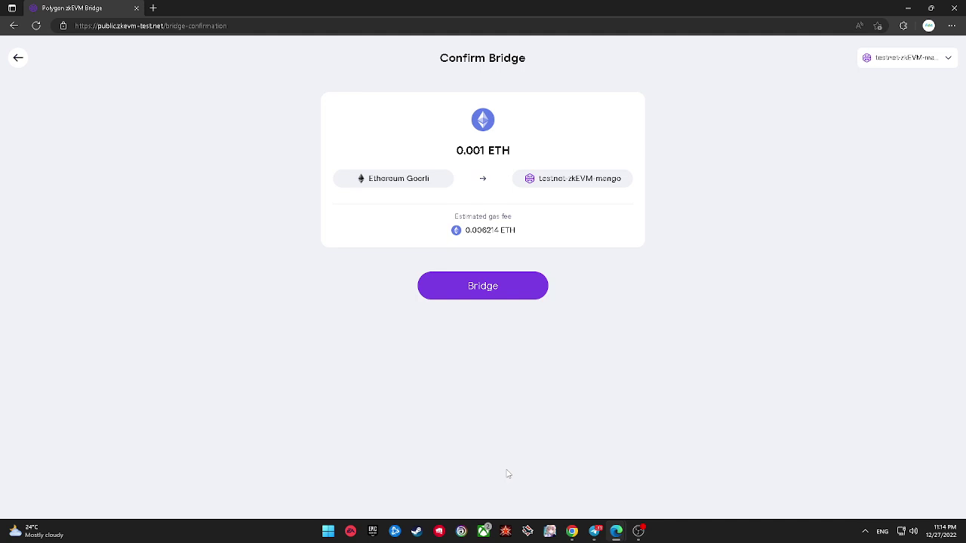
left_click(495, 294)
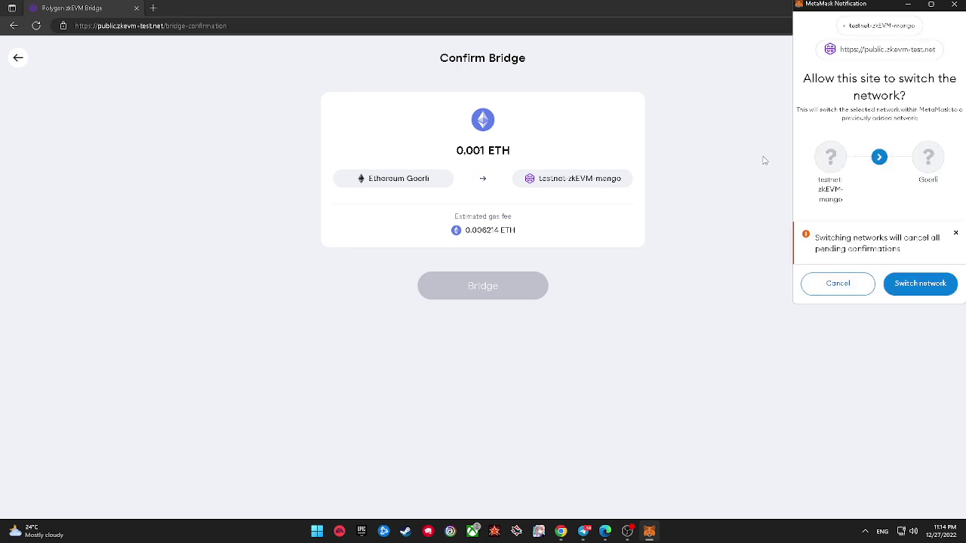
left_click(903, 284)
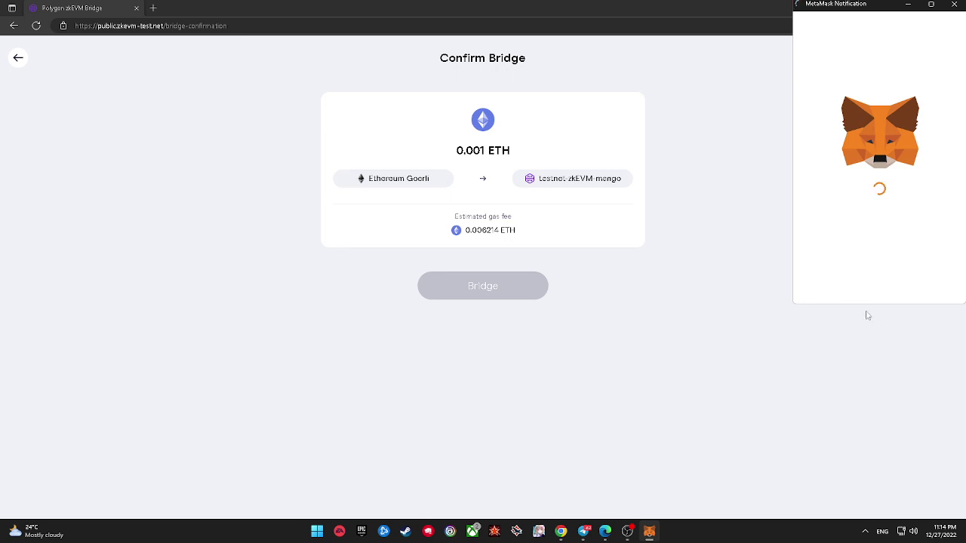
scroll(883, 256, "down", 3)
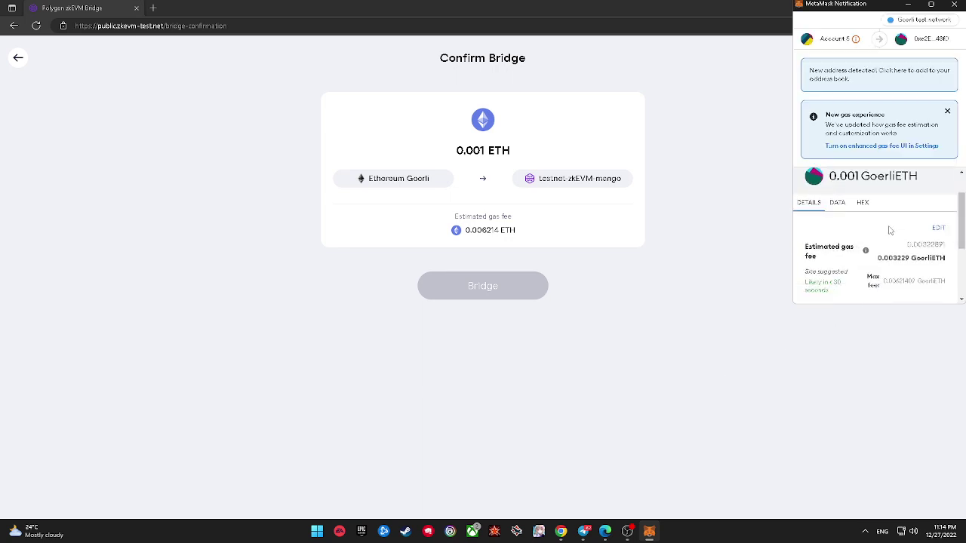
scroll(883, 247, "down", 2)
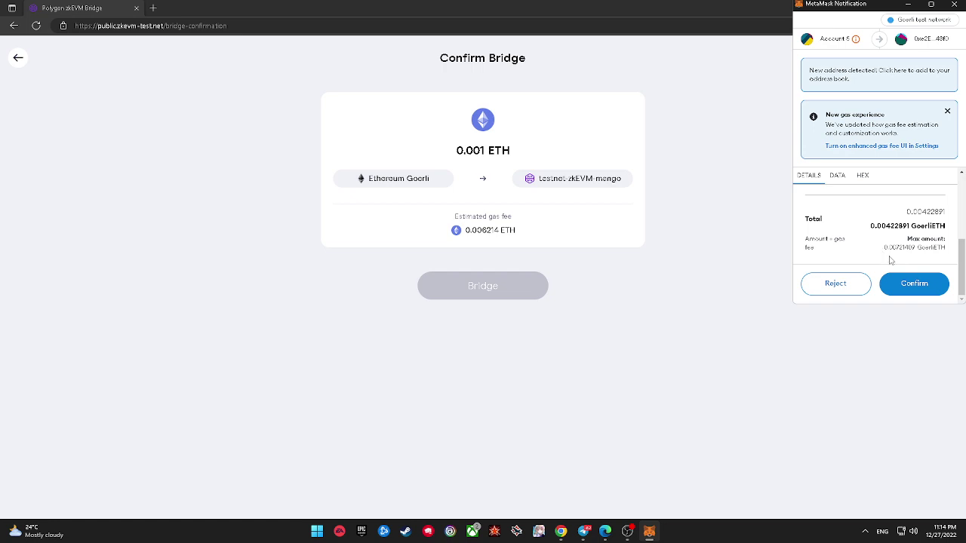
left_click(912, 283)
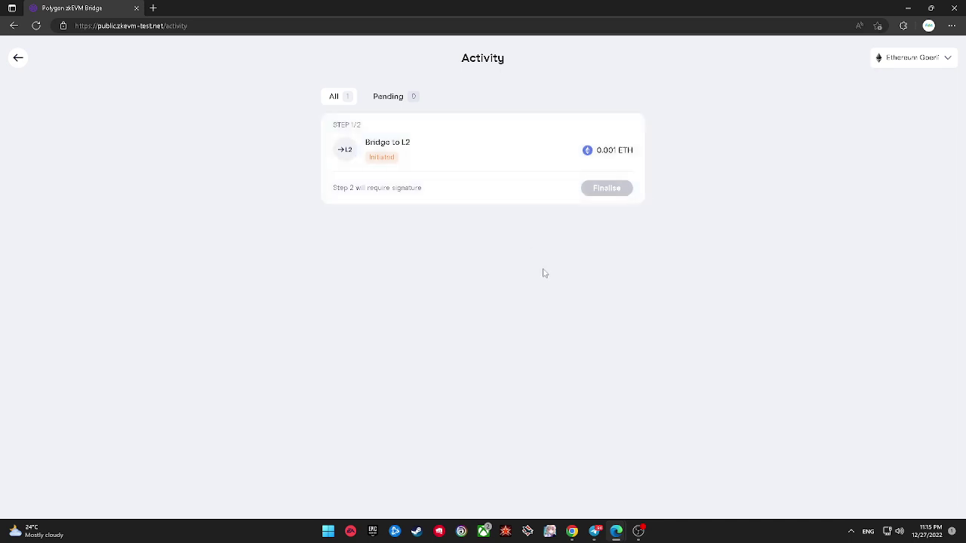
mouse_move(609, 528)
left_click(550, 148)
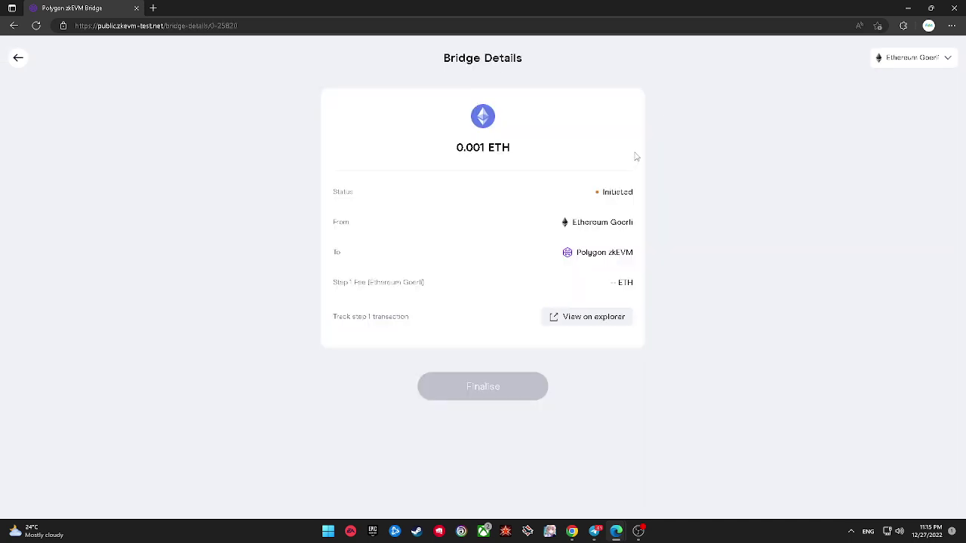
double_click(618, 192)
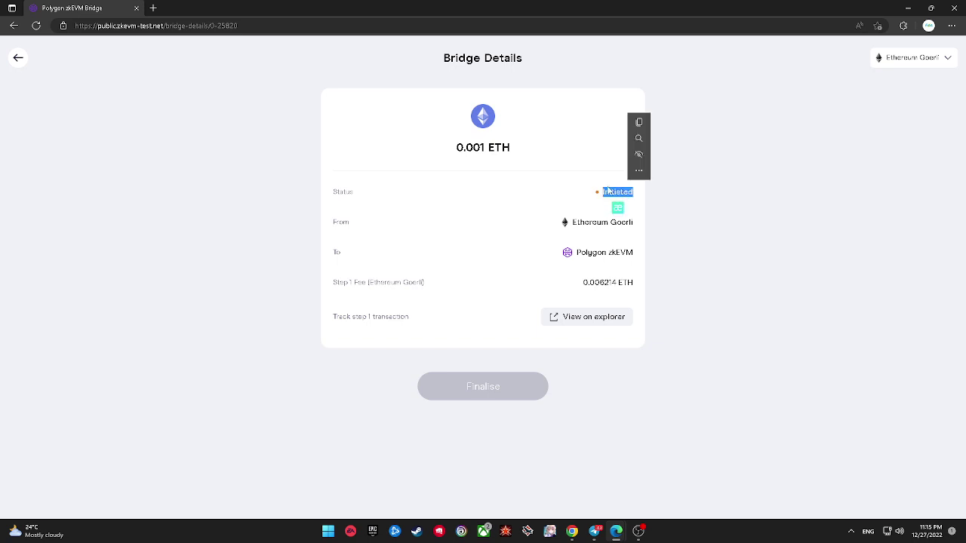
left_click(475, 181)
left_click(19, 57)
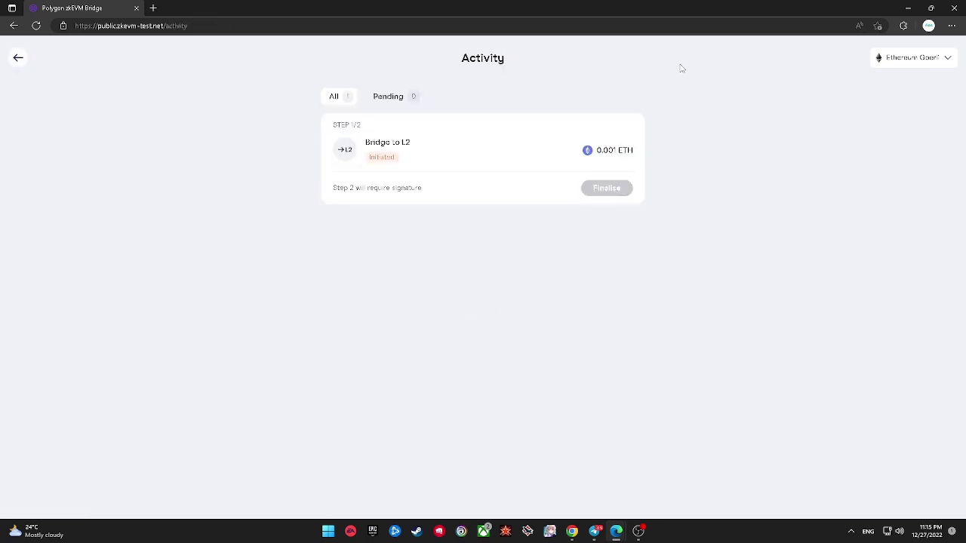
left_click(903, 65)
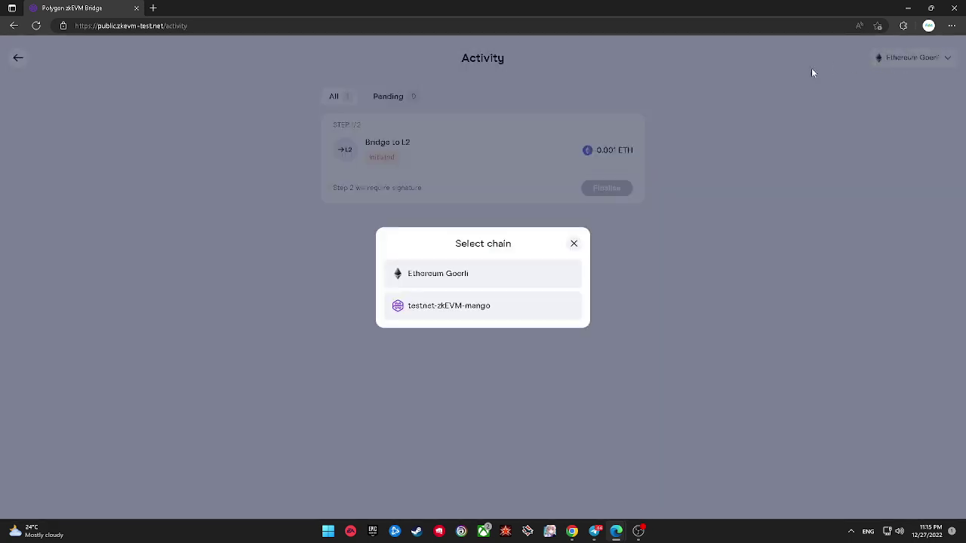
left_click(728, 83)
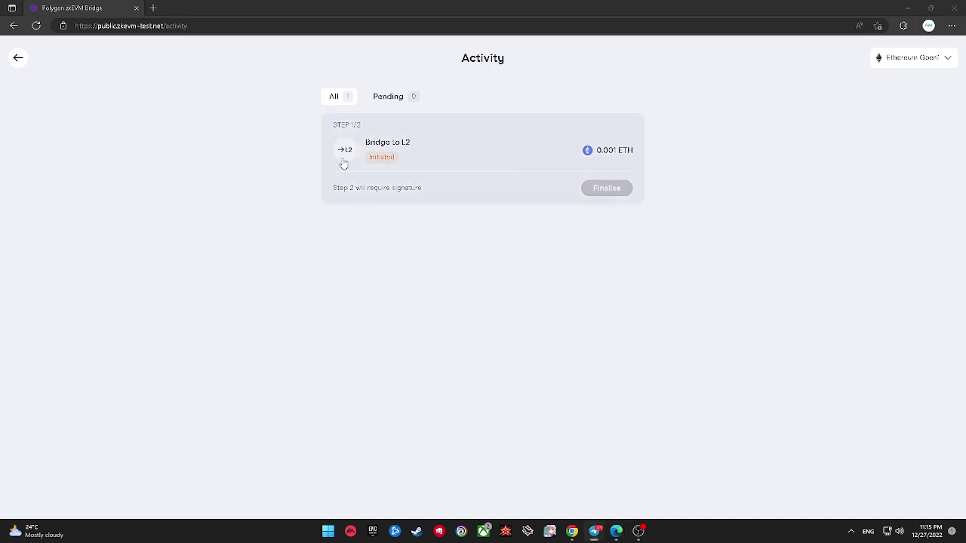
double_click(340, 187)
Step: Load the copied QuickSwap address in a new Edge tab
left_click(153, 7)
right_click(208, 26)
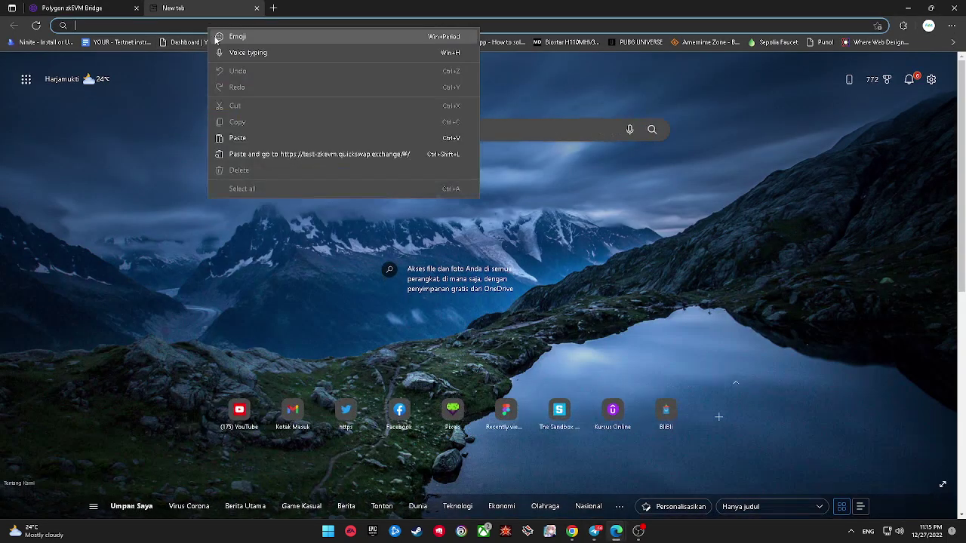
left_click(266, 152)
Step: Review the 0.001 ETH transfer details and bridge activity list, then bring QuickSwap forward
left_click(111, 5)
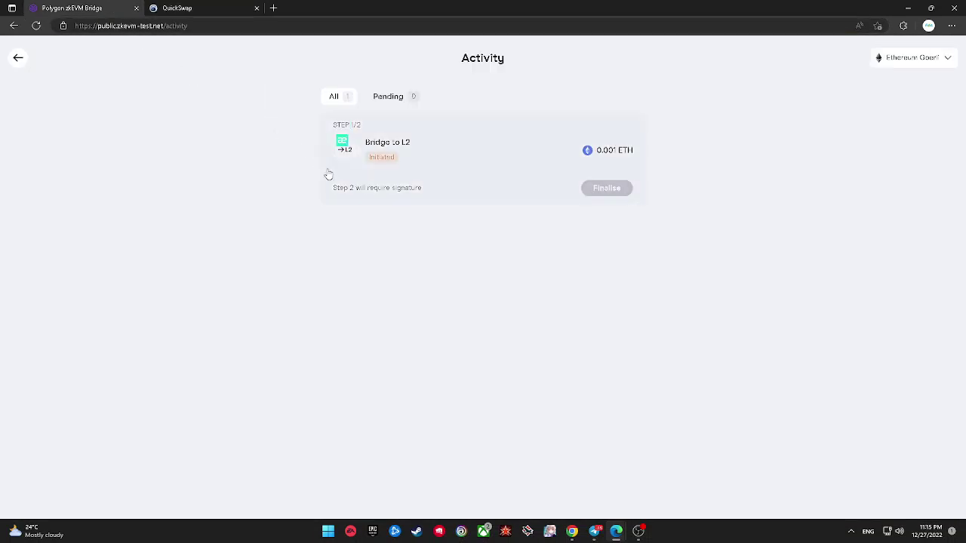
left_click(330, 174)
left_click(17, 56)
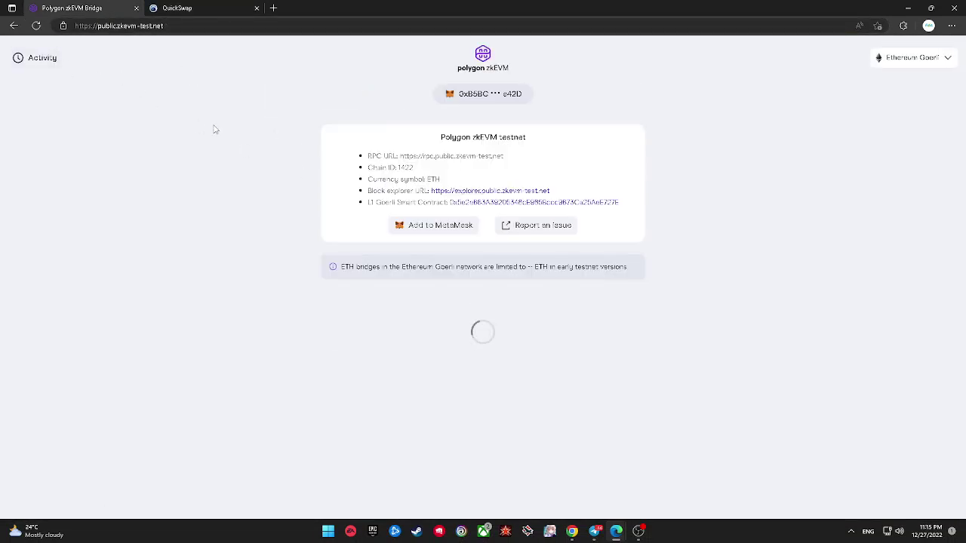
scroll(490, 425, "down", 1)
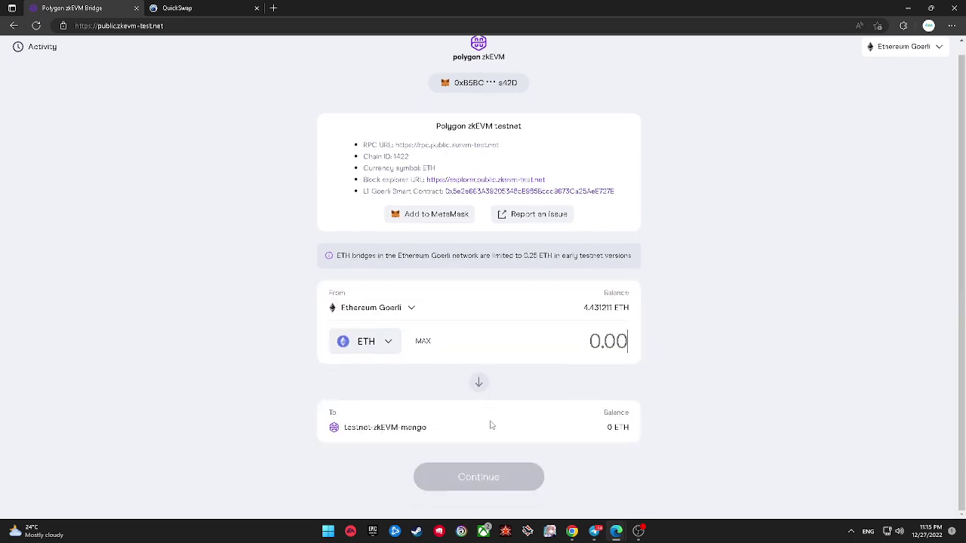
scroll(270, 198, "up", 1)
left_click(38, 57)
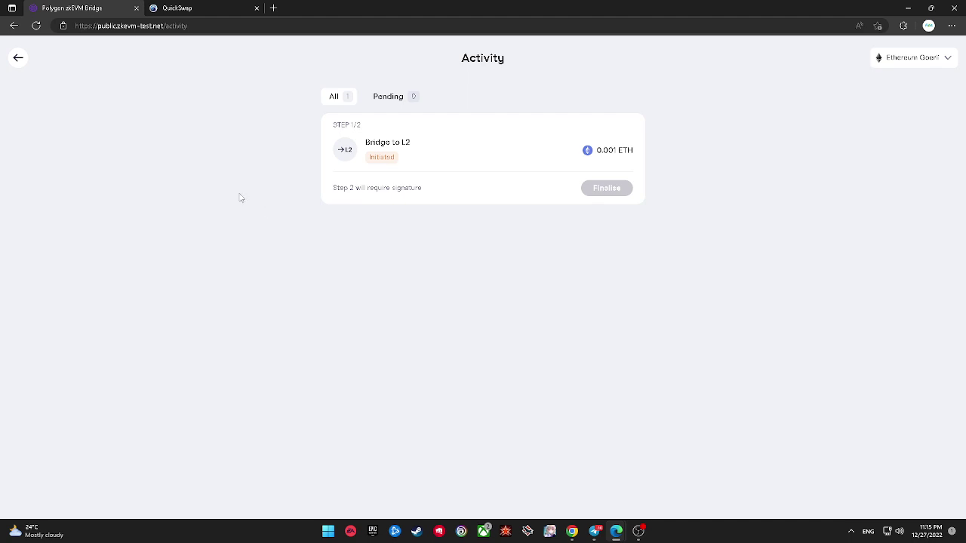
left_click(185, 8)
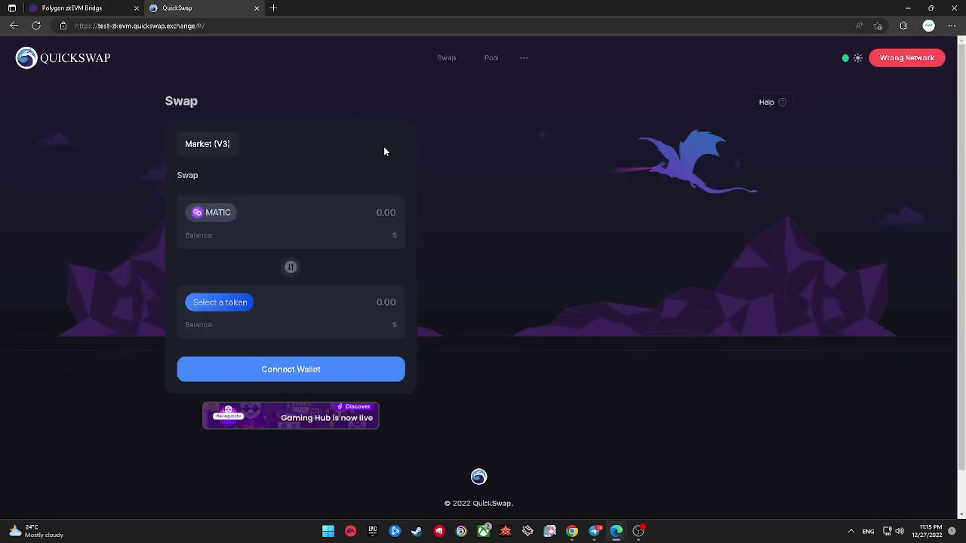
Step: Try repeatedly to switch the wallet to ZKEVM Testnet from QuickSwap, then show Edge's extensions
mouse_move(882, 62)
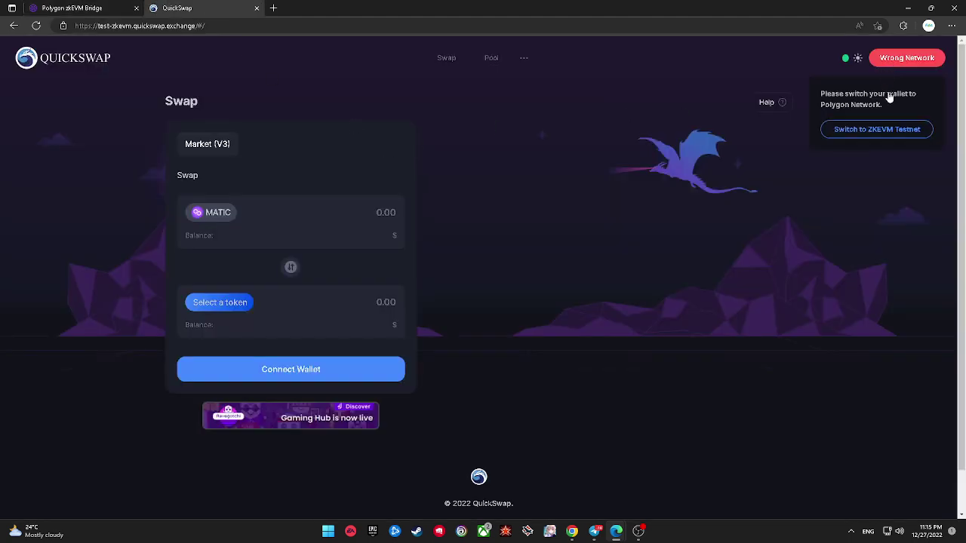
double_click(889, 129)
left_click(854, 137)
double_click(848, 136)
left_click(847, 137)
triple_click(849, 134)
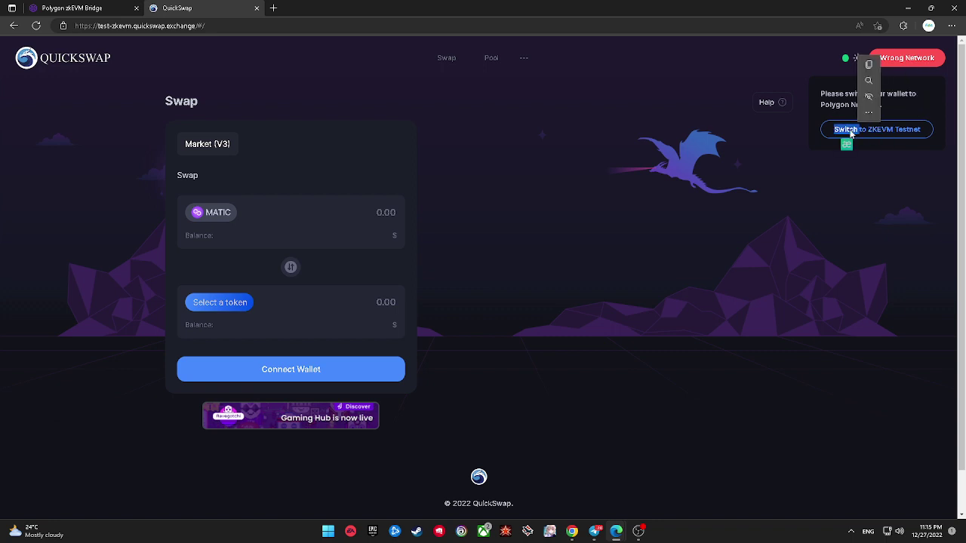
double_click(838, 132)
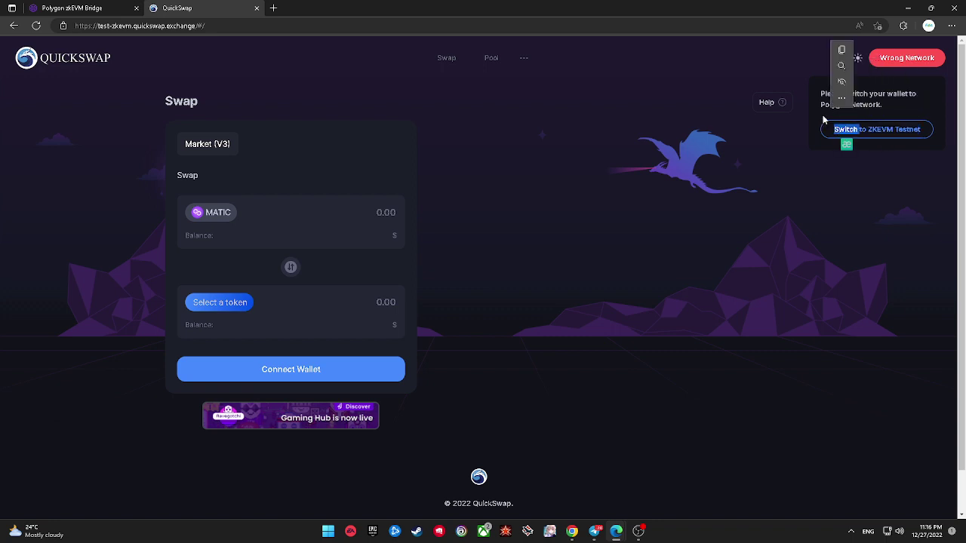
left_click(851, 133)
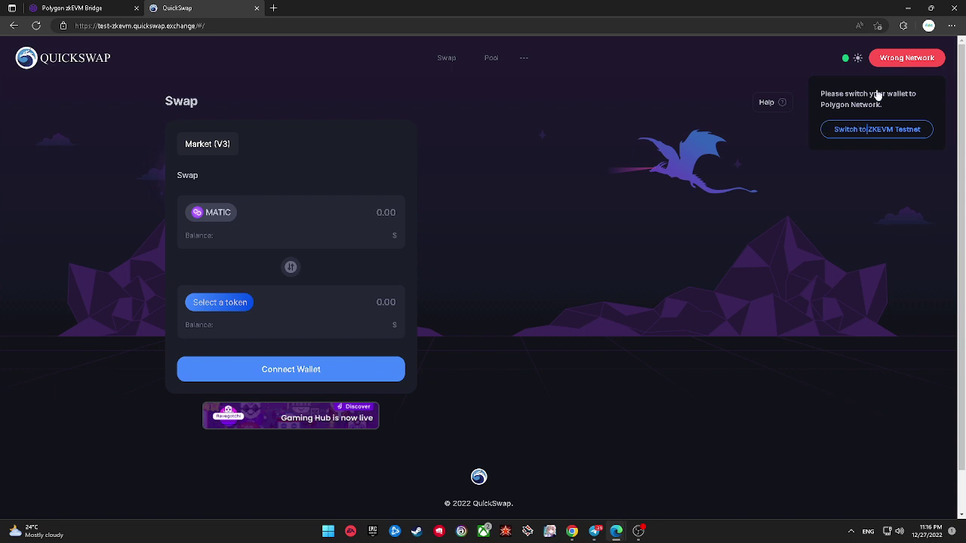
left_click(902, 28)
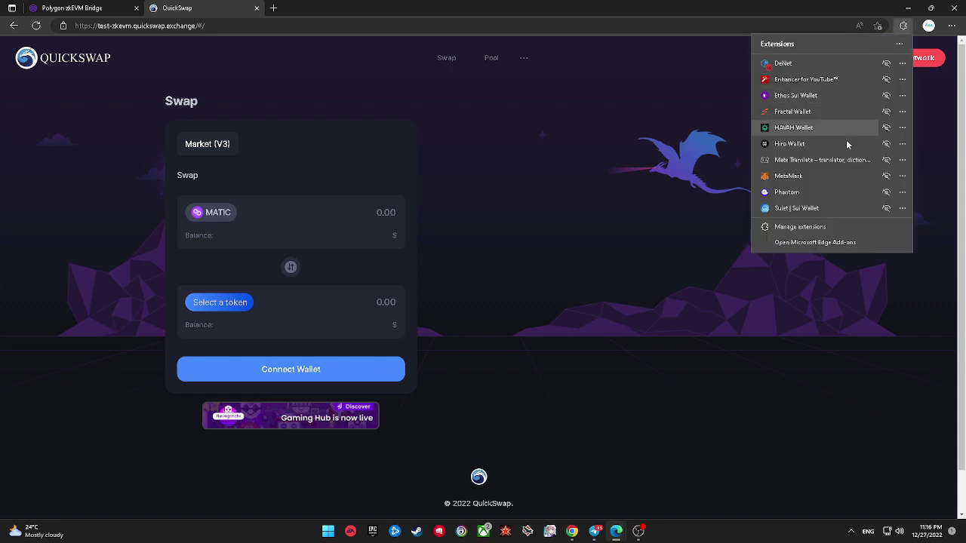
Step: Change MetaMask's network to testnet-zkEVM-mango and return to the Polygon zkEVM Bridge tab
left_click(836, 176)
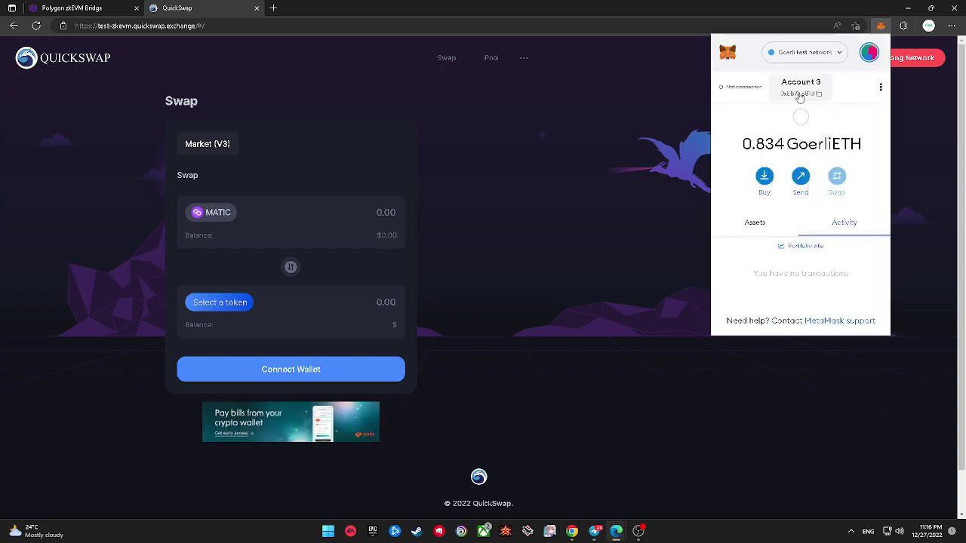
left_click(762, 221)
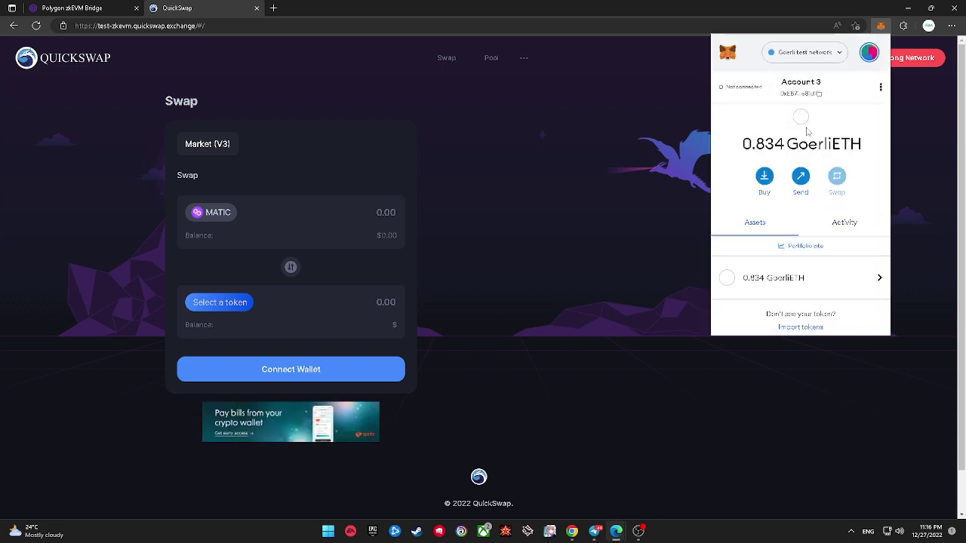
left_click(811, 62)
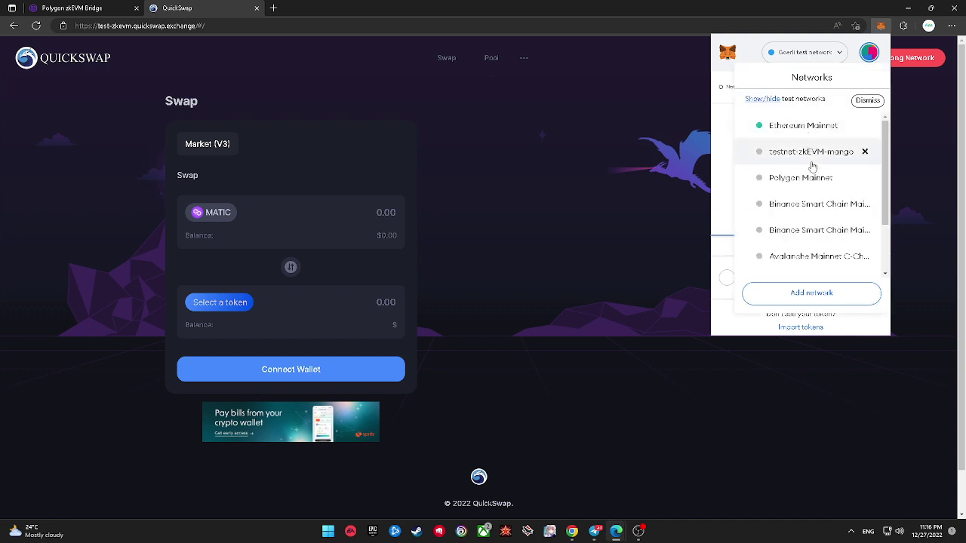
scroll(815, 208, "down", 2)
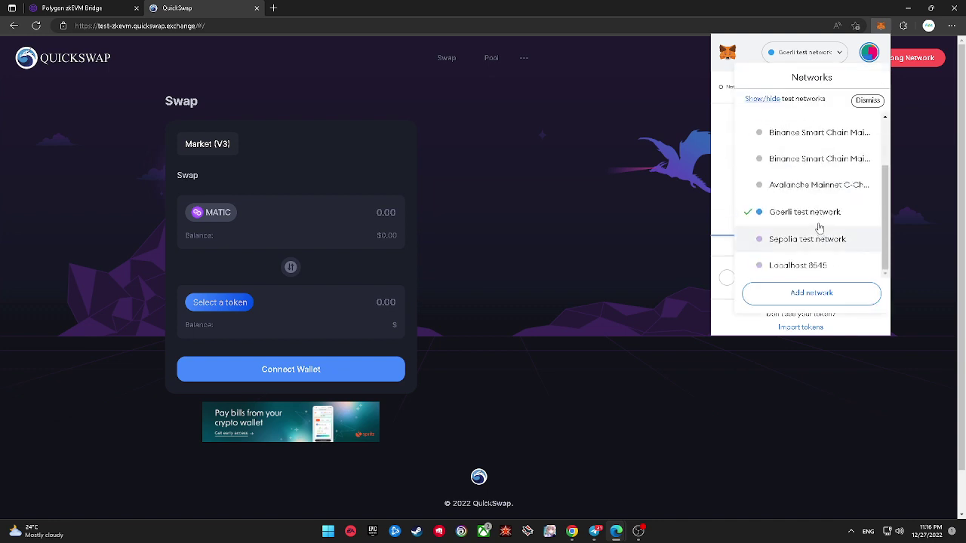
scroll(819, 228, "up", 2)
left_click(810, 148)
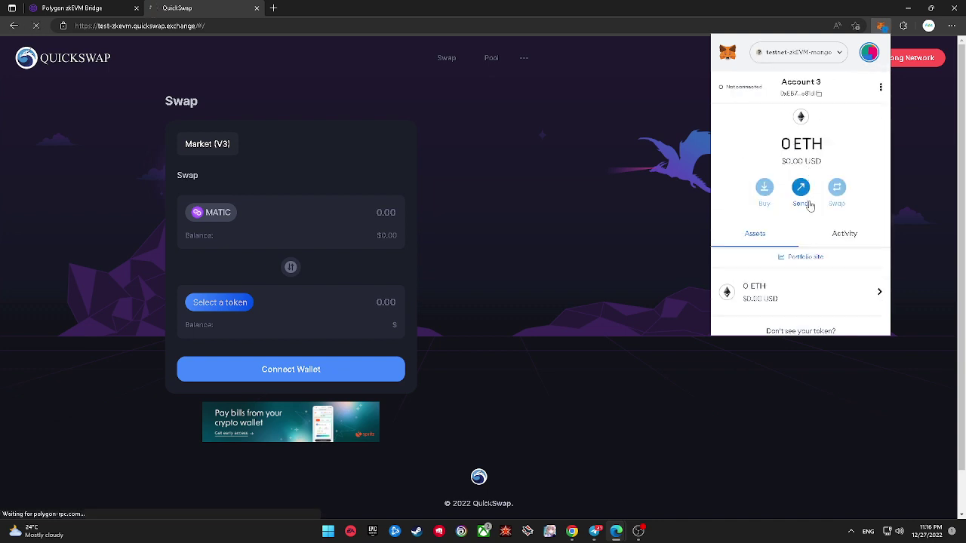
left_click(323, 4)
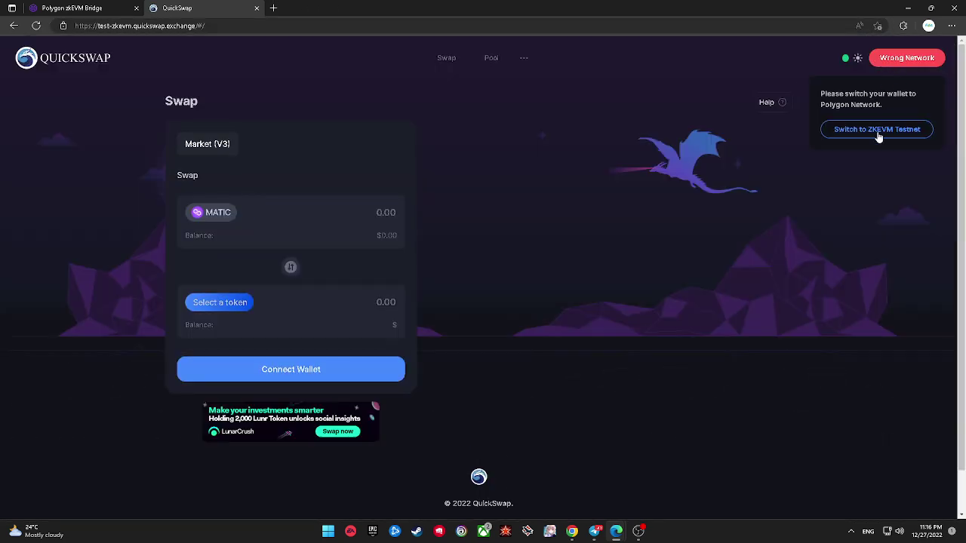
left_click(91, 7)
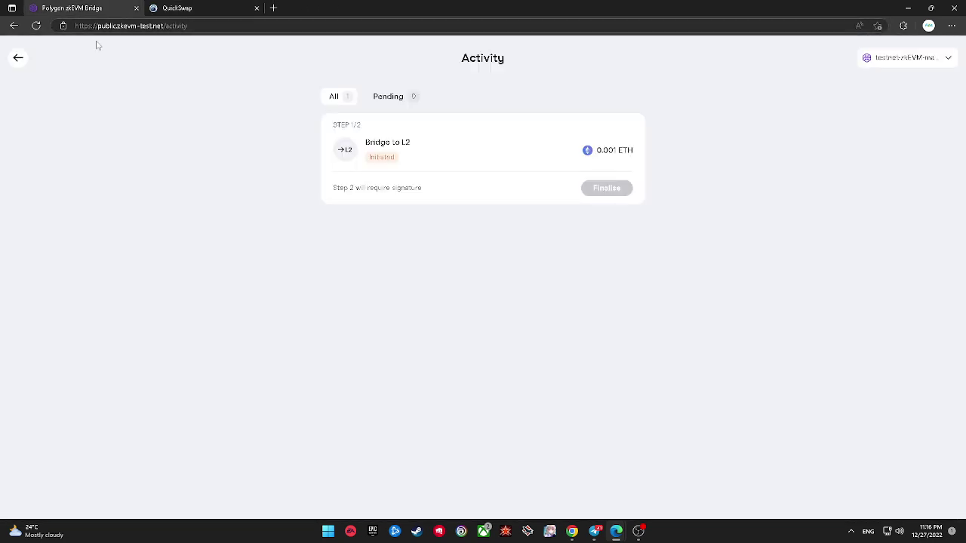
Step: Check the bridge form's chain list, then return to QuickSwap's Wrong Network prompt
left_click(15, 58)
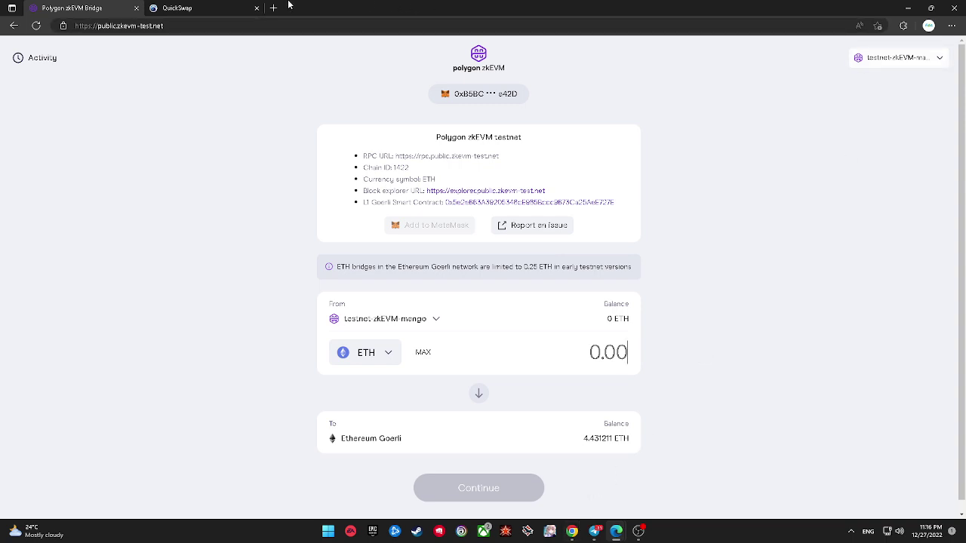
left_click(885, 59)
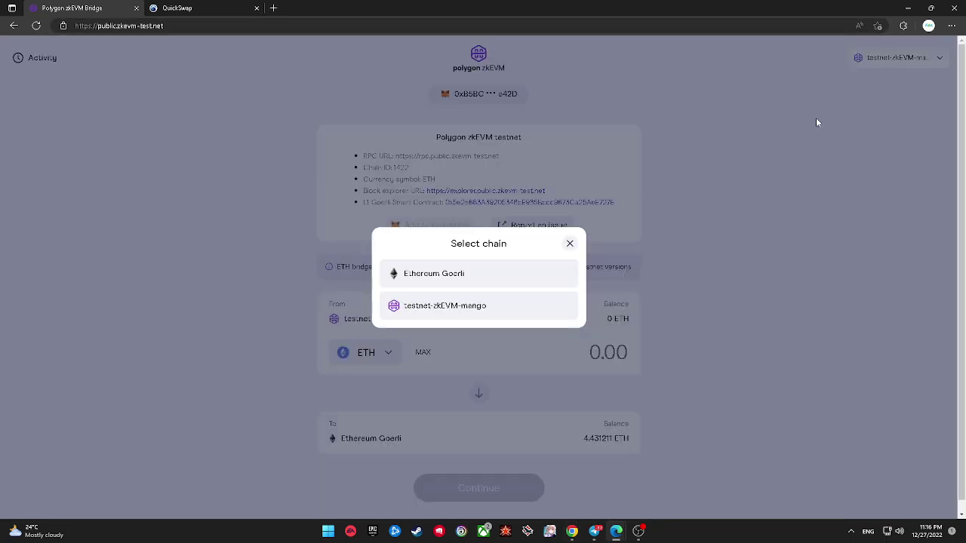
left_click(816, 123)
left_click(211, 8)
left_click(891, 65)
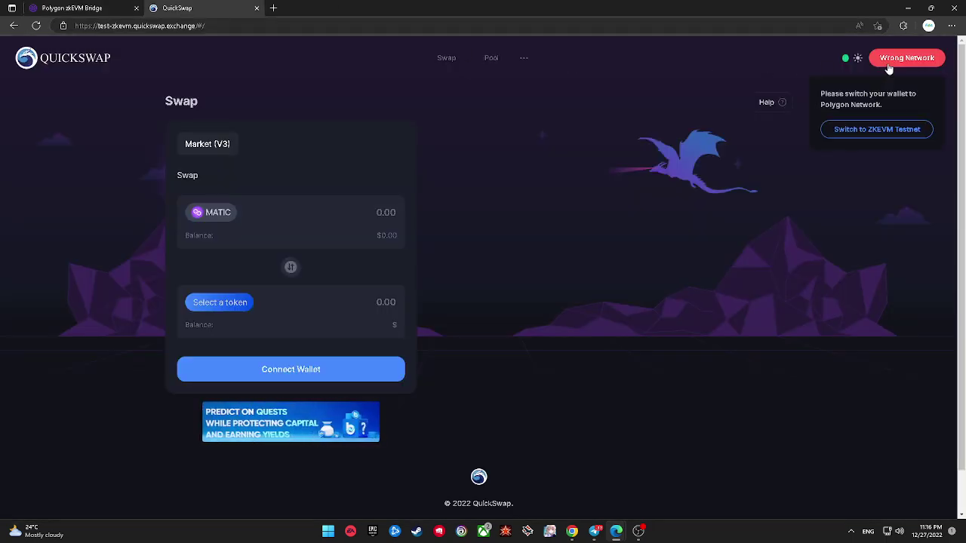
Step: Reload QuickSwap and in MetaMask connect a different account instead of Account 3
left_click(42, 27)
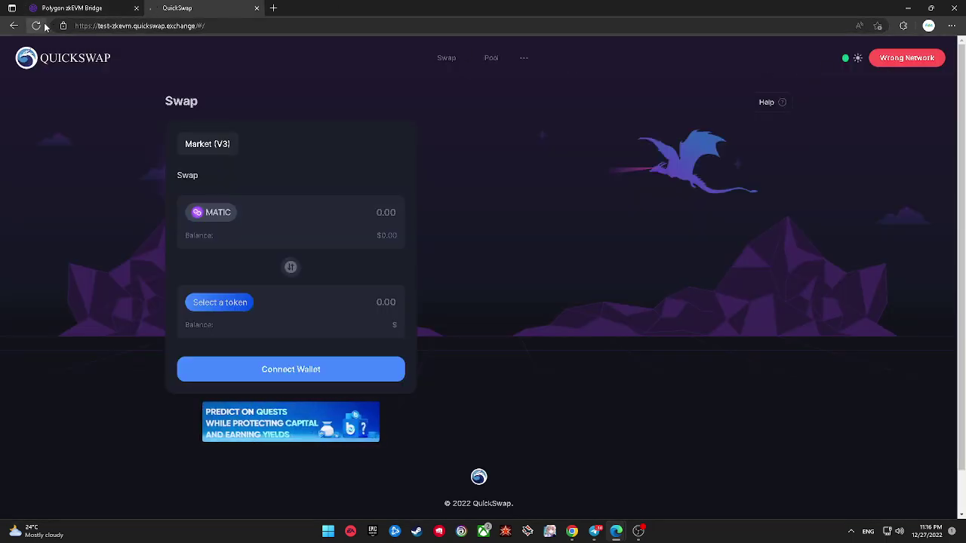
left_click(920, 63)
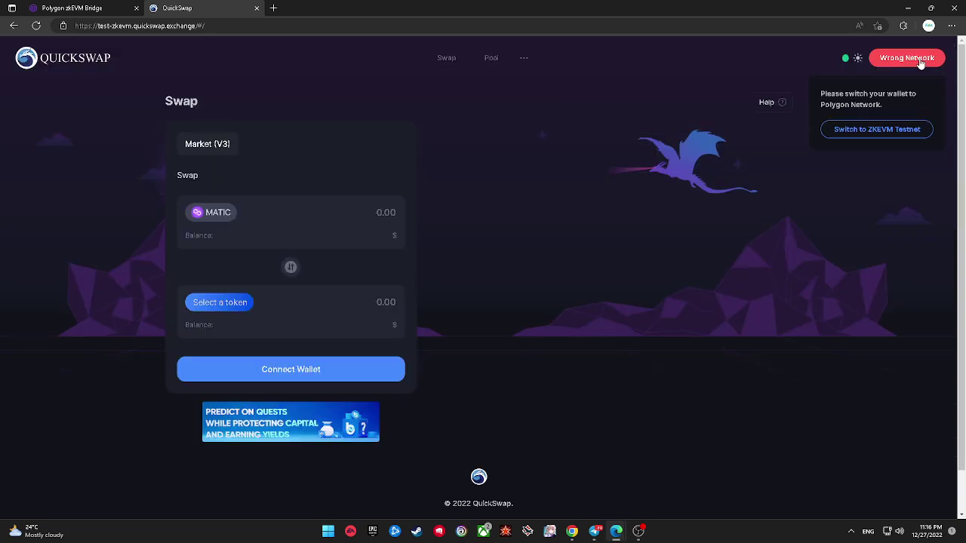
left_click(903, 26)
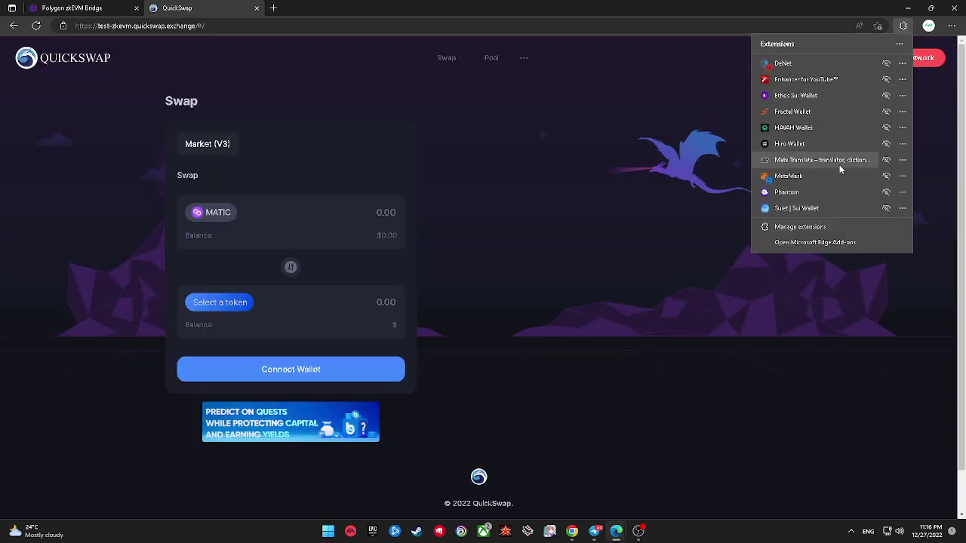
left_click(788, 176)
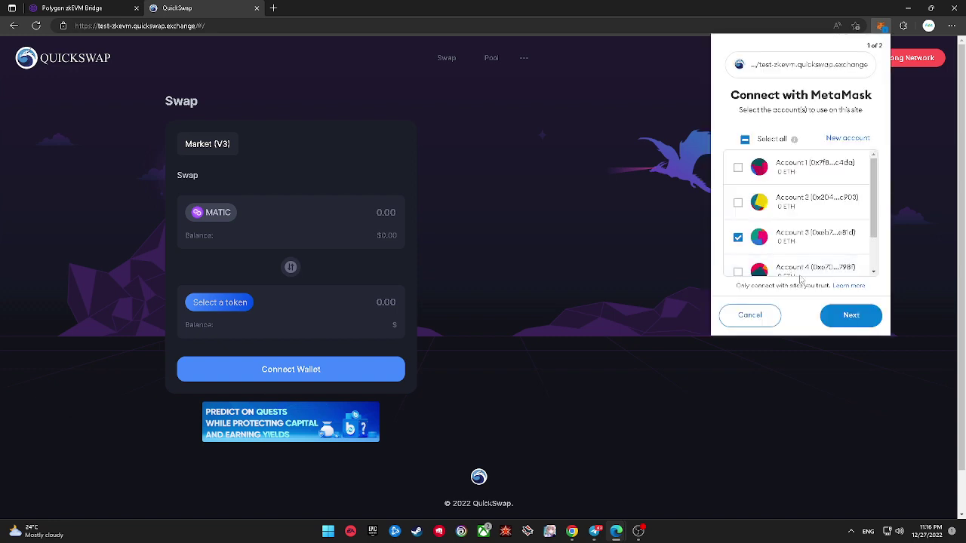
scroll(784, 219, "down", 2)
left_click(743, 192)
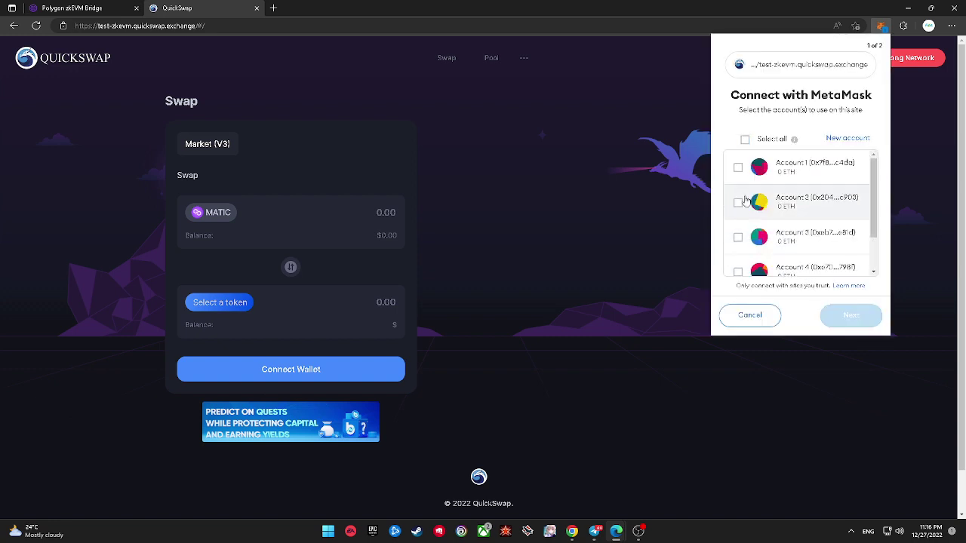
left_click(738, 259)
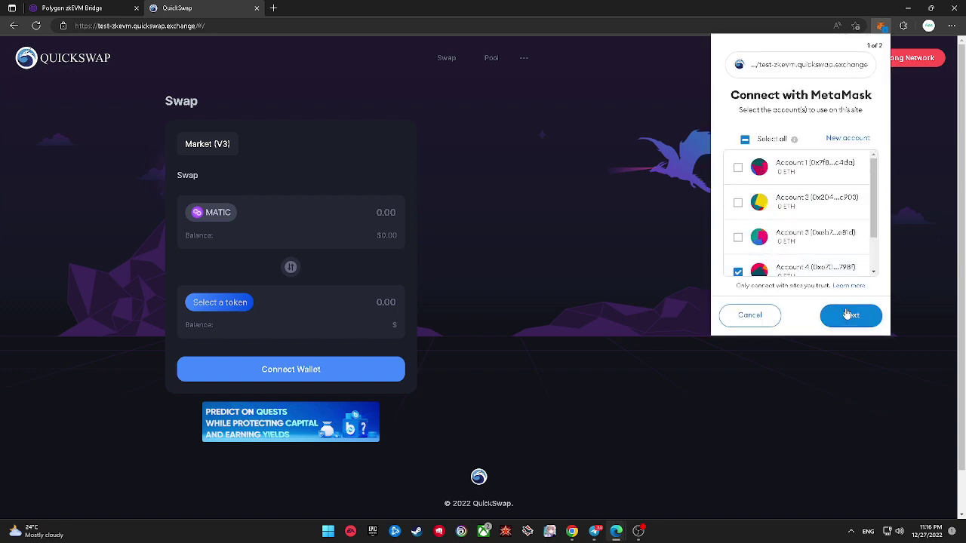
left_click(848, 314)
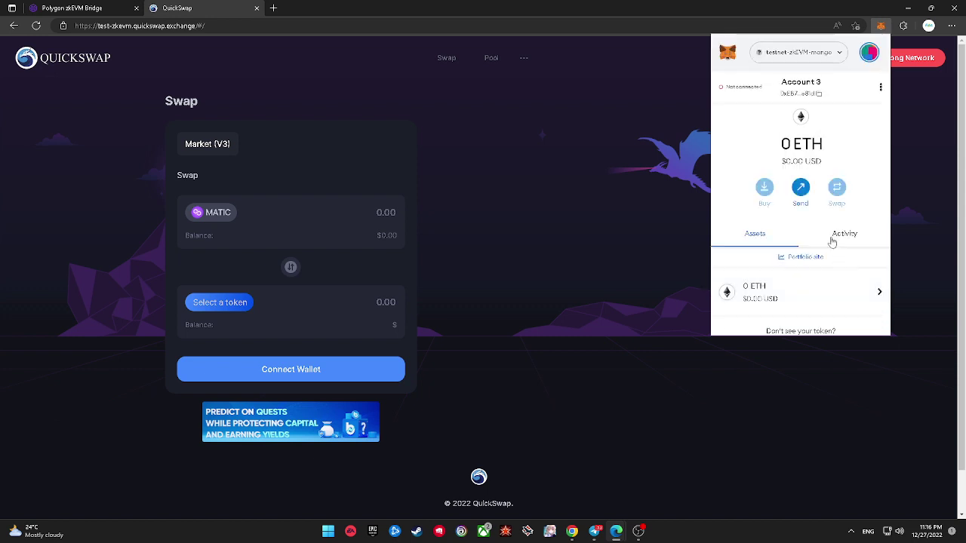
Step: Close MetaMask, check the bridge's transfer activity, then go back to the QuickSwap tab
left_click(844, 233)
left_click(757, 237)
left_click(911, 108)
left_click(903, 26)
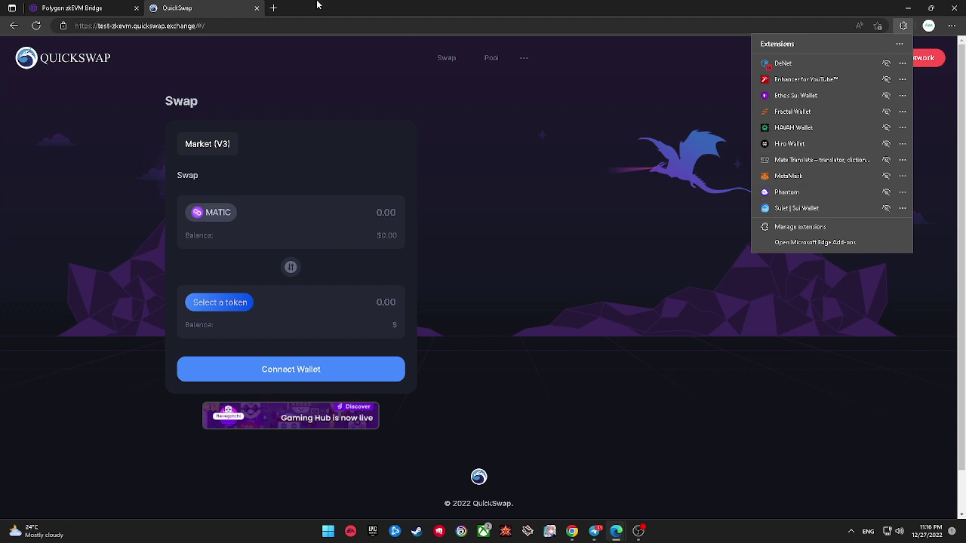
left_click(81, 6)
left_click(82, 6)
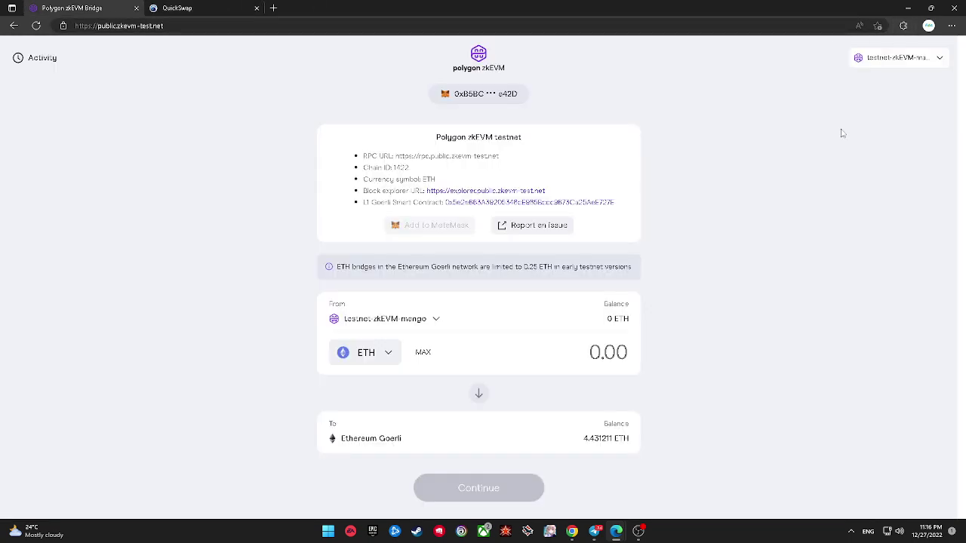
left_click(903, 27)
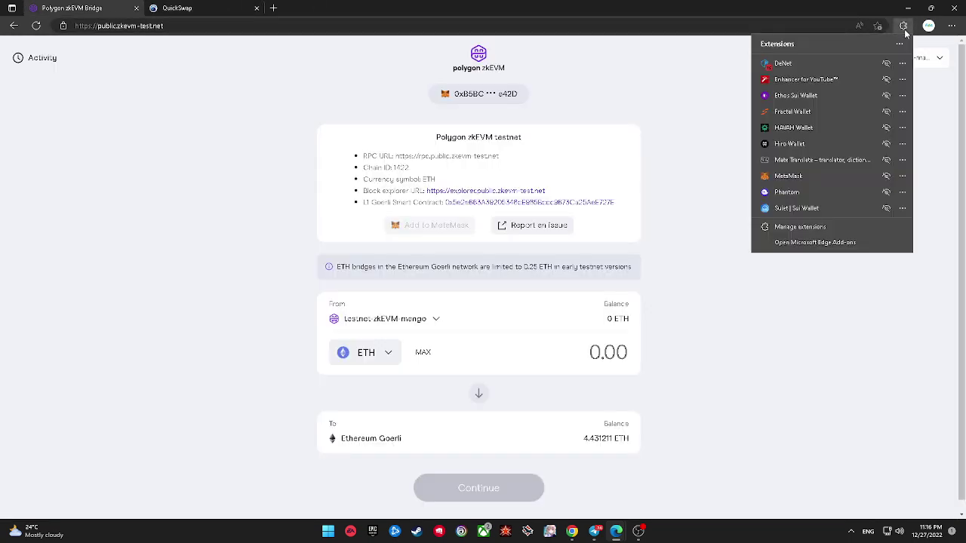
left_click(632, 133)
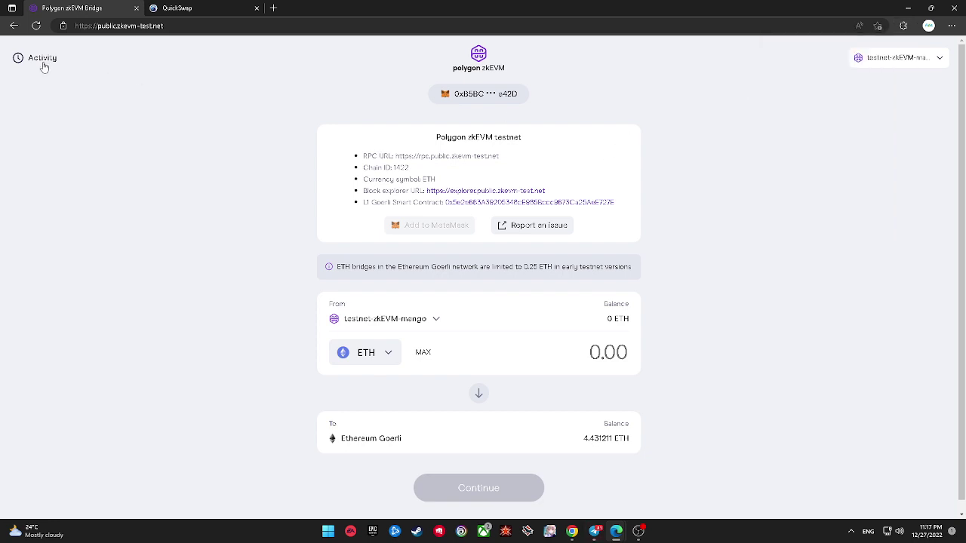
left_click(41, 59)
left_click(151, 8)
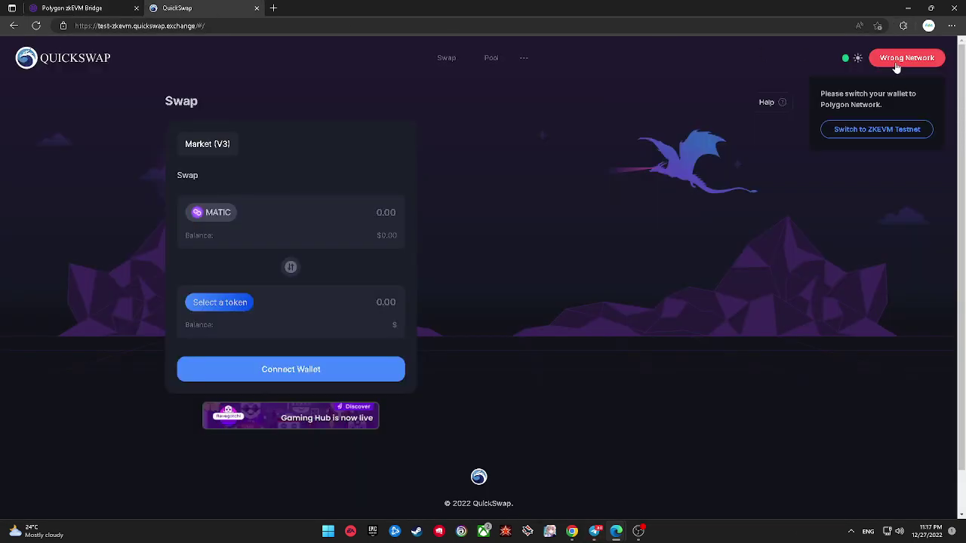
Step: Dismiss MetaMask's connection notice, switch to Account 6, and review the networks list
left_click(907, 25)
left_click(830, 168)
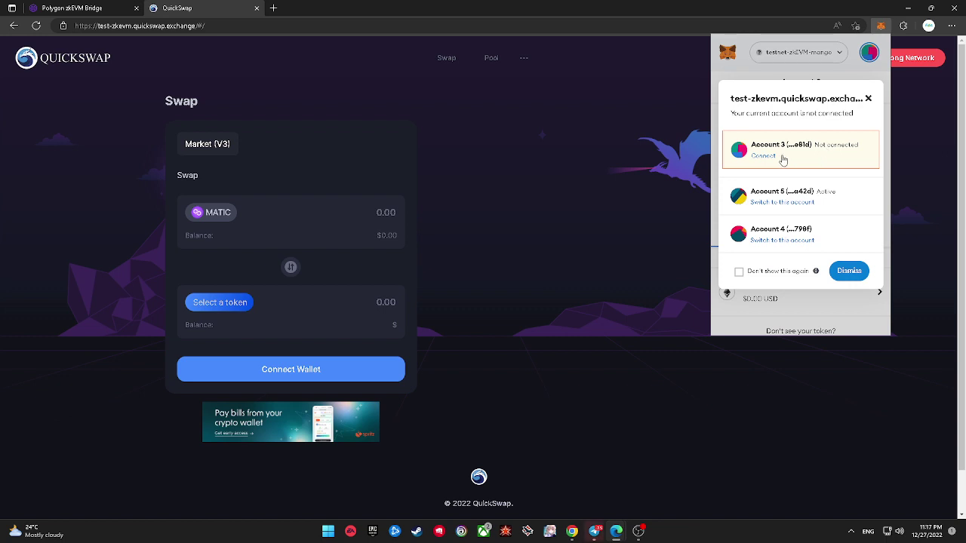
left_click(868, 99)
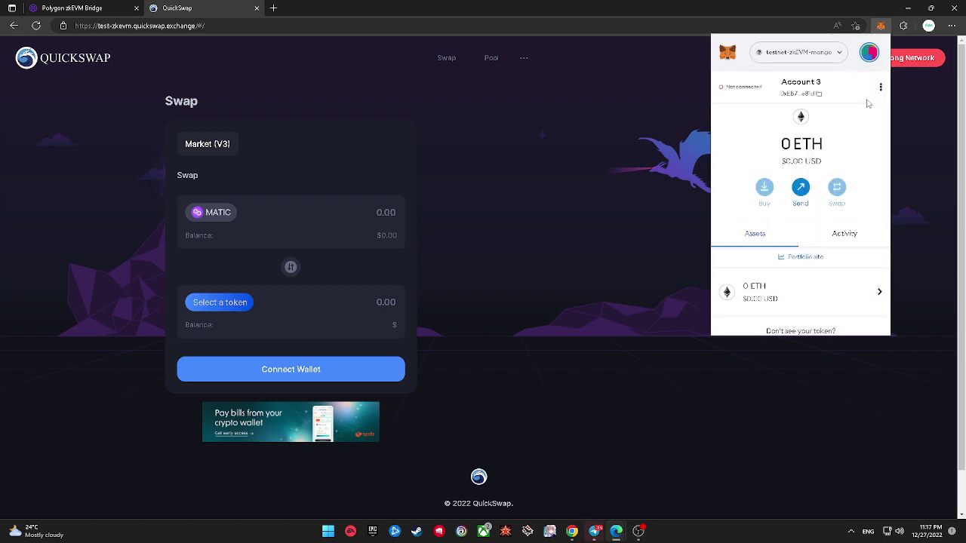
left_click(869, 52)
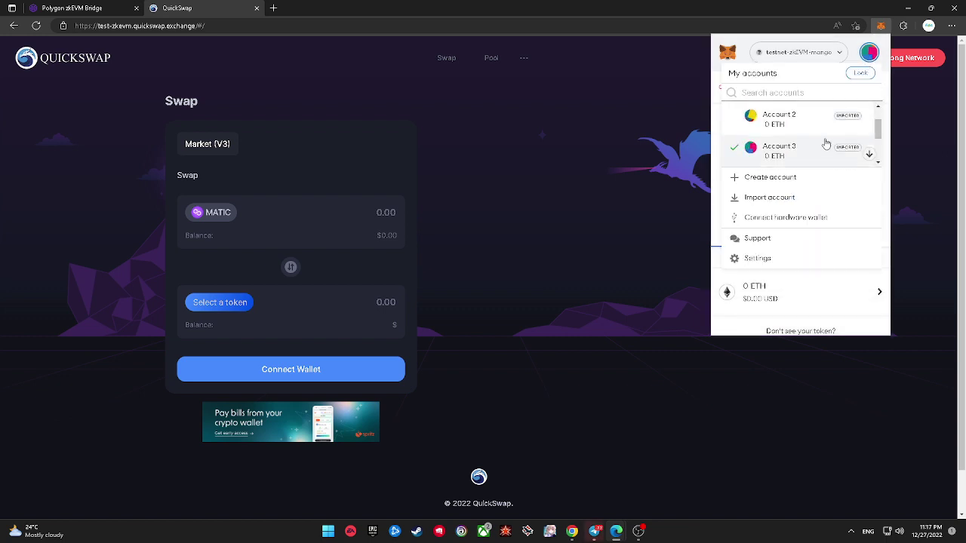
scroll(811, 148, "down", 2)
left_click(811, 149)
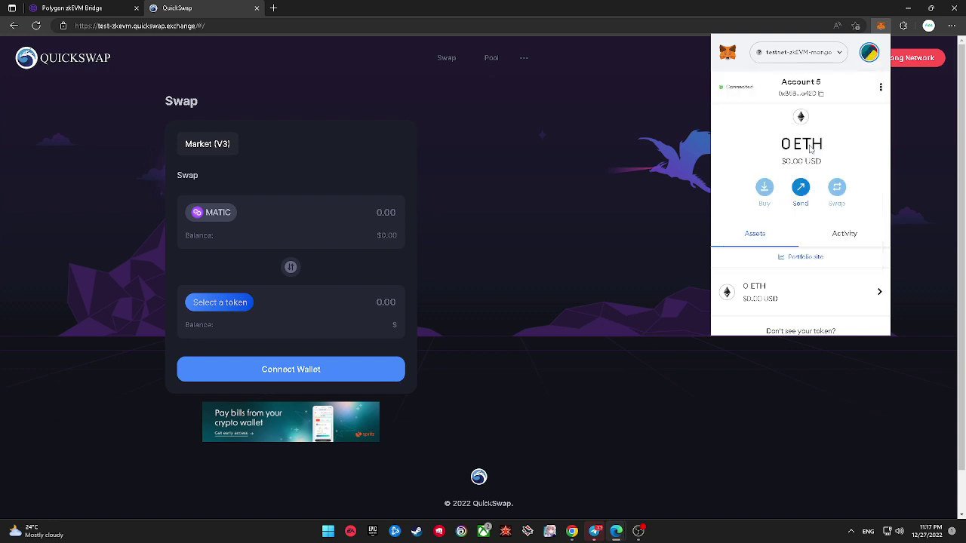
left_click(822, 51)
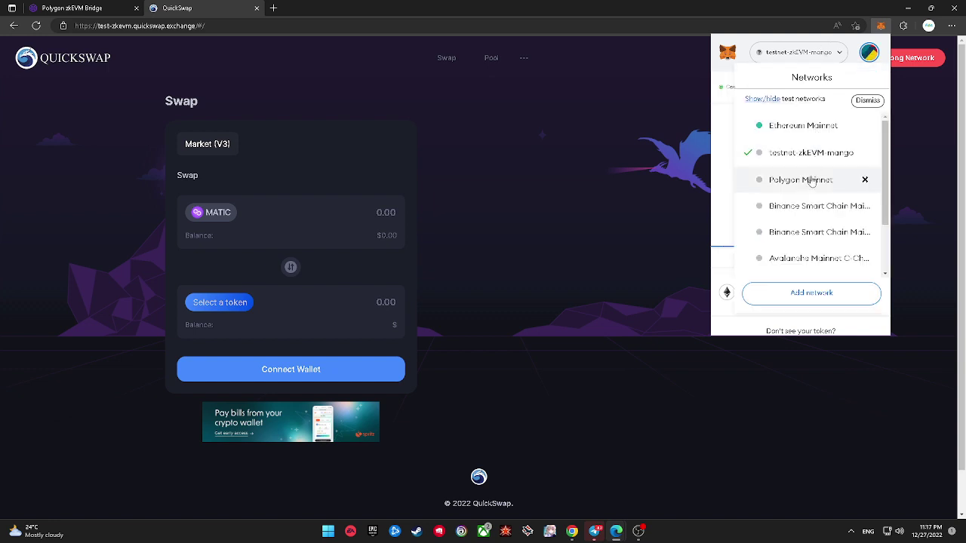
scroll(813, 204, "down", 1)
scroll(812, 200, "up", 1)
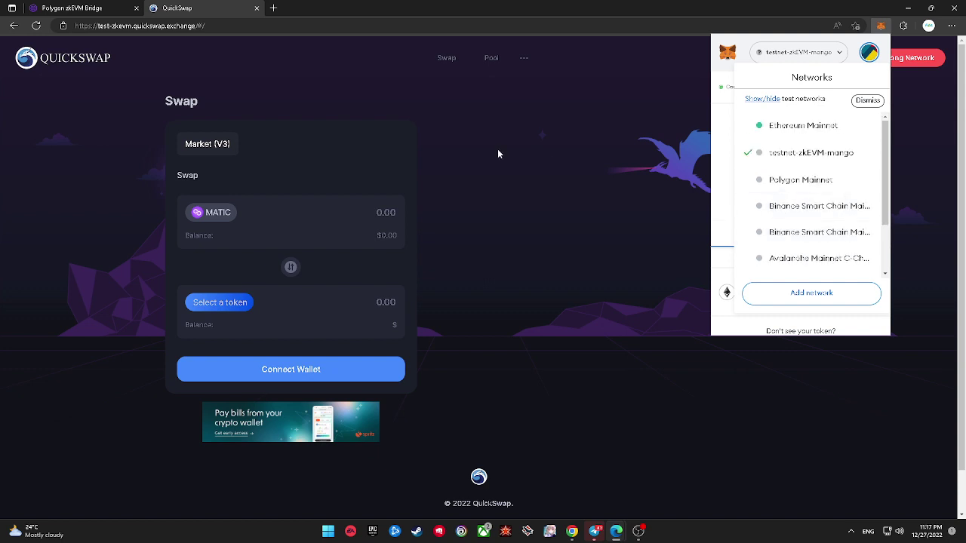
left_click(478, 123)
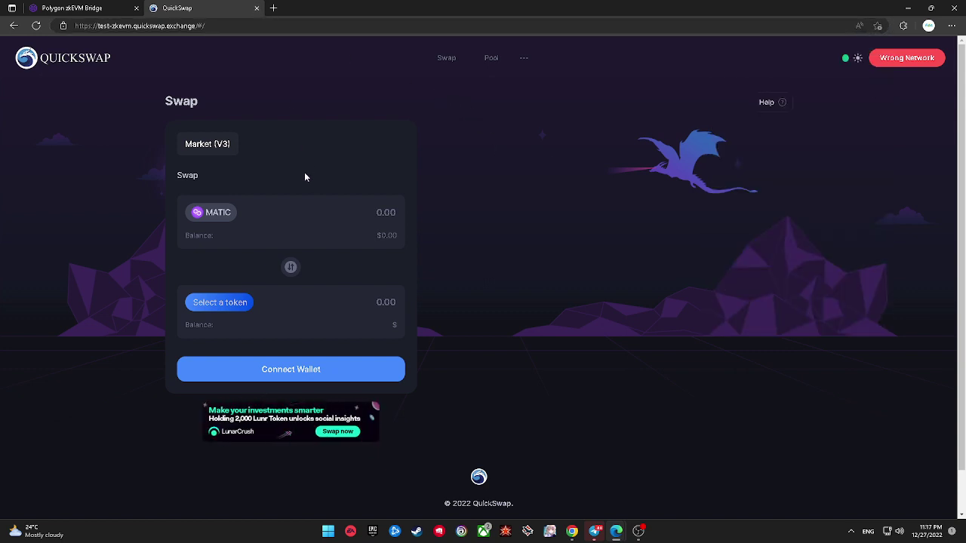
left_click(275, 8)
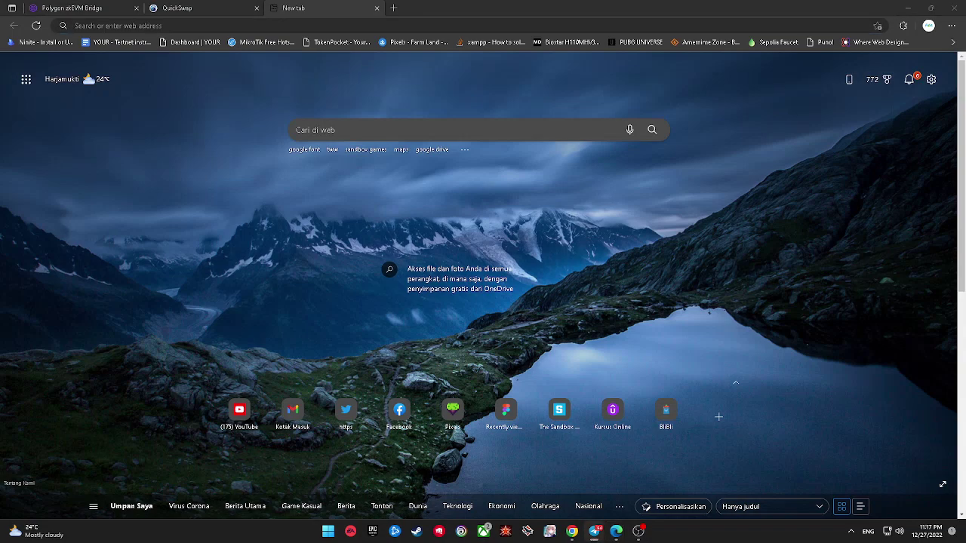
left_click(427, 27)
type("https://goerlifaucet.com")
key("Return")
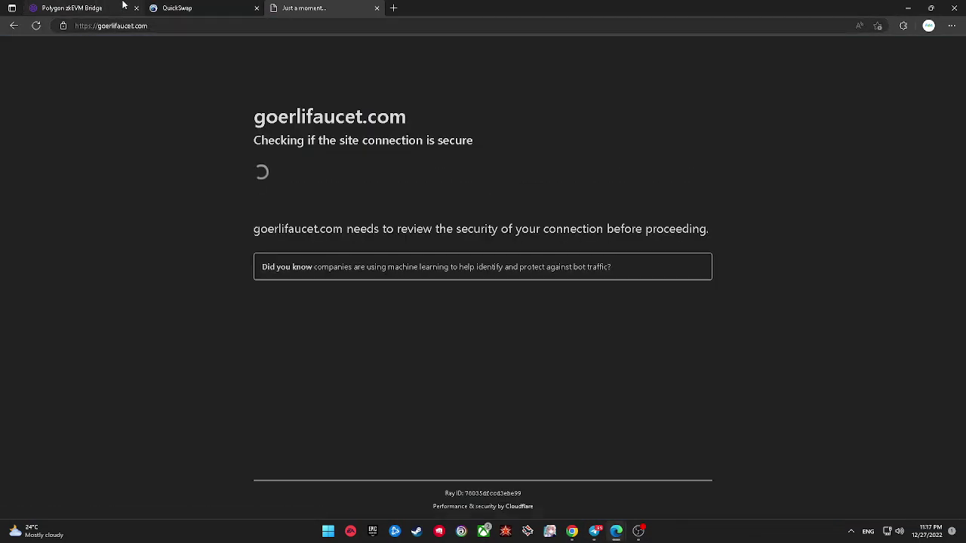
left_click(98, 9)
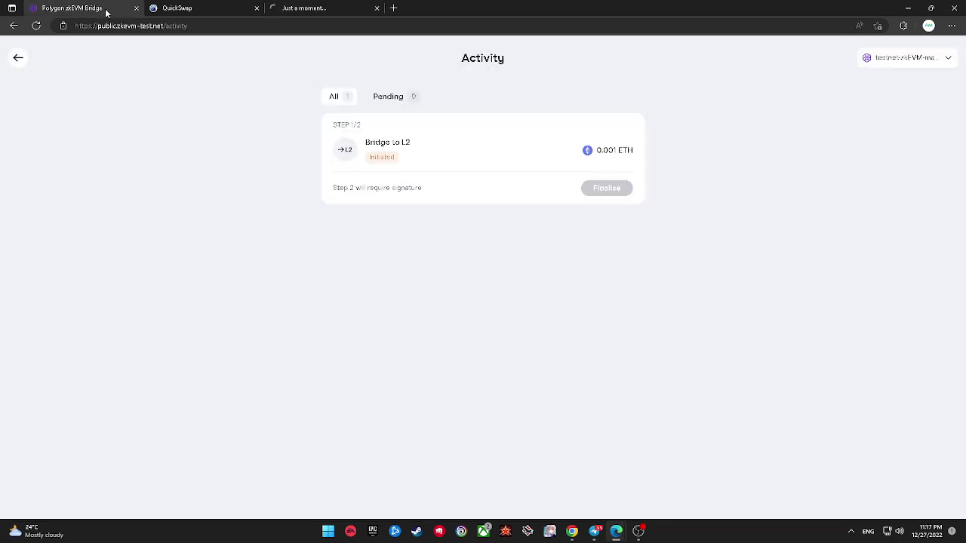
left_click(329, 6)
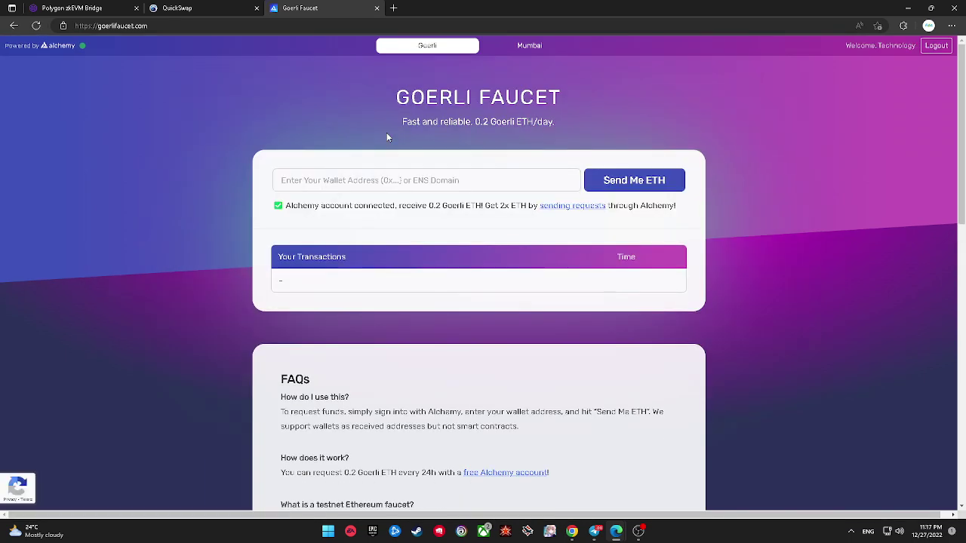
Step: Focus the faucet's wallet address field, check MetaMask, then open a blank tab from QuickSwap
left_click(488, 187)
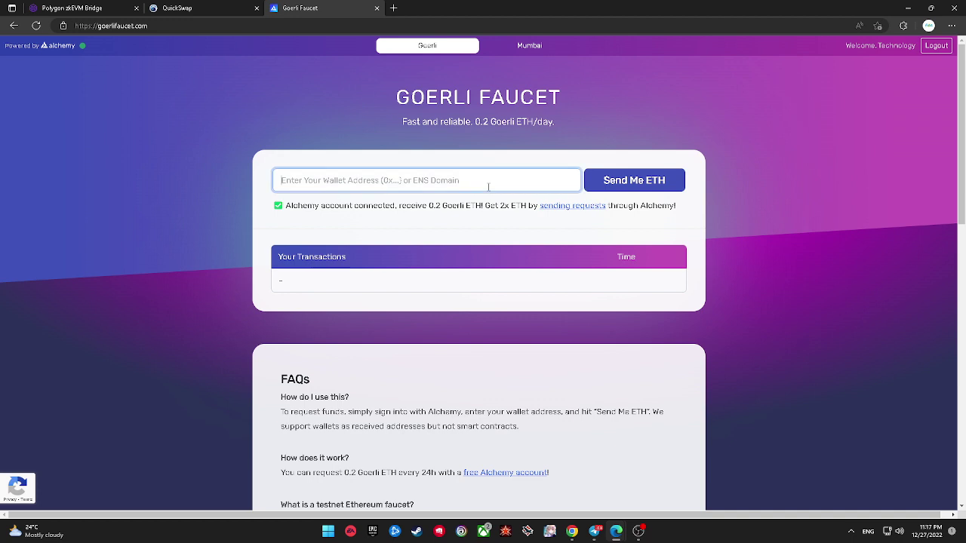
left_click(903, 26)
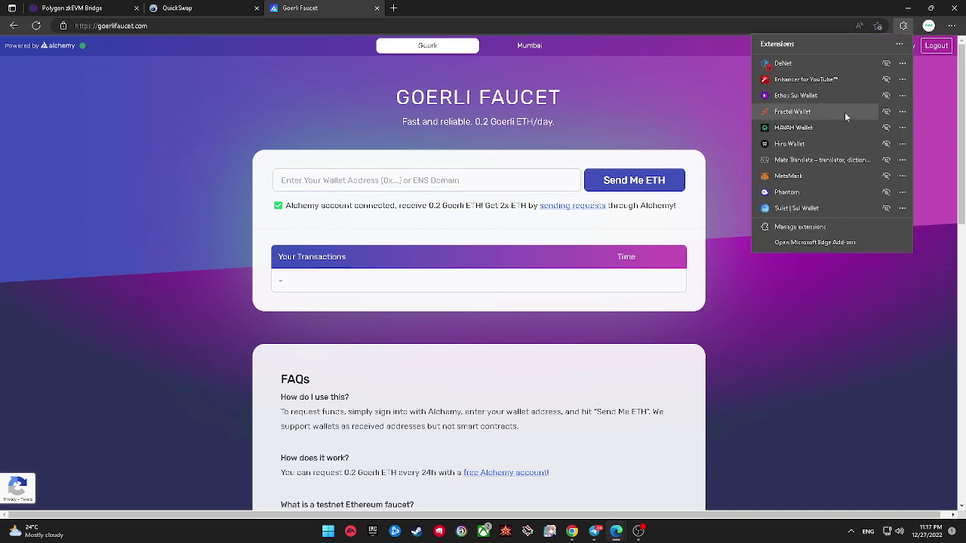
left_click(826, 181)
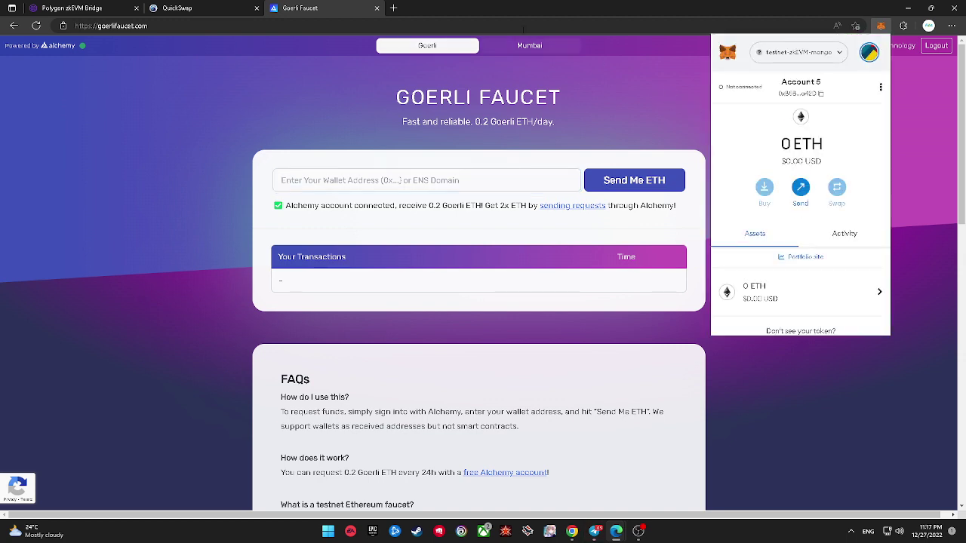
left_click(571, 84)
left_click(224, 5)
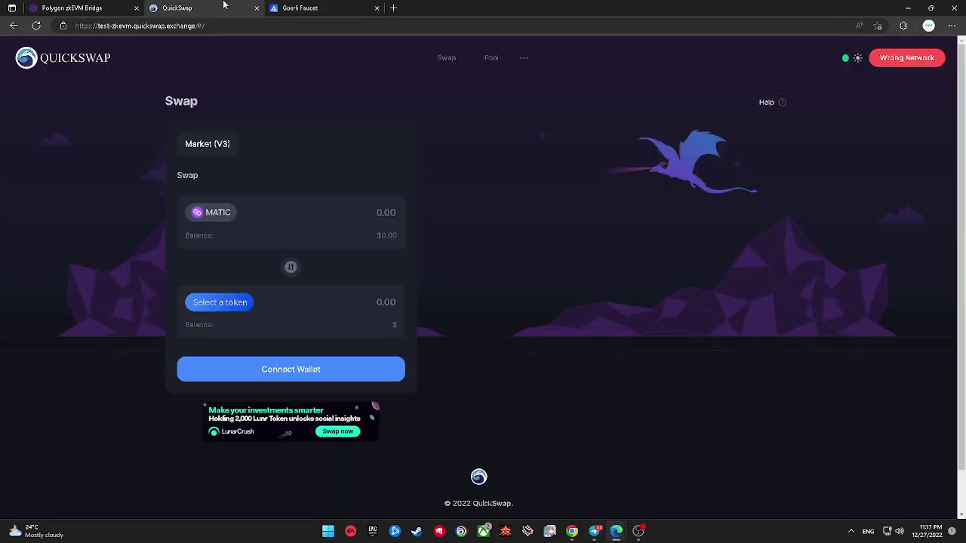
left_click(395, 8)
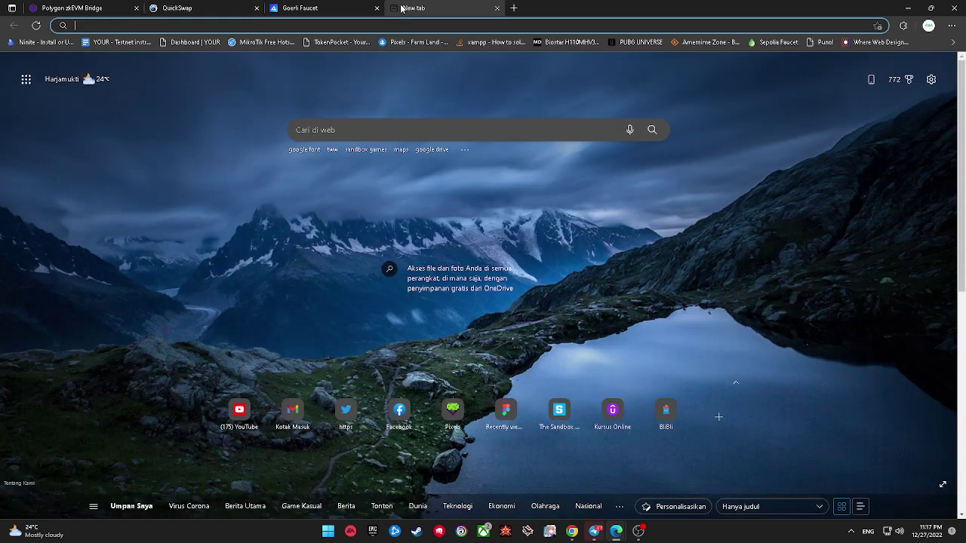
Step: Load chainlist.org and connect the wallet to it
type("chainlist.org")
key("Return")
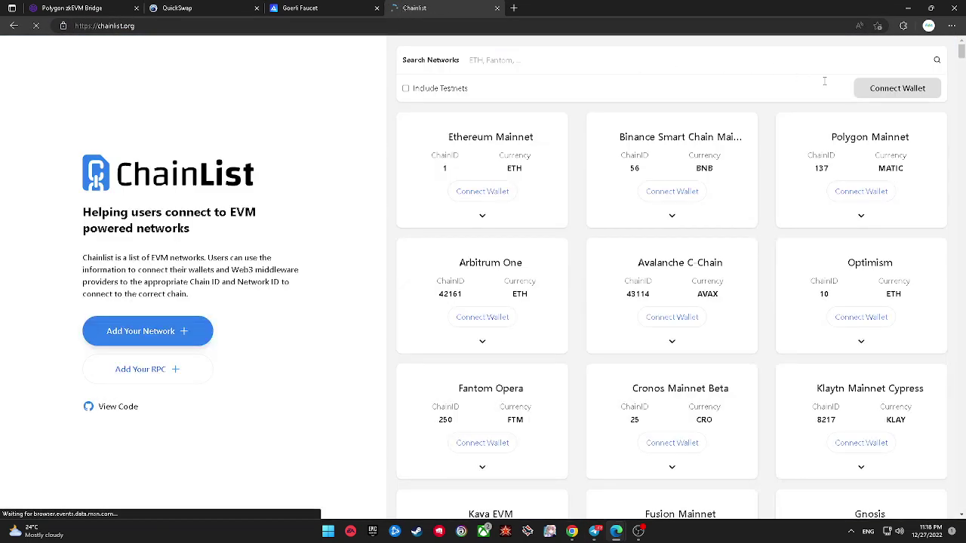
left_click(893, 89)
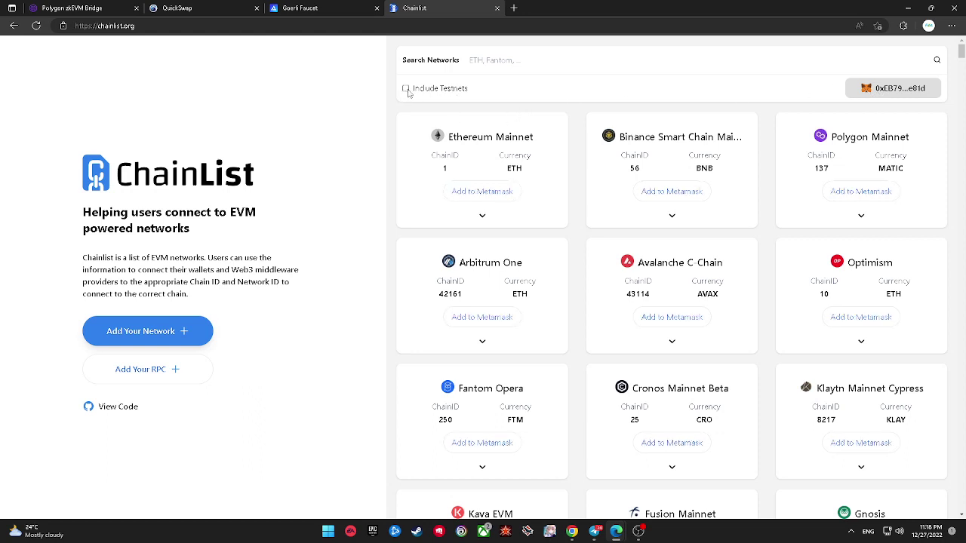
Step: Include testnets, search 'mum', and expand the Mumbai network's RPC server list
left_click(406, 90)
left_click(526, 63)
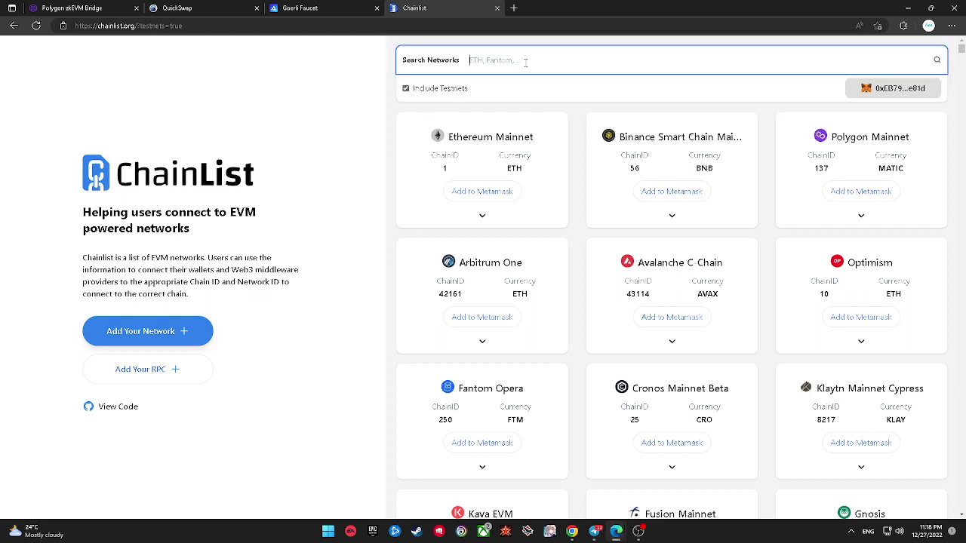
type("mum")
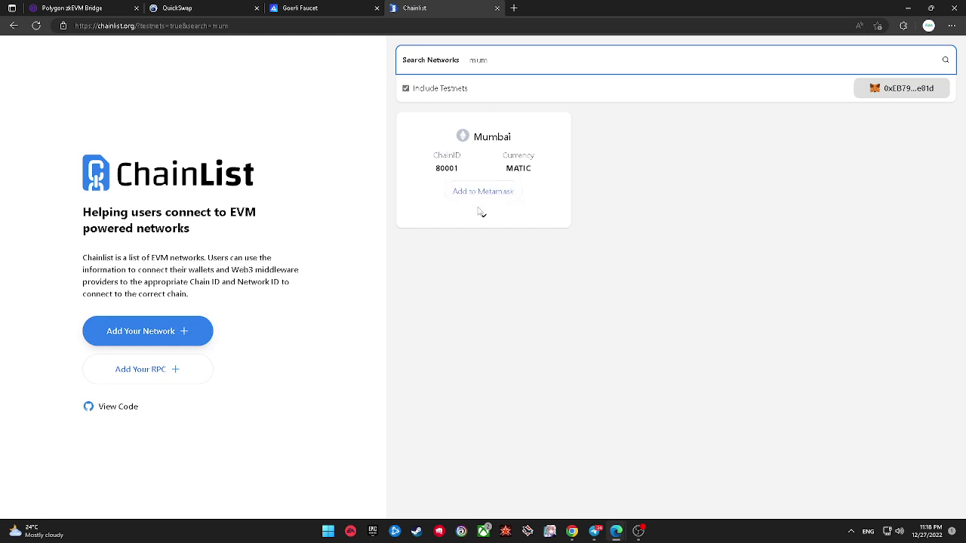
left_click(483, 215)
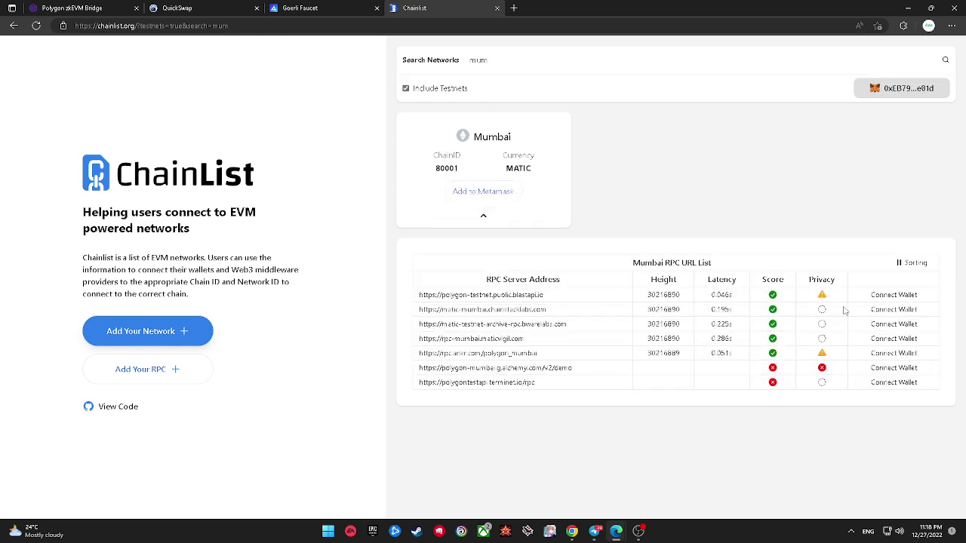
Step: Add the Mumbai network to MetaMask, approving it and allowing the switch
left_click(483, 191)
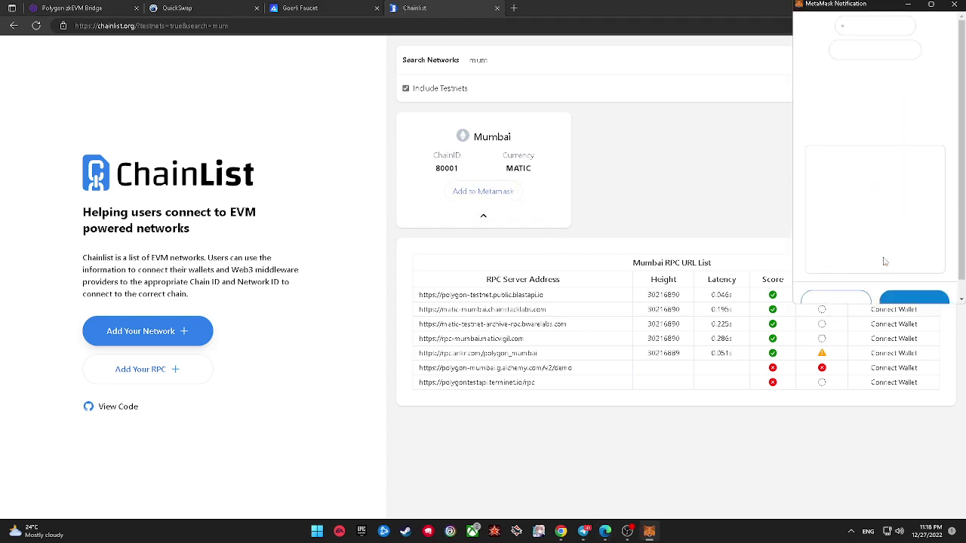
scroll(885, 260, "down", 1)
scroll(884, 259, "down", 2)
left_click(898, 291)
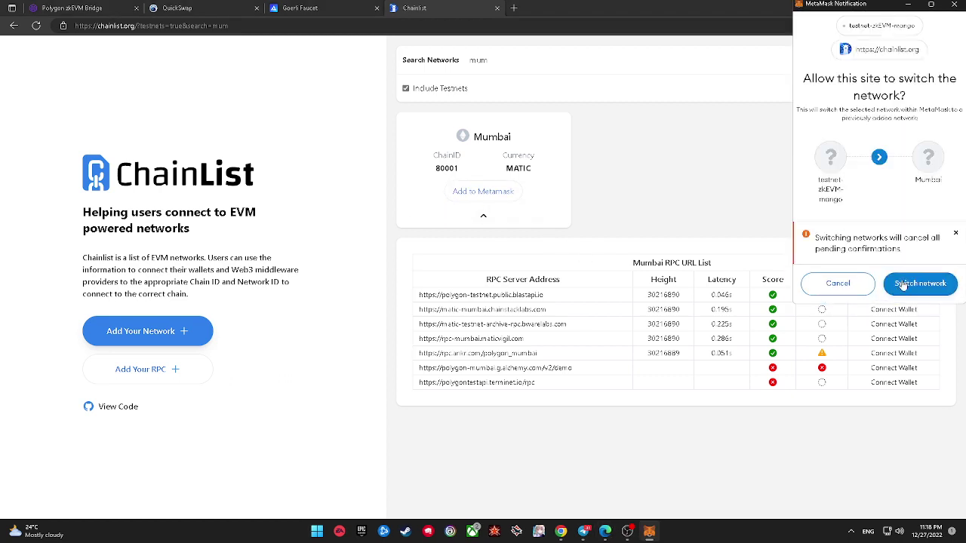
left_click(902, 284)
Step: Connect the other wallet account to chainlist.org through MetaMask
left_click(903, 26)
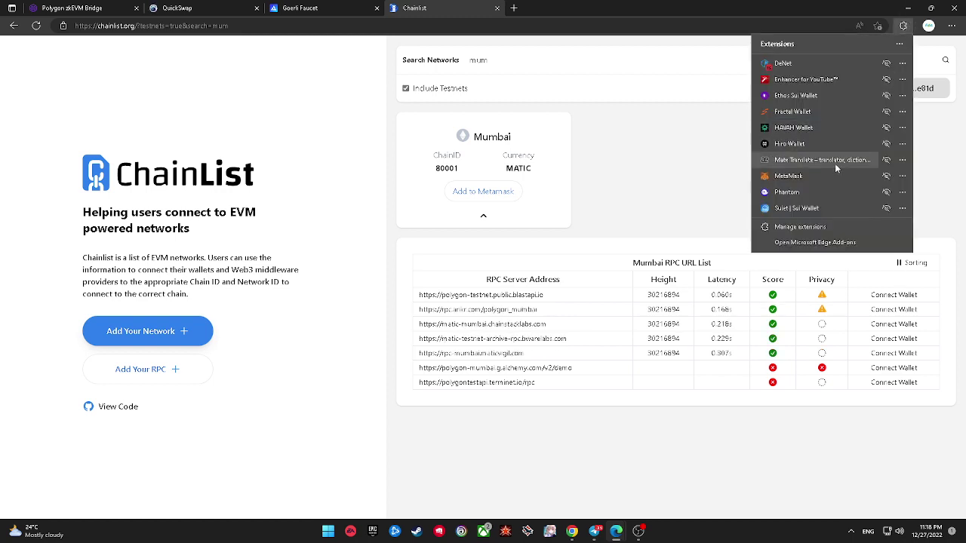
left_click(835, 163)
left_click(903, 26)
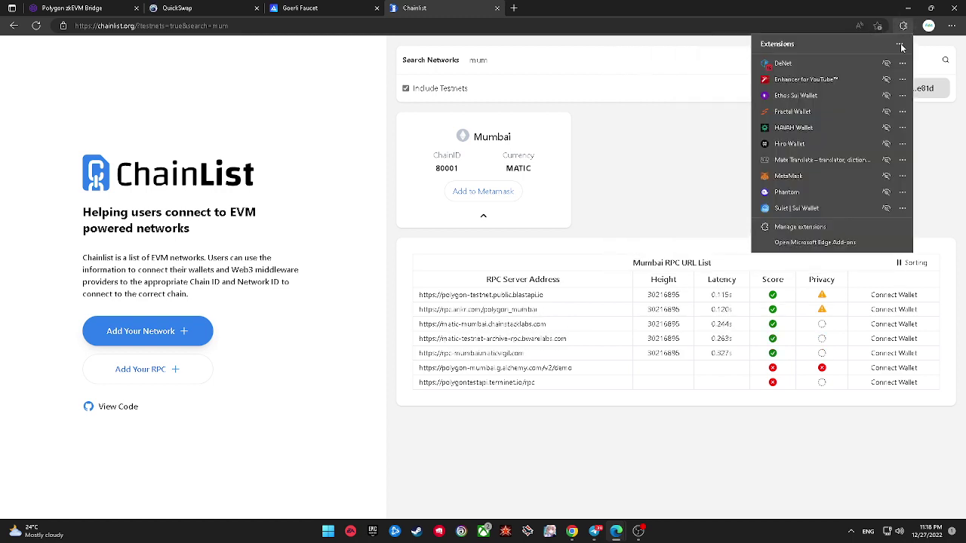
left_click(841, 175)
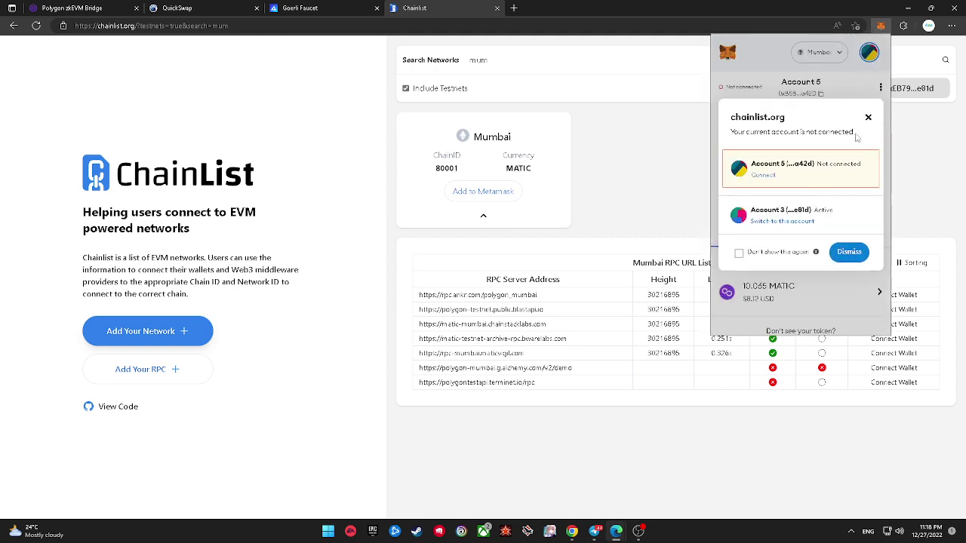
left_click(763, 175)
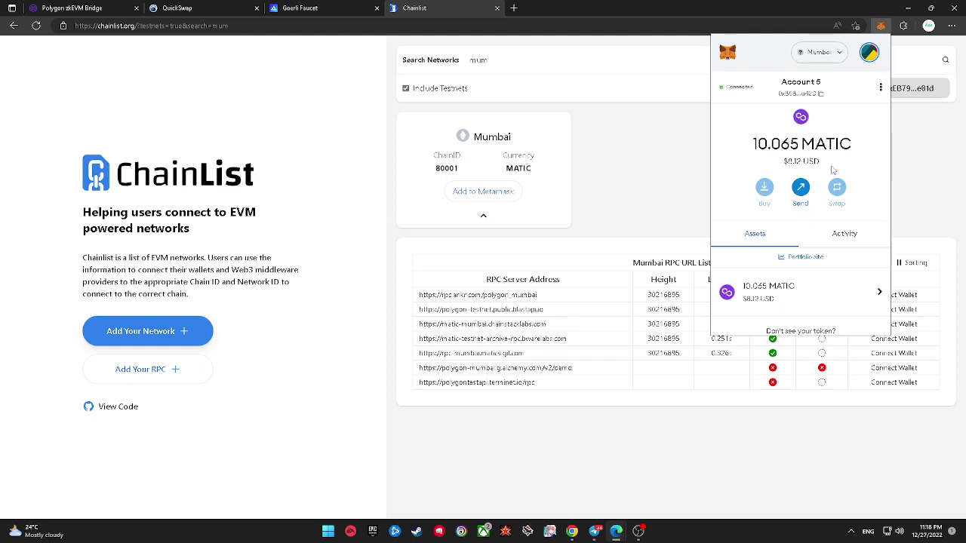
left_click(600, 141)
Step: Check MetaMask again, then open a new tab beside the Goerli Faucet tab
left_click(903, 26)
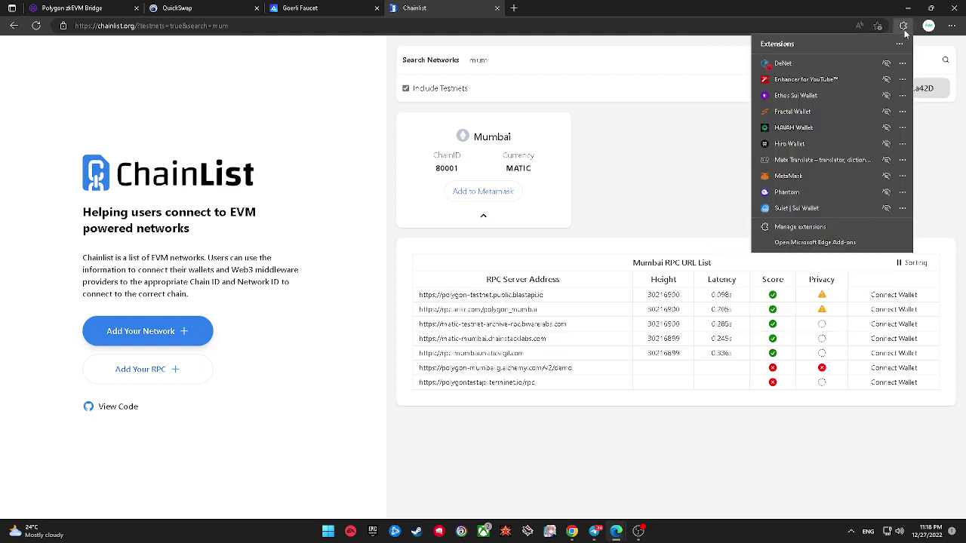
left_click(806, 175)
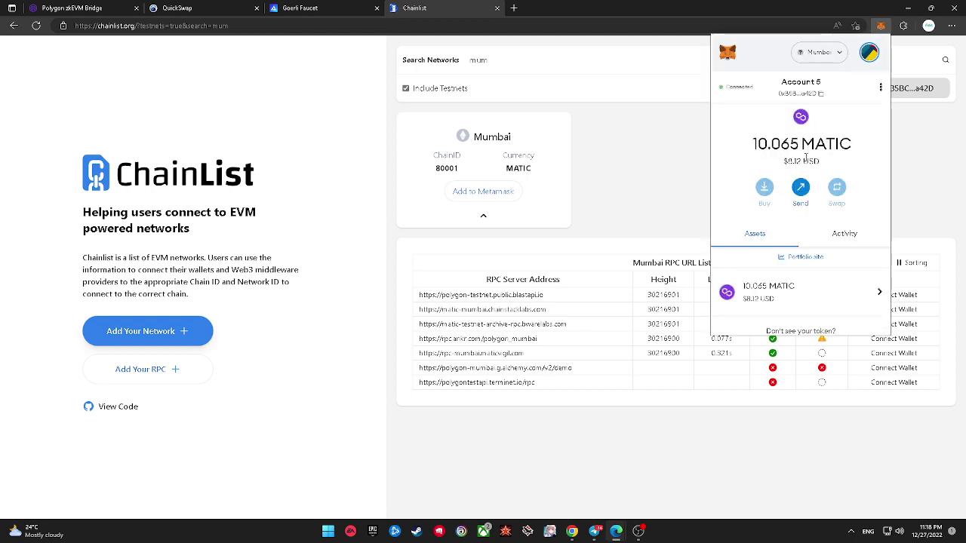
left_click(629, 138)
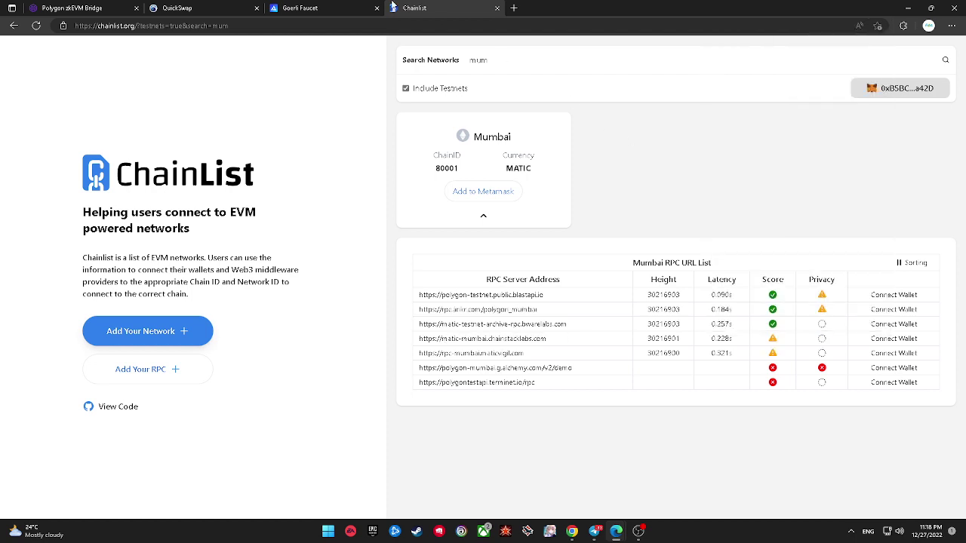
left_click(354, 8)
left_click(519, 53)
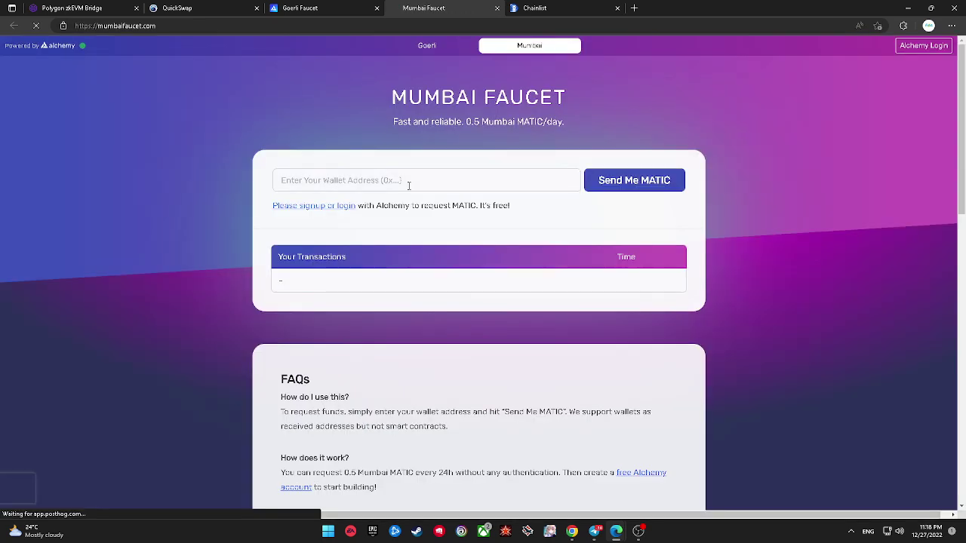
Step: Paste the wallet address on Mumbai Faucet, request MATIC, and return to the Goerli Faucet tab
left_click(425, 182)
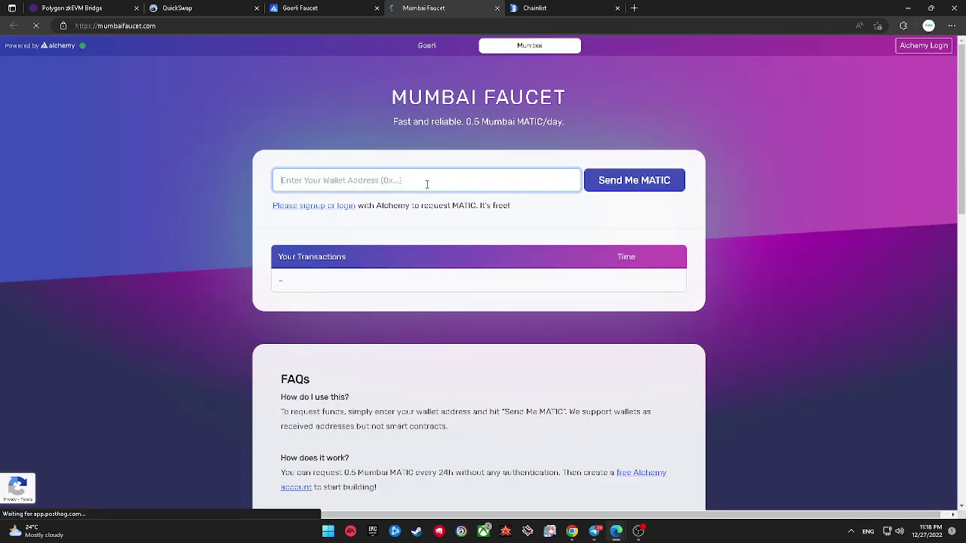
type("0xB5BC87f0B51545F1eC8bC8a858fc32560303a42D")
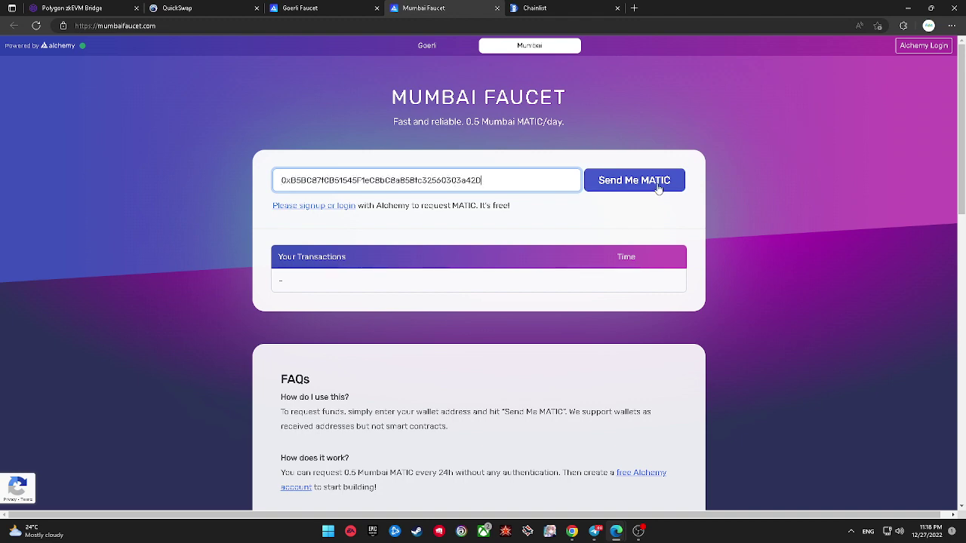
left_click(655, 188)
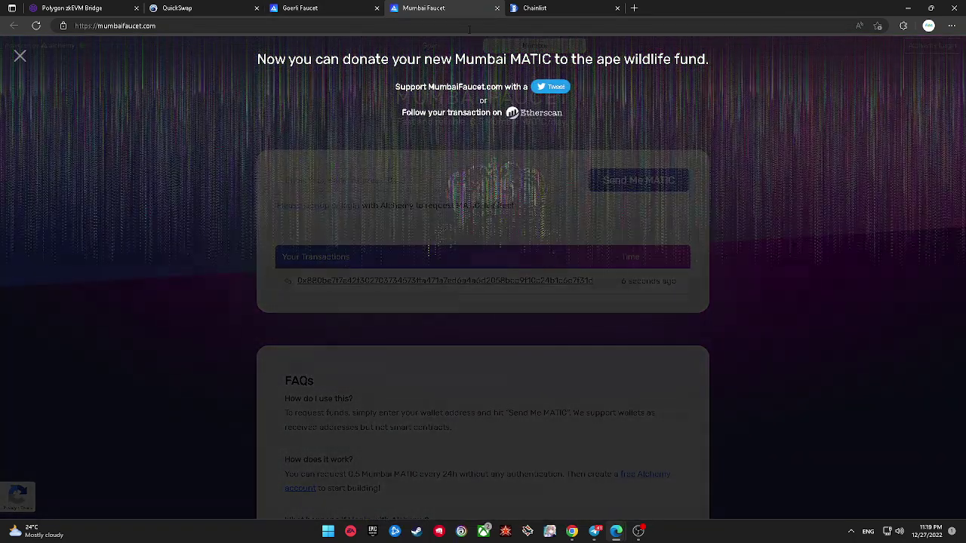
left_click(342, 6)
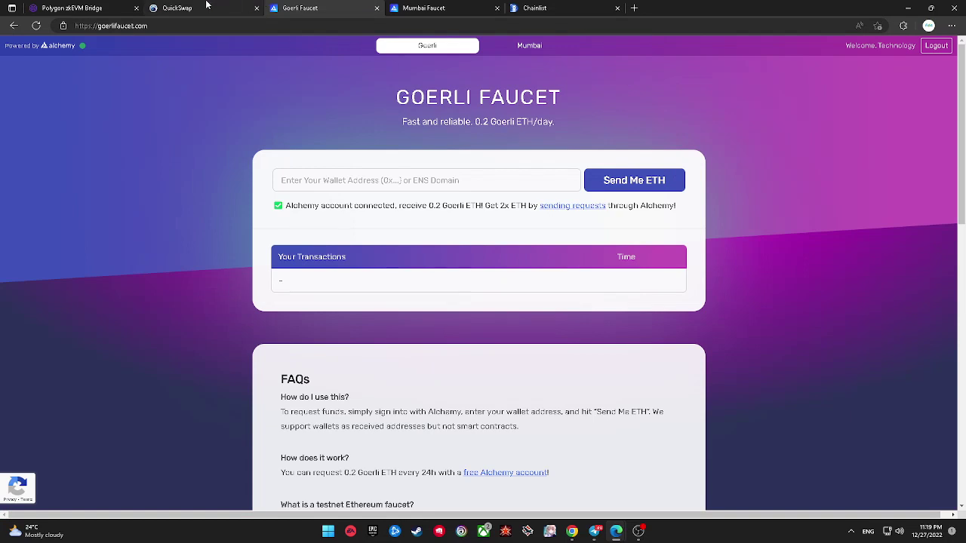
Step: Bring the QuickSwap tab forward and reload the page with F5
left_click(192, 8)
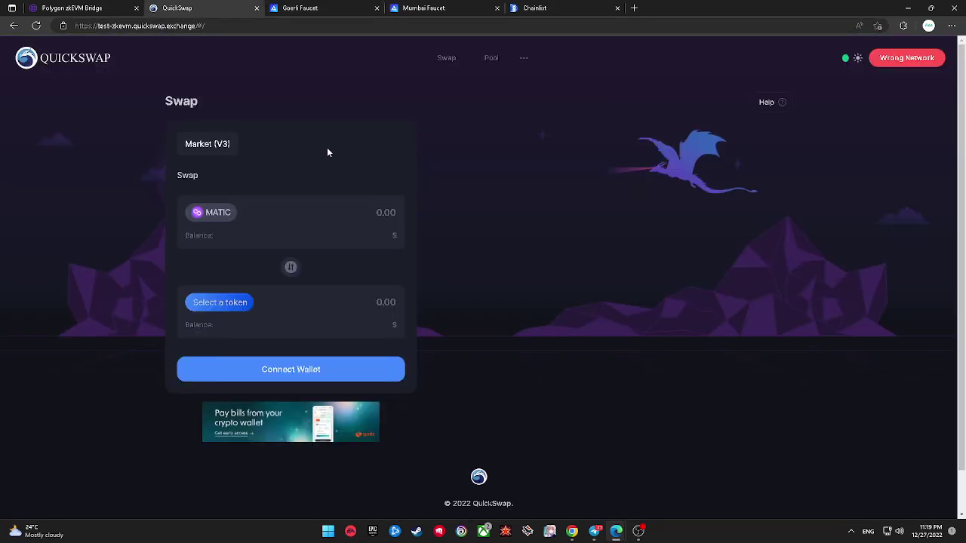
left_click(902, 28)
left_click(560, 172)
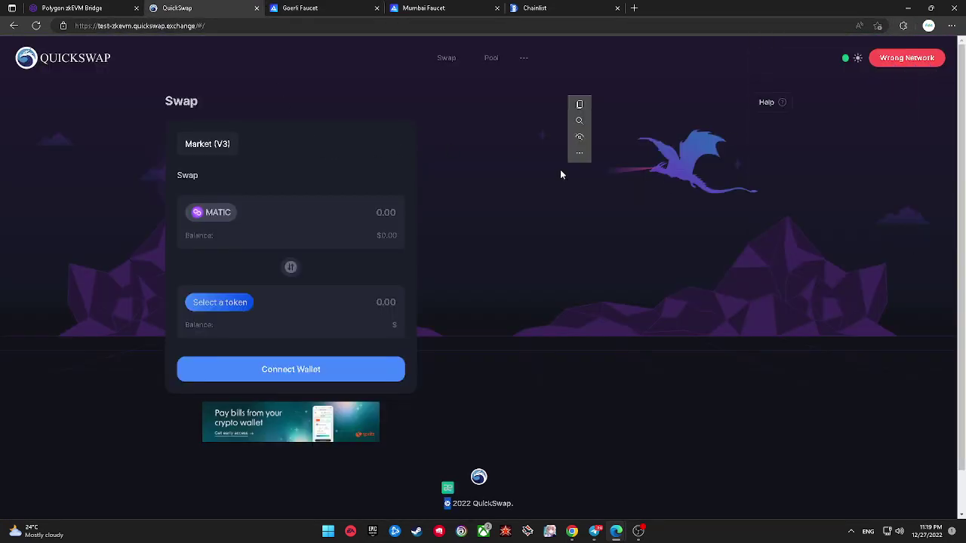
left_click(489, 198)
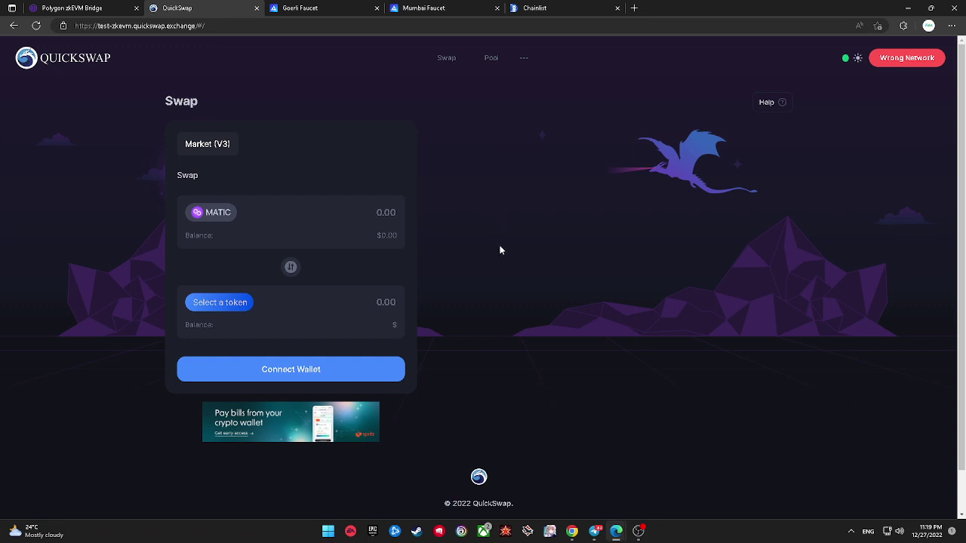
key("F5")
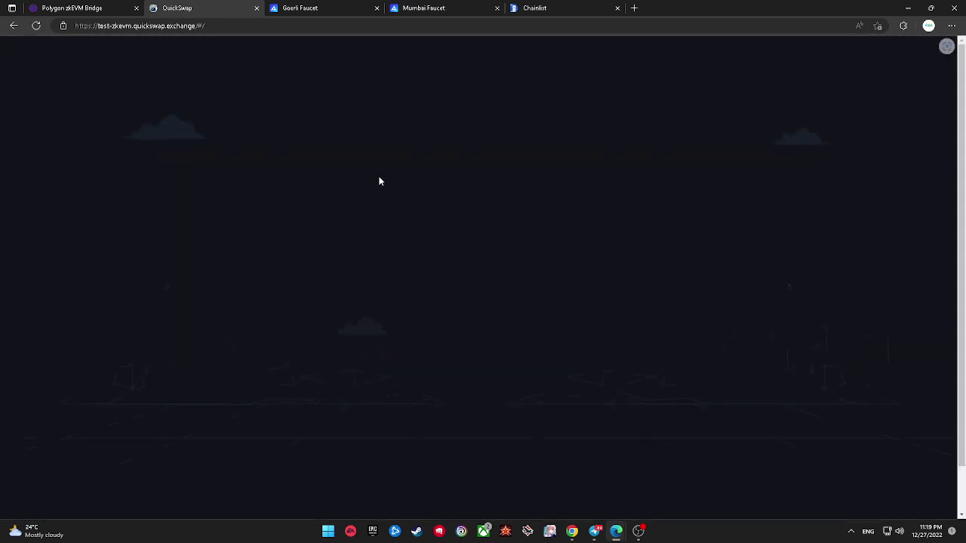
Step: Open MetaMask from the extensions menu to check the wallet, then close it
mouse_move(890, 60)
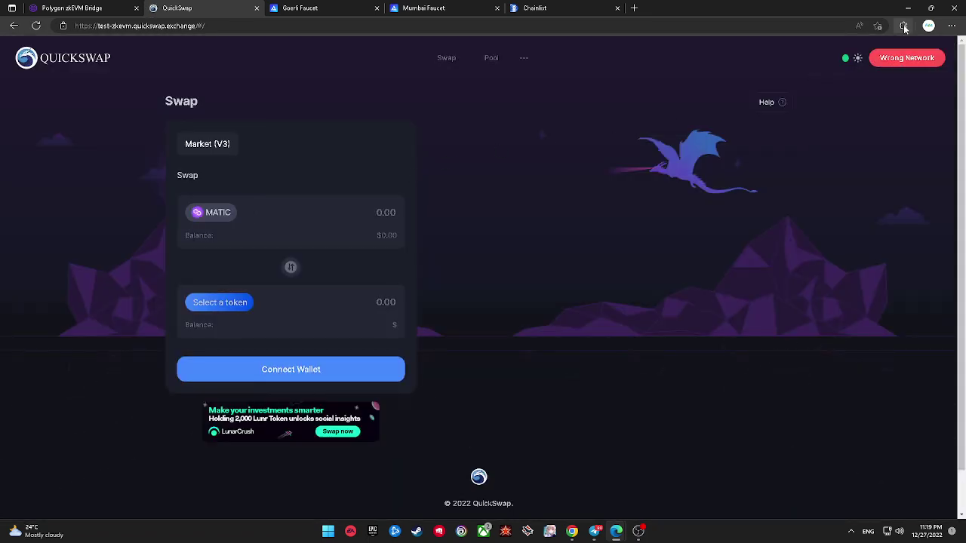
left_click(902, 26)
left_click(833, 175)
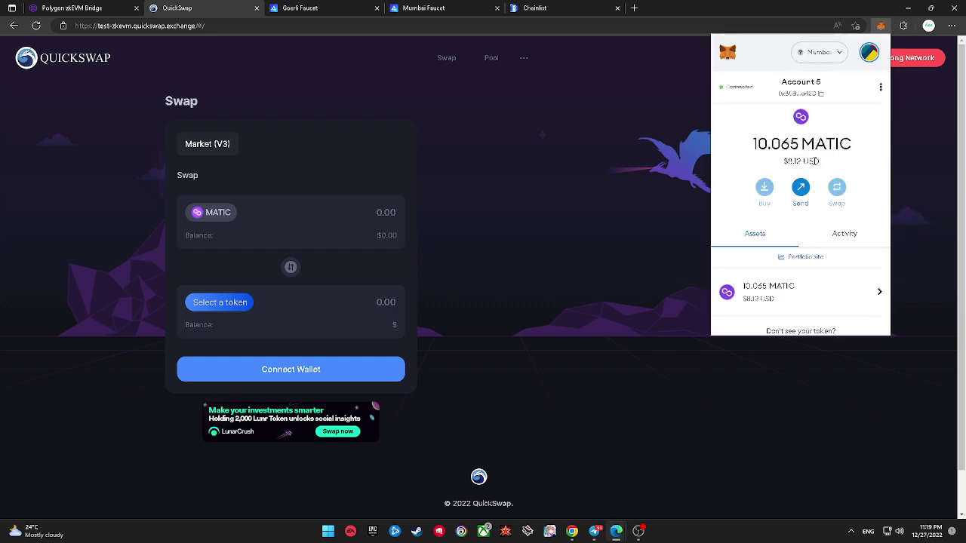
left_click(581, 141)
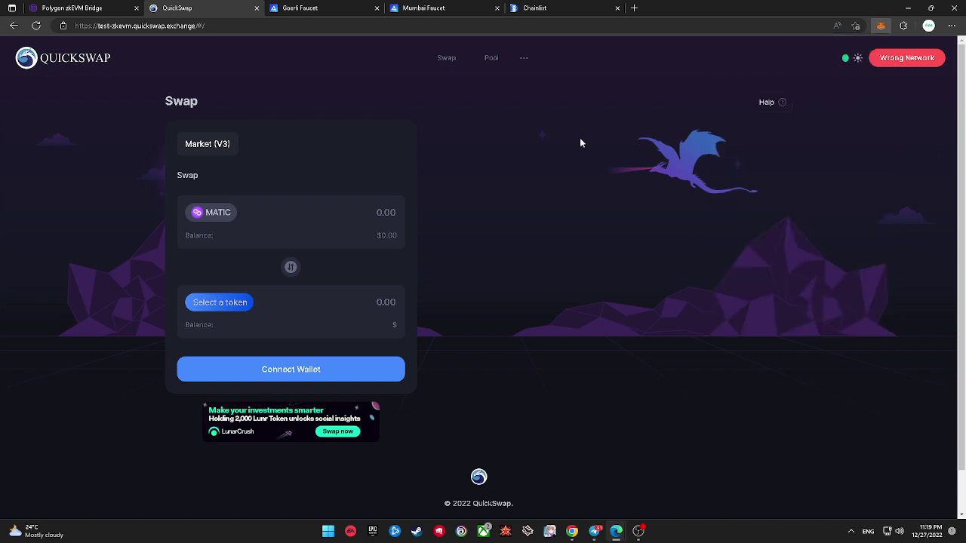
Step: Request Switch to ZKEVM Testnet from QuickSwap's Wrong Network prompt, retry, then open MetaMask
left_click(894, 65)
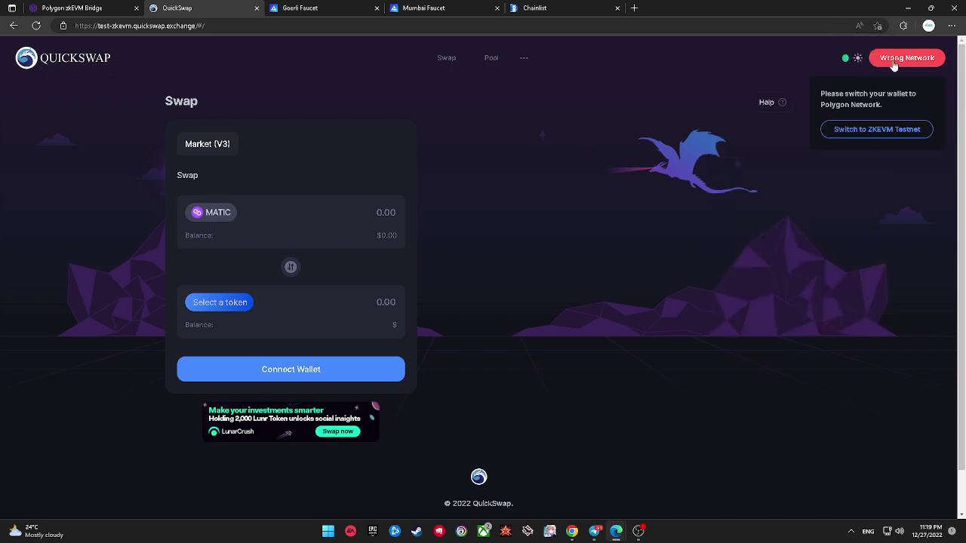
left_click(878, 132)
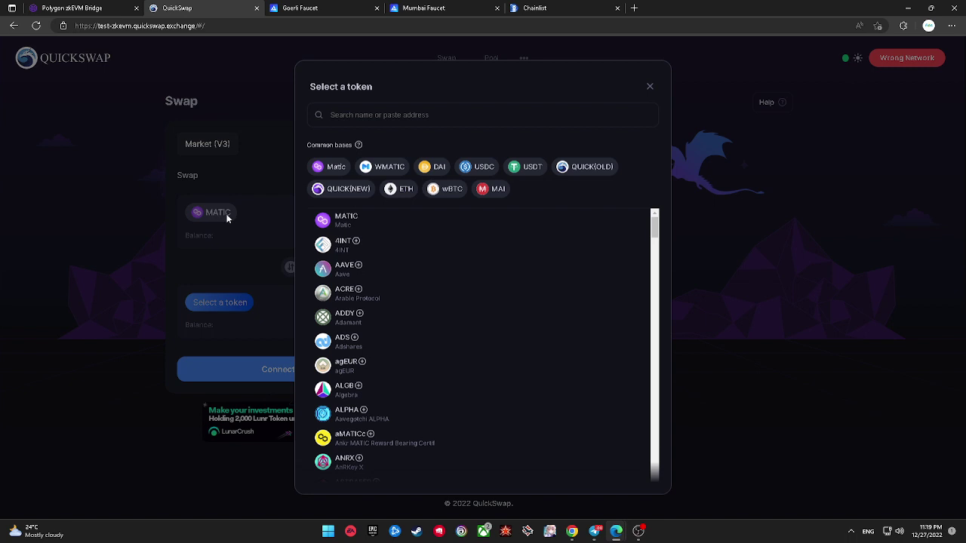
left_click(227, 217)
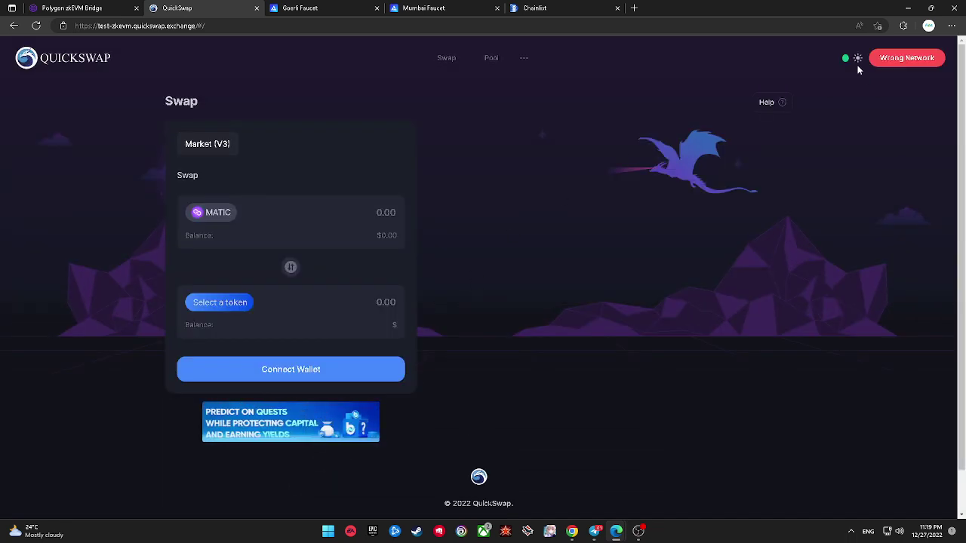
left_click(902, 58)
triple_click(867, 130)
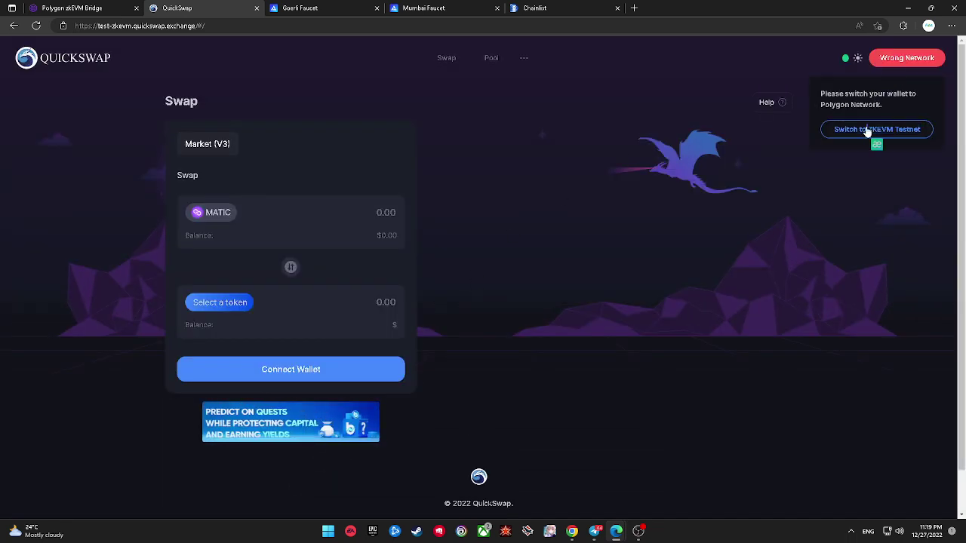
left_click(902, 26)
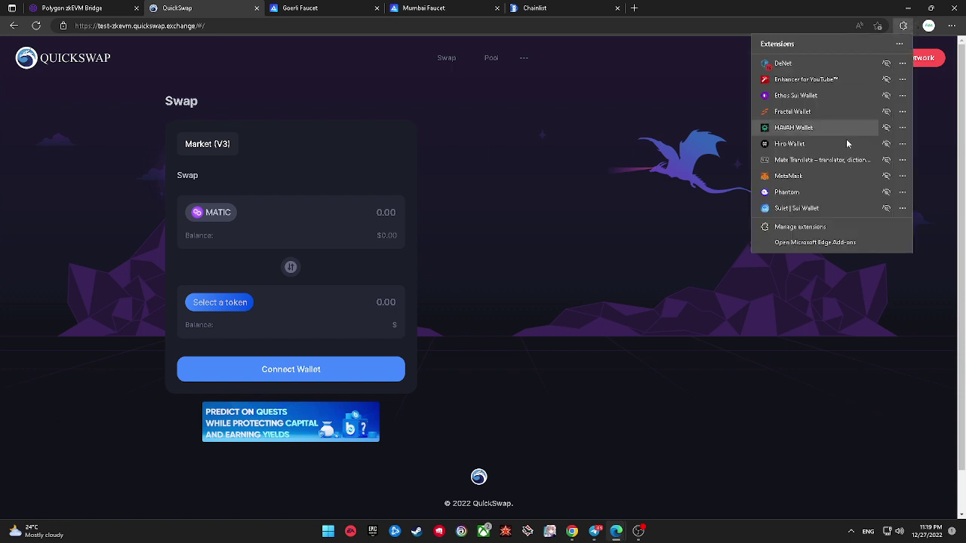
left_click(831, 176)
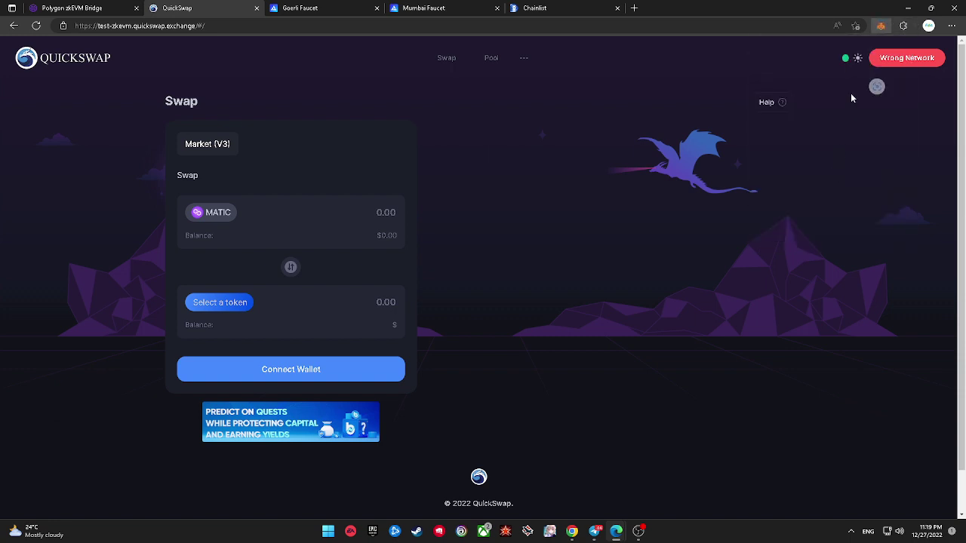
Step: Switch MetaMask to testnet-zkEVM-mango and view QuickSwap's network warning
left_click(824, 55)
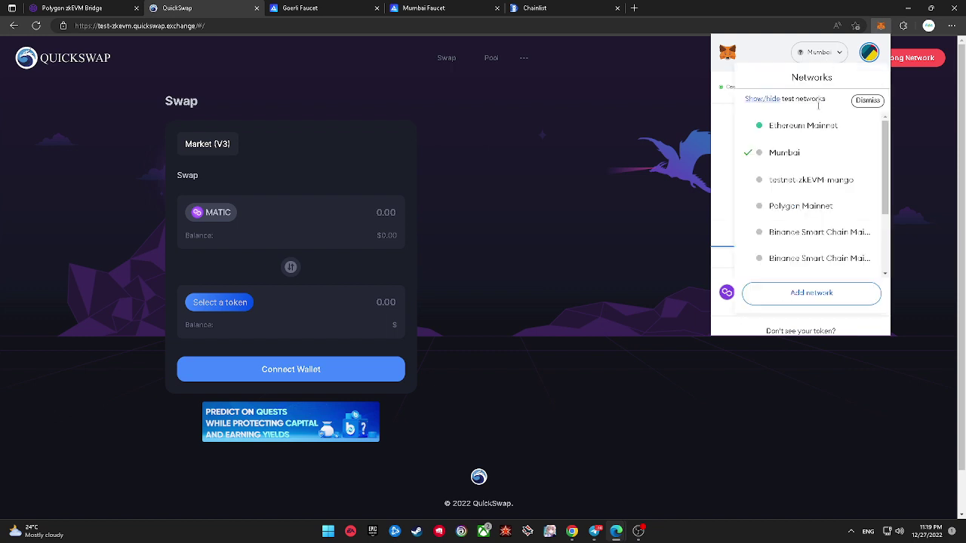
left_click(803, 185)
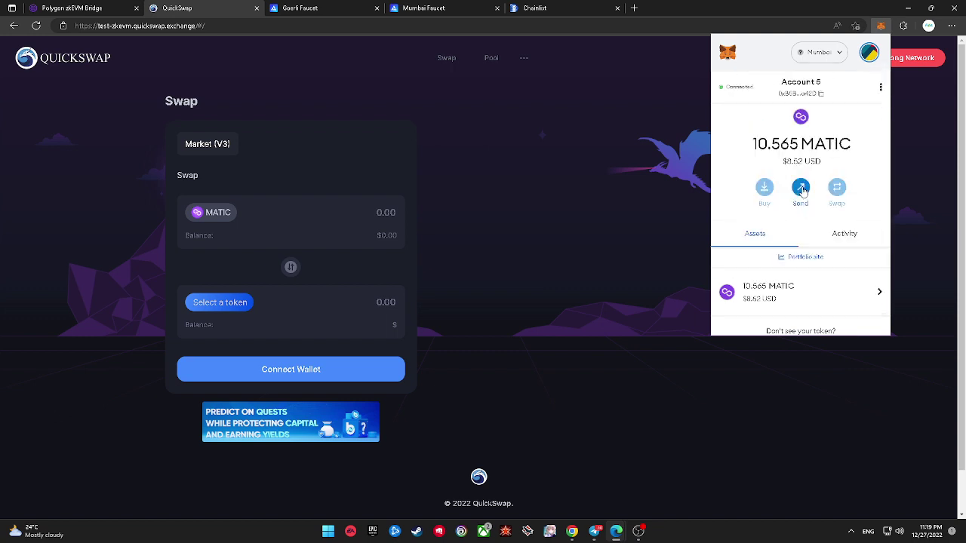
left_click(910, 65)
double_click(898, 129)
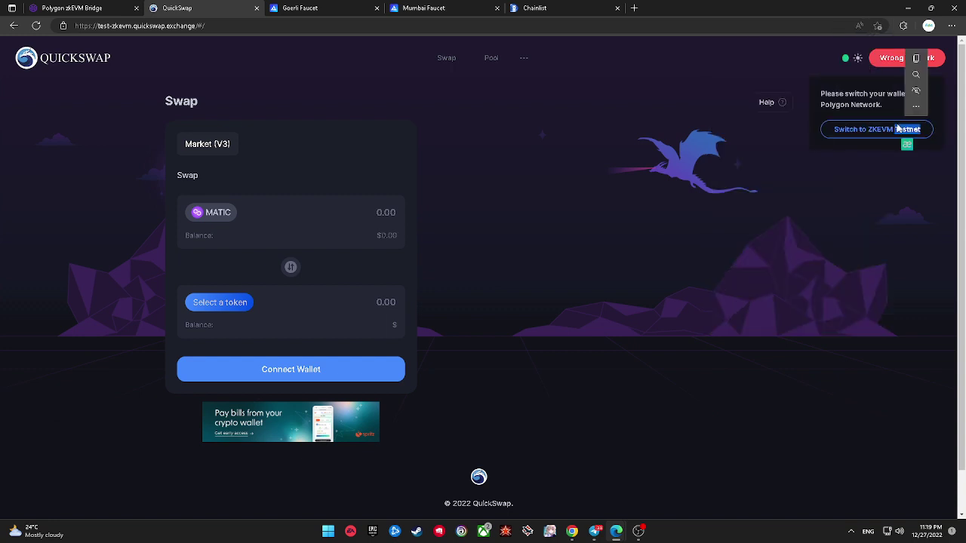
left_click(855, 108)
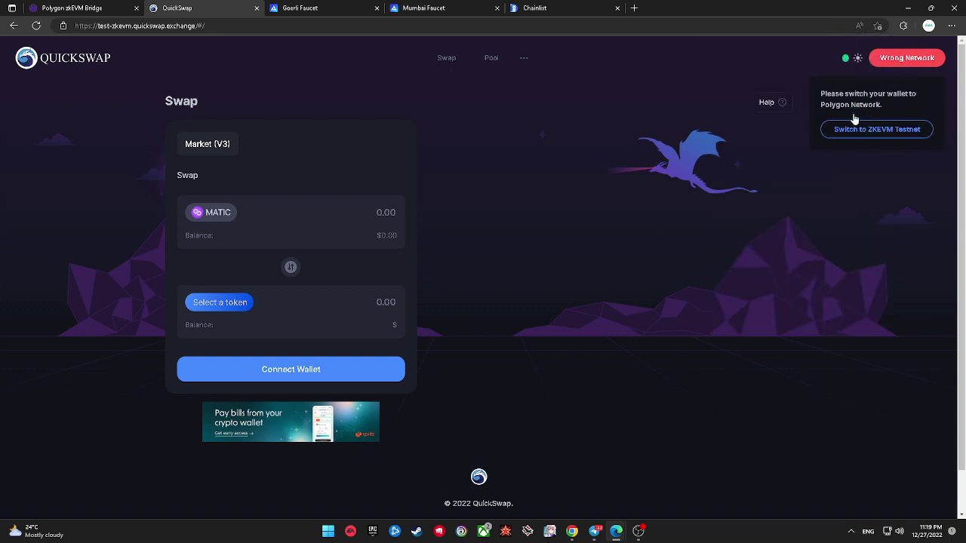
Step: Change MetaMask's network to Polygon Mainnet and close the wallet popup
left_click(903, 26)
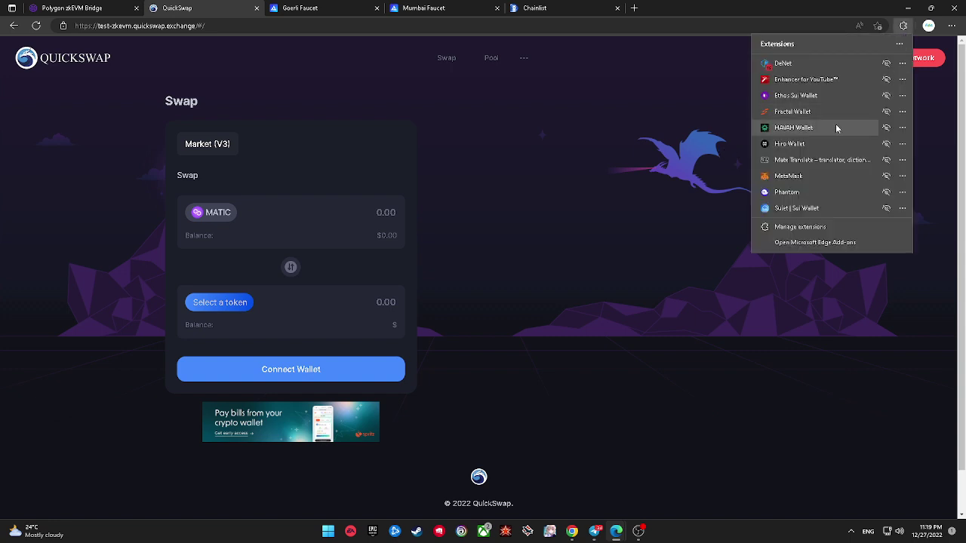
left_click(815, 176)
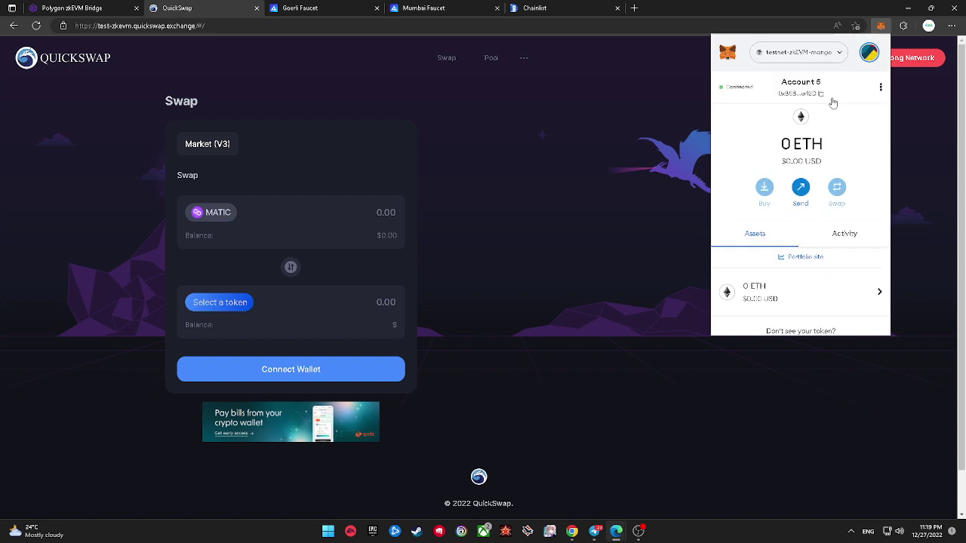
left_click(803, 54)
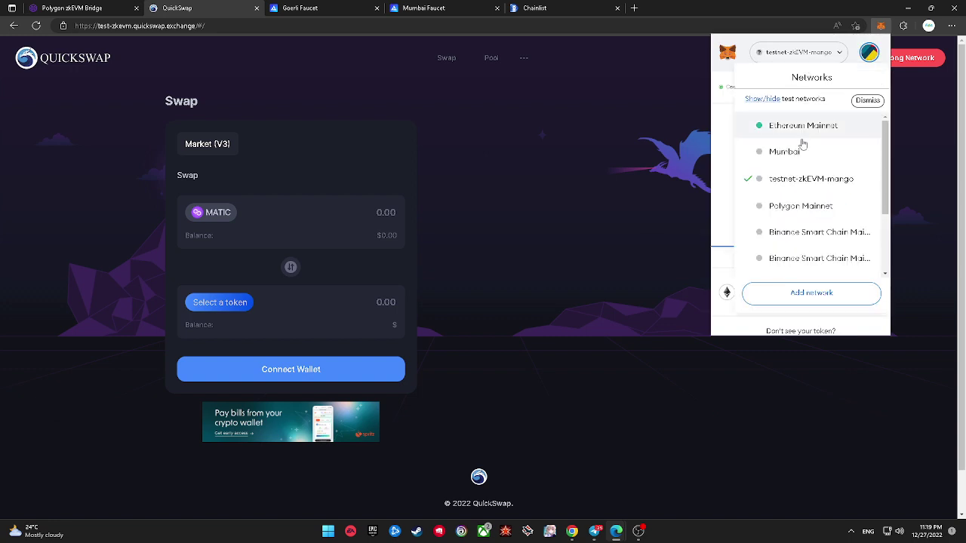
left_click(804, 205)
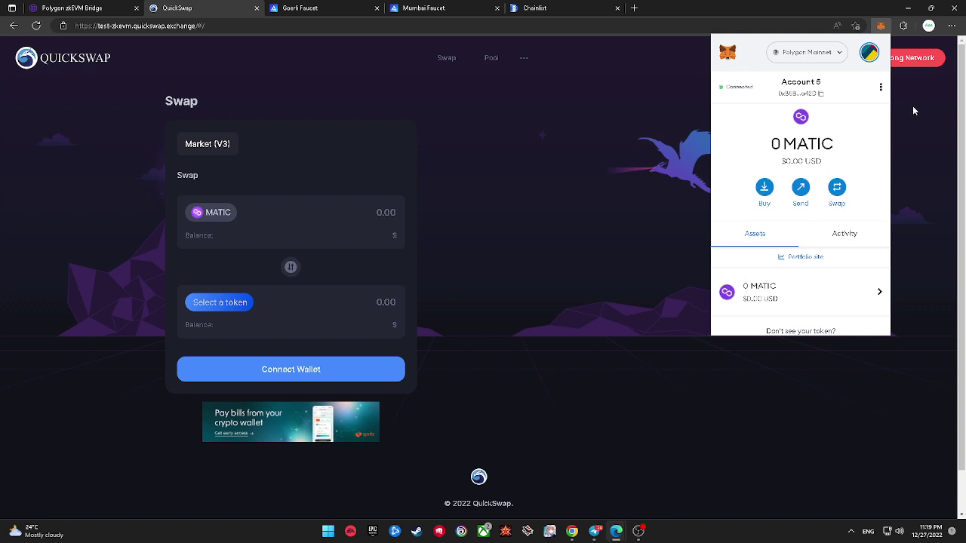
left_click(912, 105)
mouse_move(900, 73)
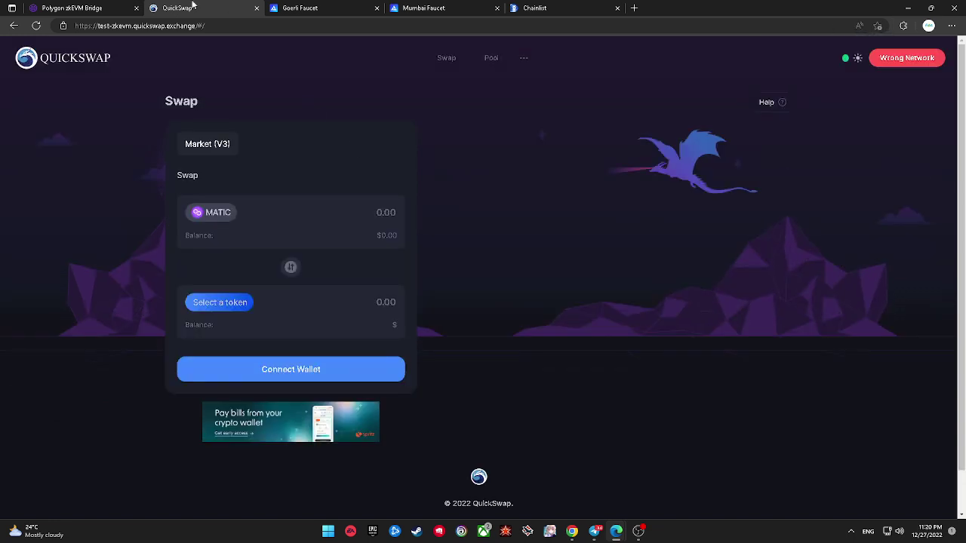
Step: On the Polygon zkEVM Bridge tab, set MetaMask's network to testnet-zkEVM-mango
left_click(76, 7)
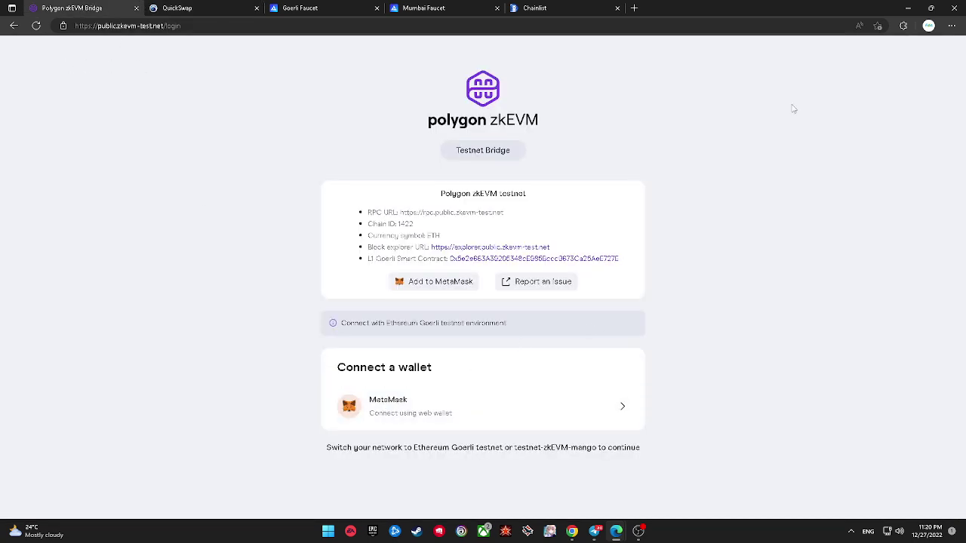
left_click(903, 26)
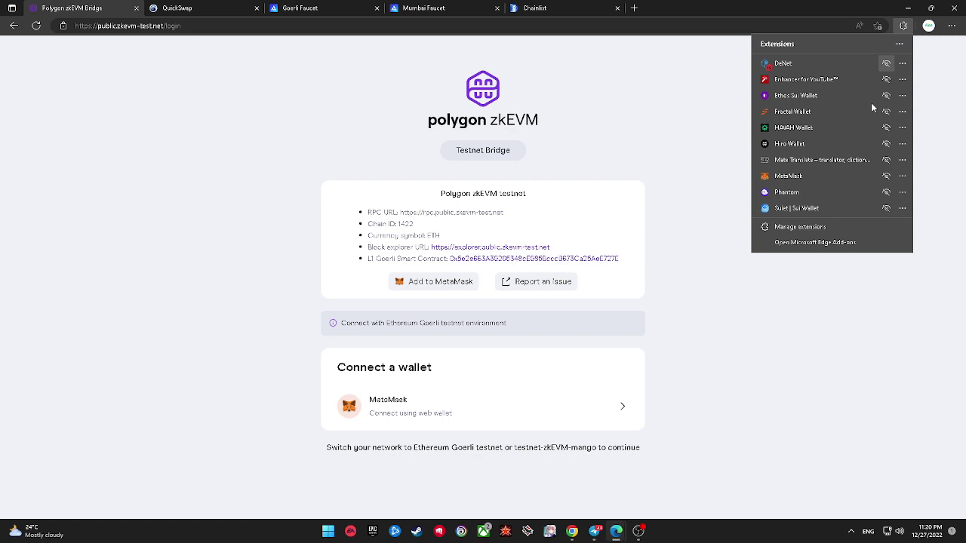
left_click(839, 170)
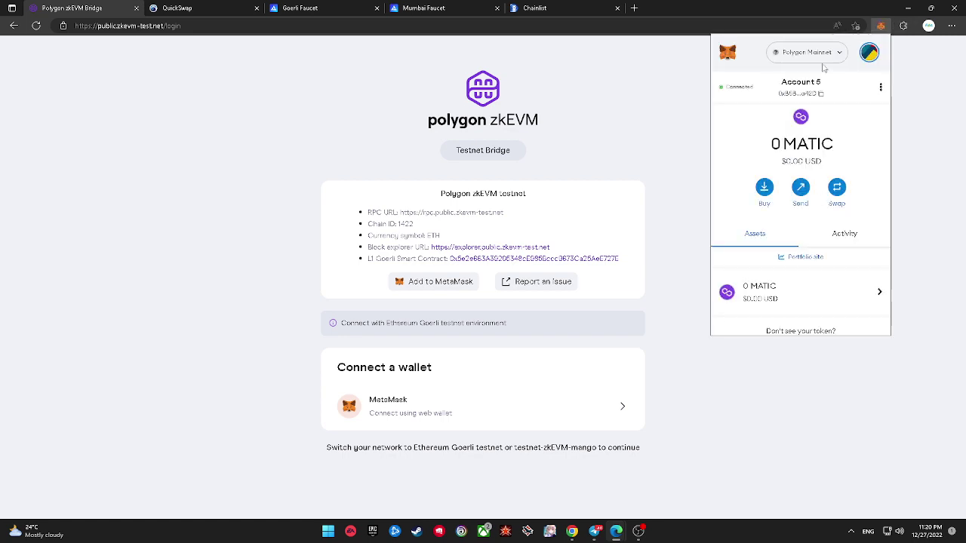
left_click(832, 59)
left_click(807, 181)
left_click(701, 187)
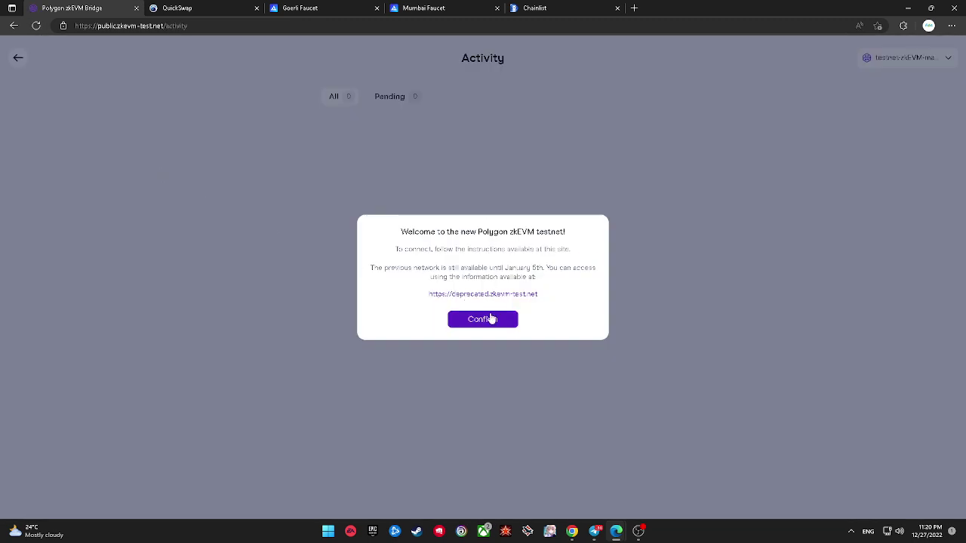
Step: Open the deprecated-testnet link in a new tab, confirm the notice, and finalise the 0.001 ETH transfer
right_click(482, 294)
left_click(488, 301)
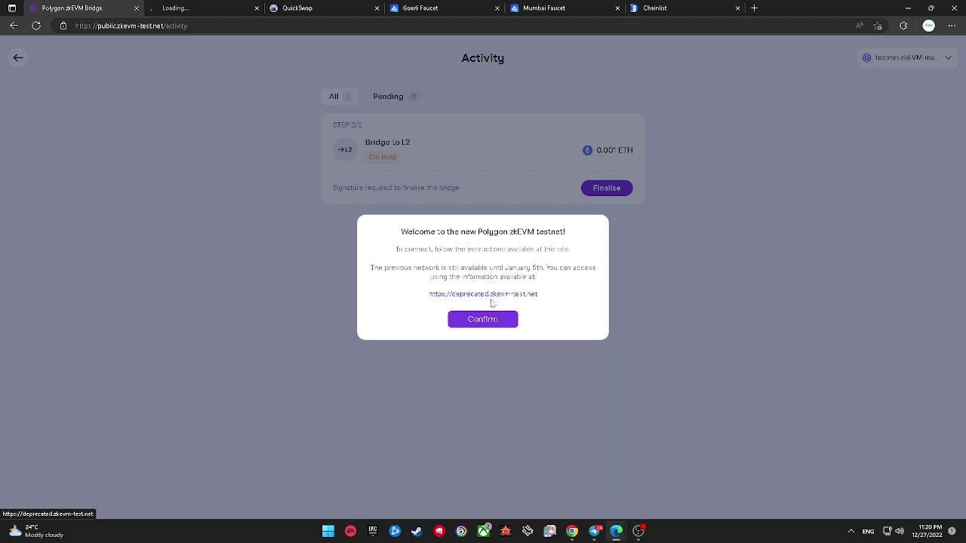
left_click(483, 319)
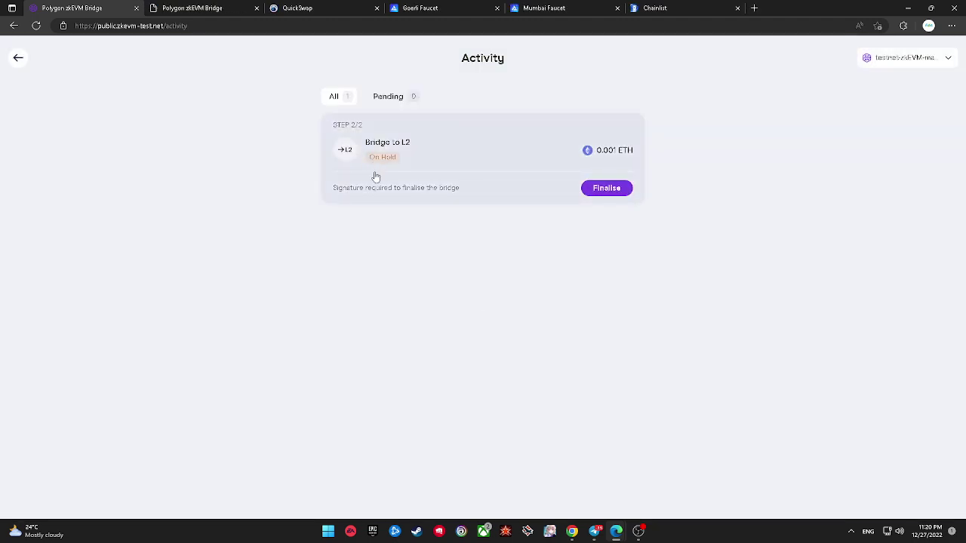
left_click(609, 189)
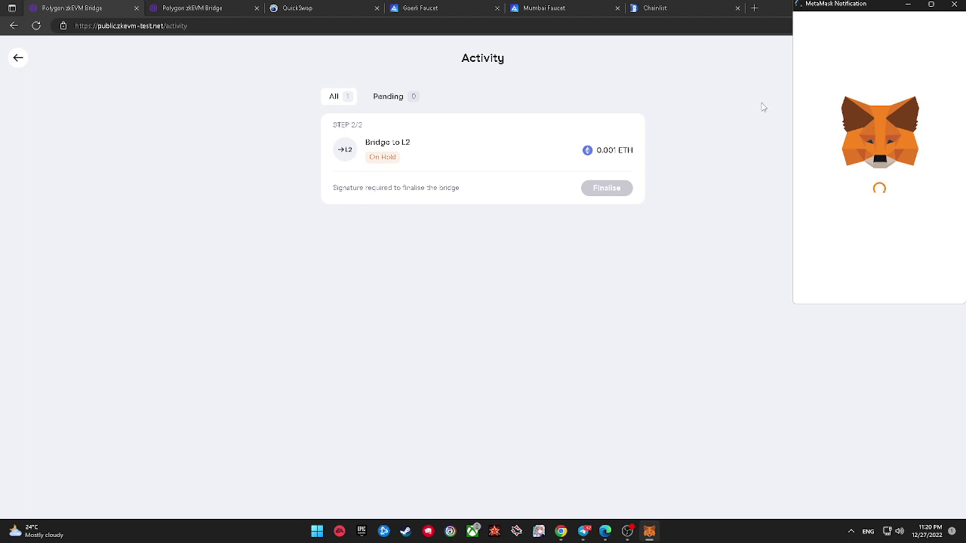
Step: Review the finalise transaction's DATA and HEX details in MetaMask, then confirm it
scroll(888, 239, "down", 5)
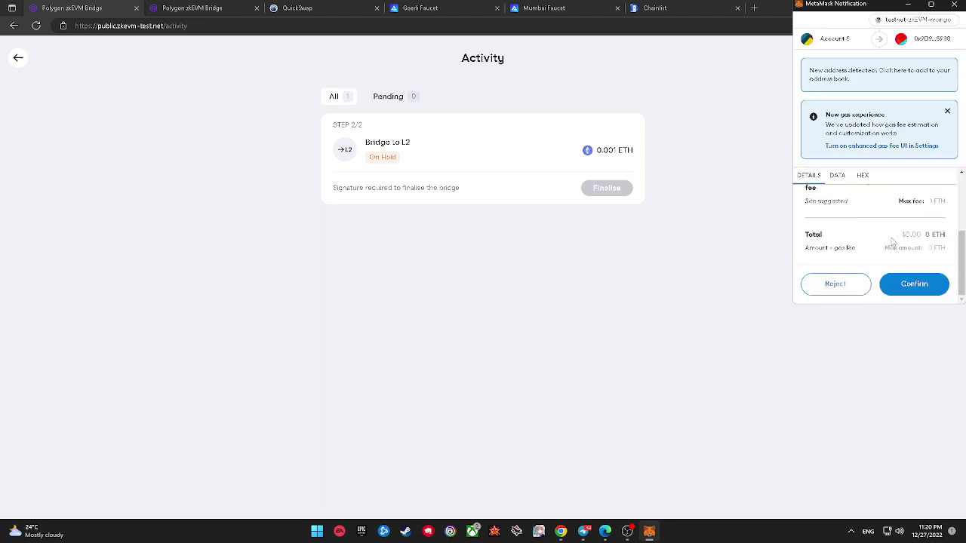
scroll(888, 239, "up", 2)
left_click(837, 216)
scroll(875, 230, "down", 2)
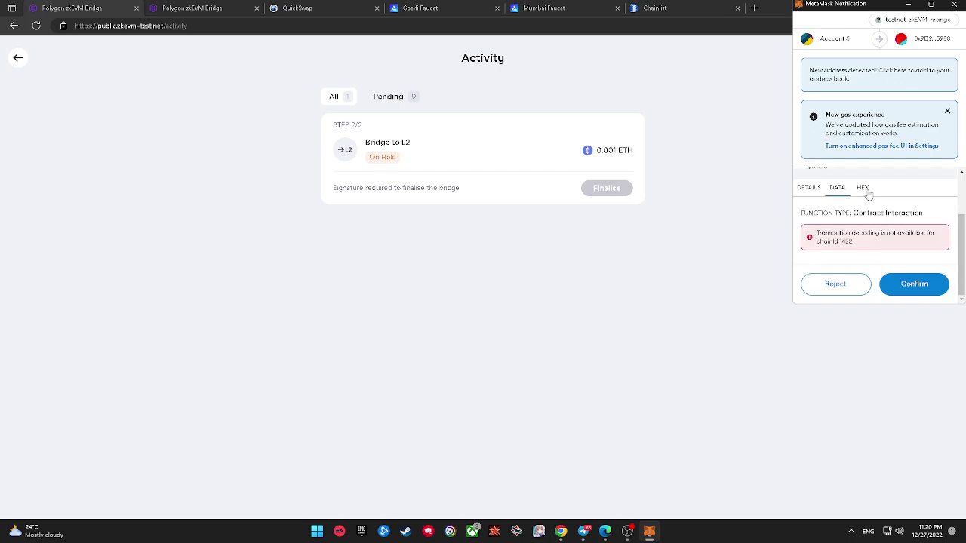
left_click(862, 188)
scroll(883, 234, "down", 4)
scroll(884, 236, "down", 8)
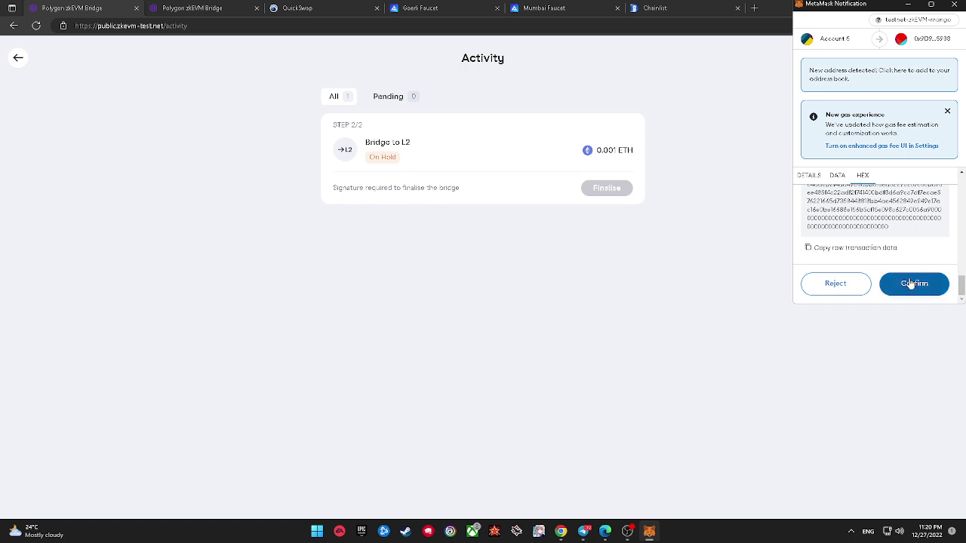
left_click(912, 282)
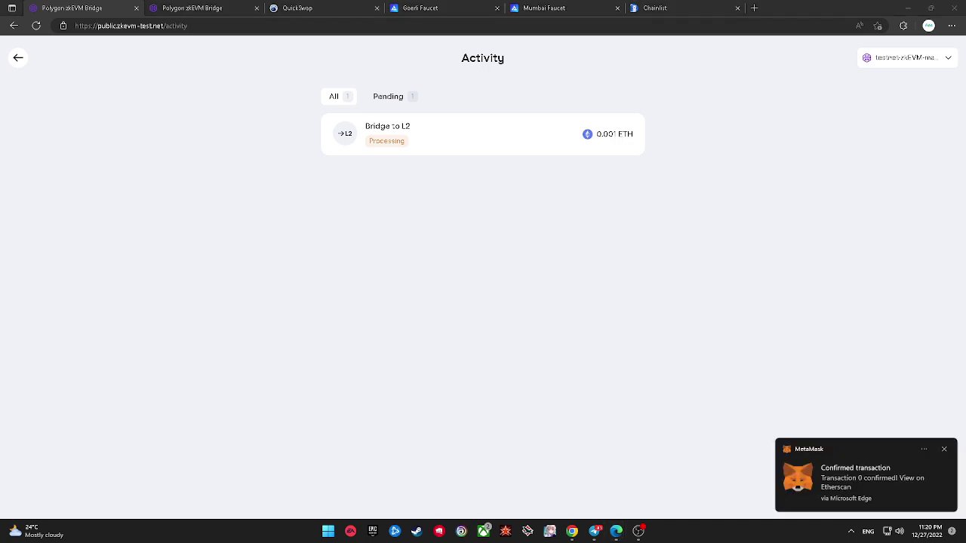
Step: Open the 0.001 ETH Bridge to L2 transfer's details and check its Completed status
left_click(393, 134)
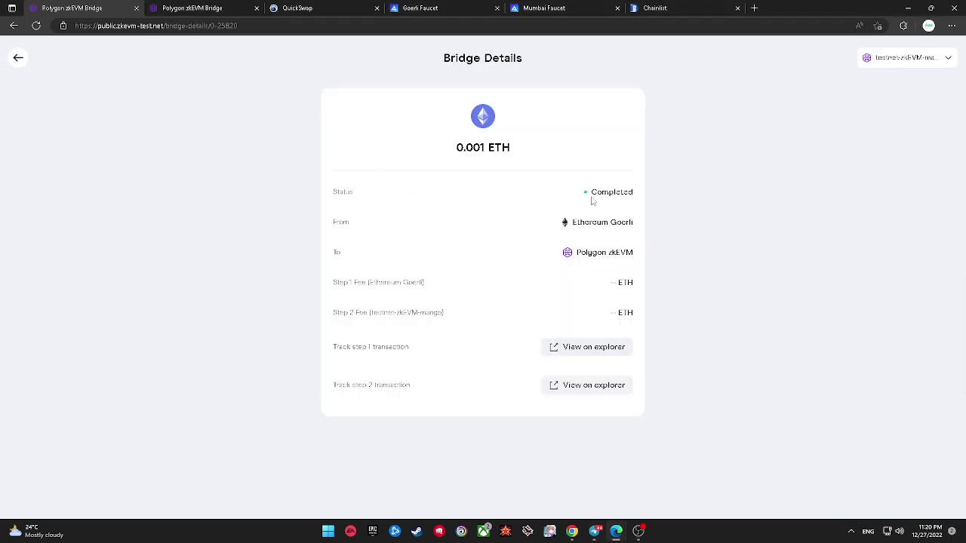
double_click(596, 198)
left_click(685, 274)
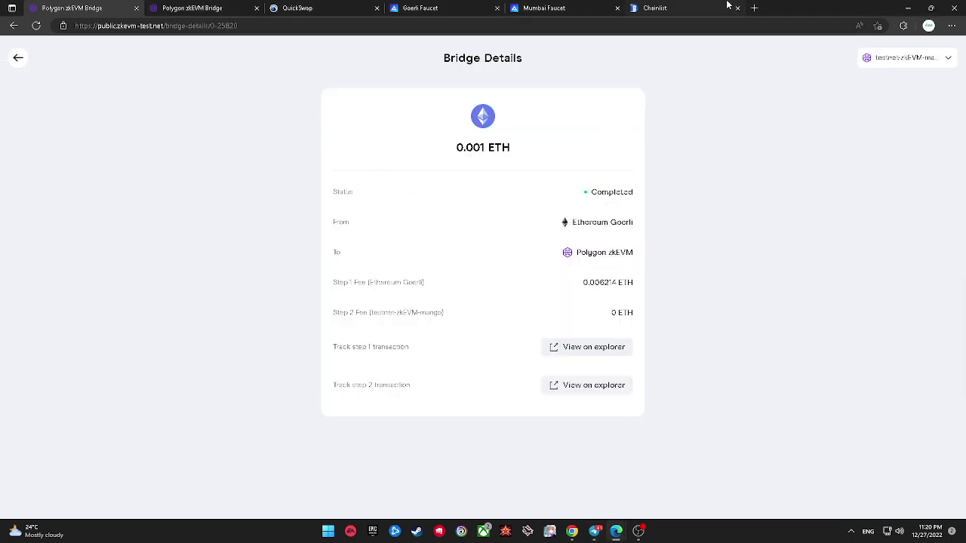
Step: Load the Polygon blog article 'Final Approach: Last Testnet' in a new tab from the copied link
key("ctrl+t")
right_click(578, 25)
left_click(626, 151)
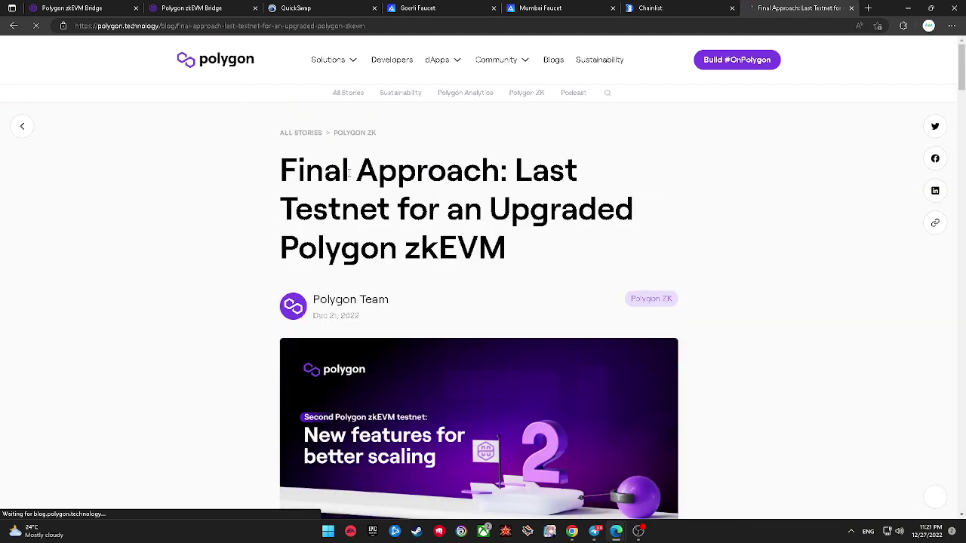
Step: Scroll the 'Final Approach: Last Testnet' article to the notes giving ChainID 1422 and the bridge URL
scroll(350, 174, "down", 7)
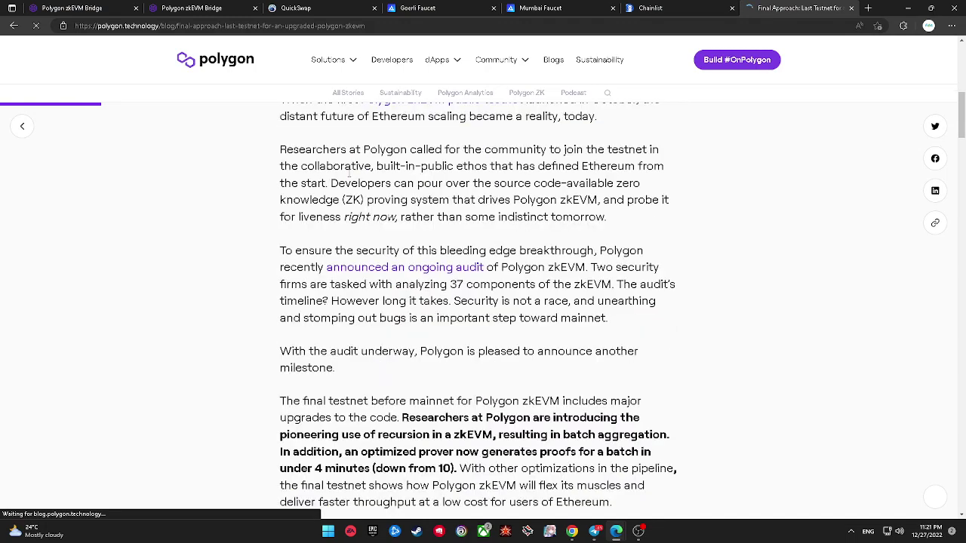
scroll(350, 173, "down", 7)
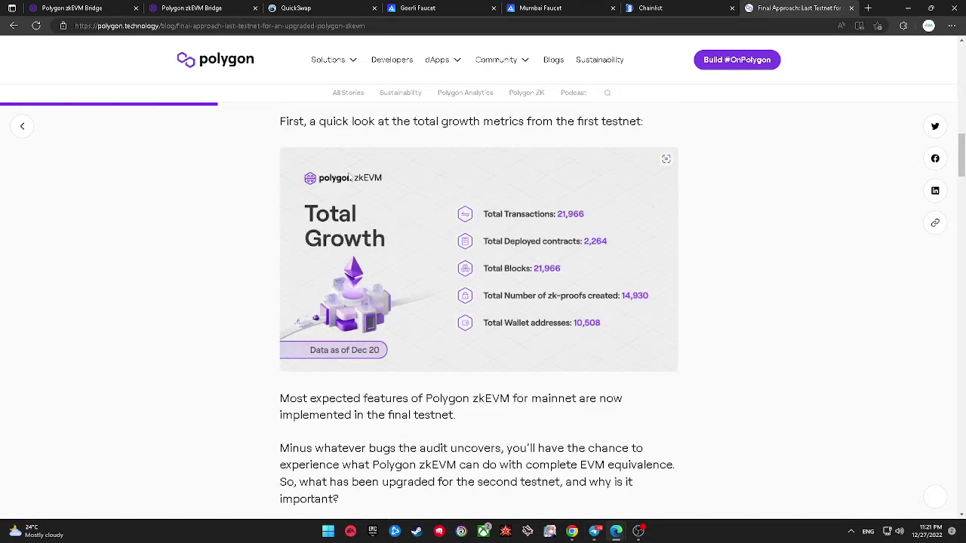
scroll(349, 176, "down", 8)
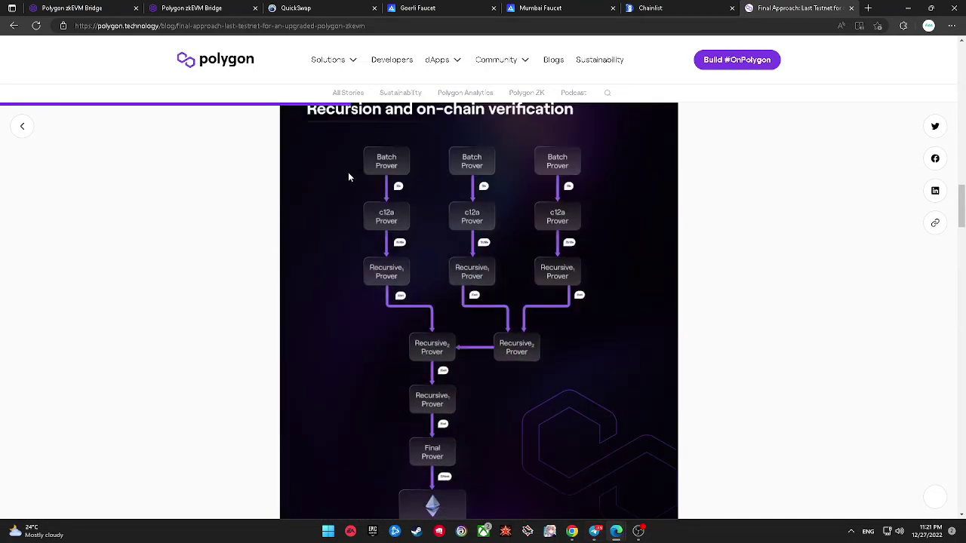
scroll(349, 176, "down", 8)
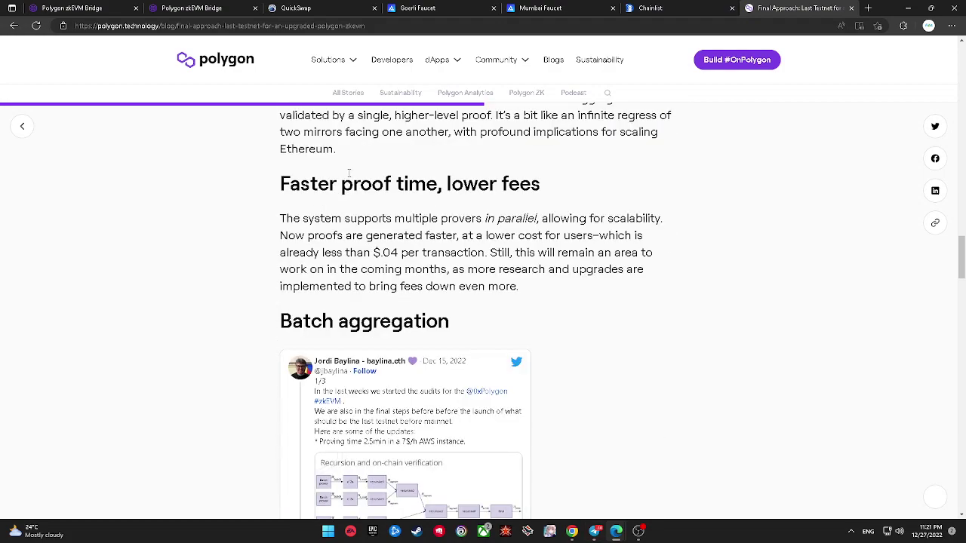
scroll(348, 174, "down", 2)
scroll(349, 173, "down", 3)
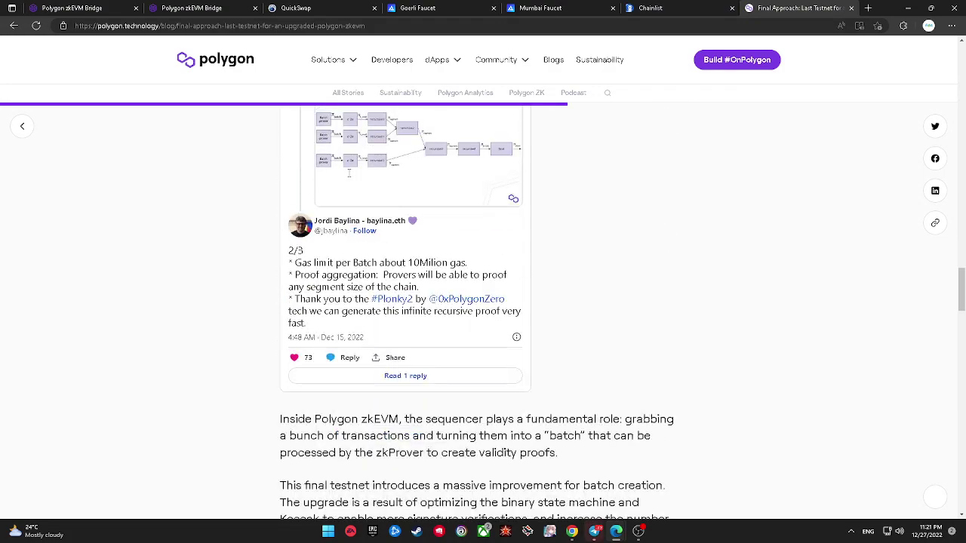
scroll(349, 172, "down", 9)
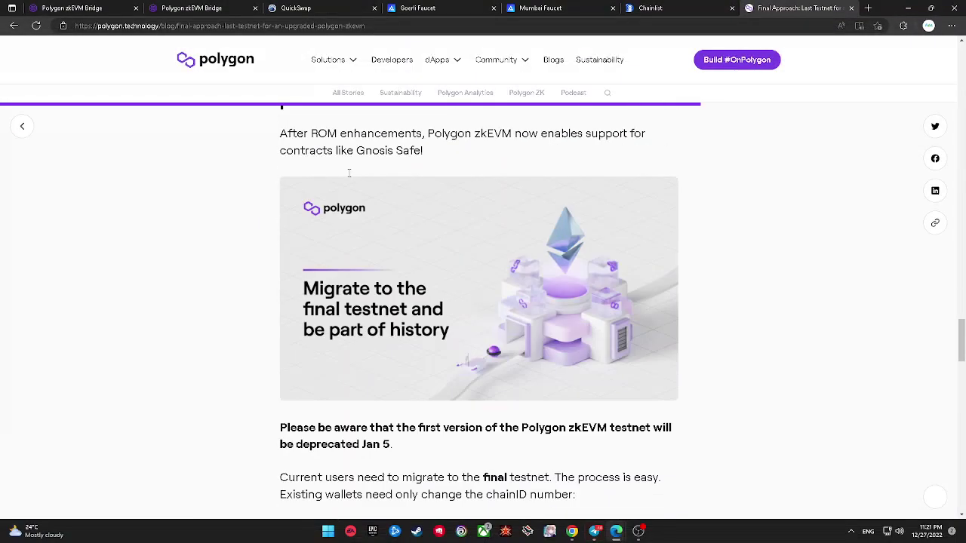
scroll(348, 173, "down", 5)
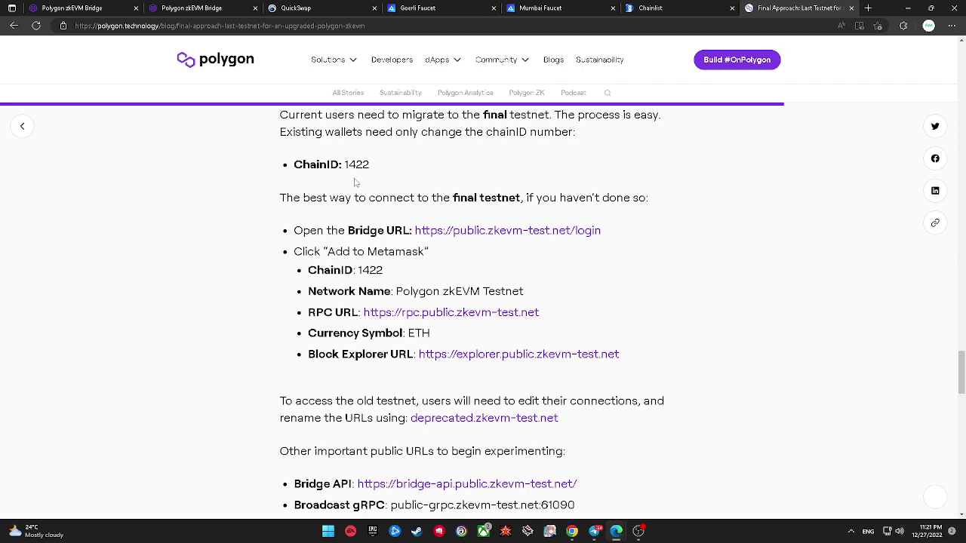
scroll(355, 182, "down", 7)
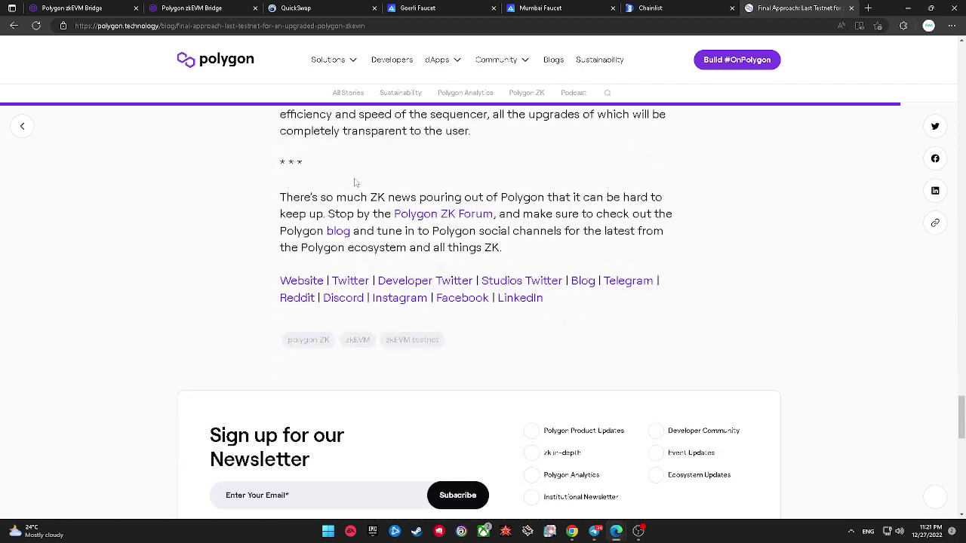
scroll(356, 182, "up", 8)
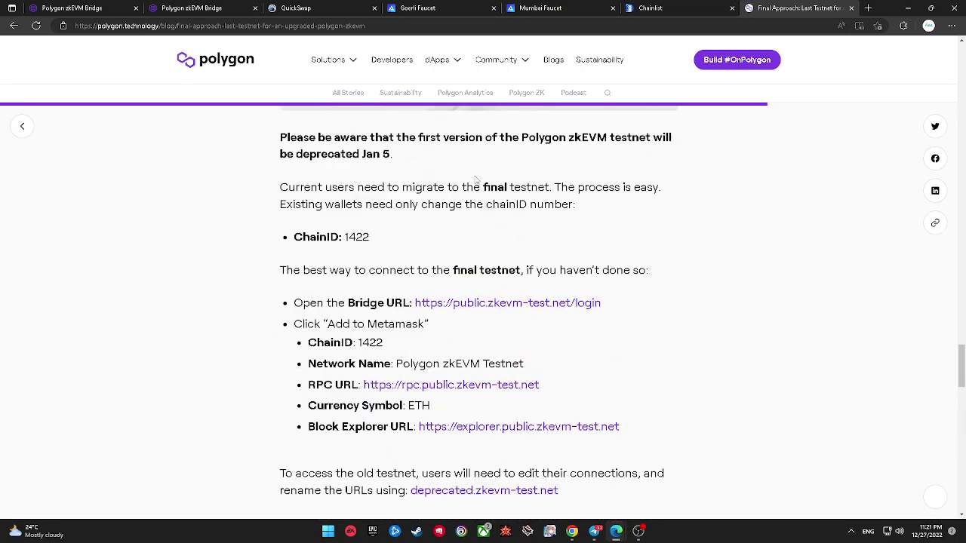
left_click(903, 26)
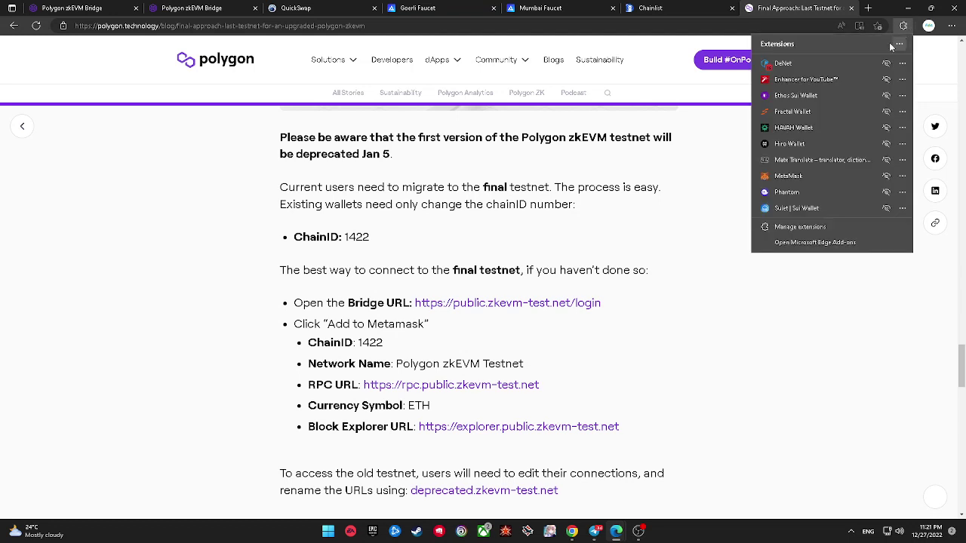
left_click(819, 176)
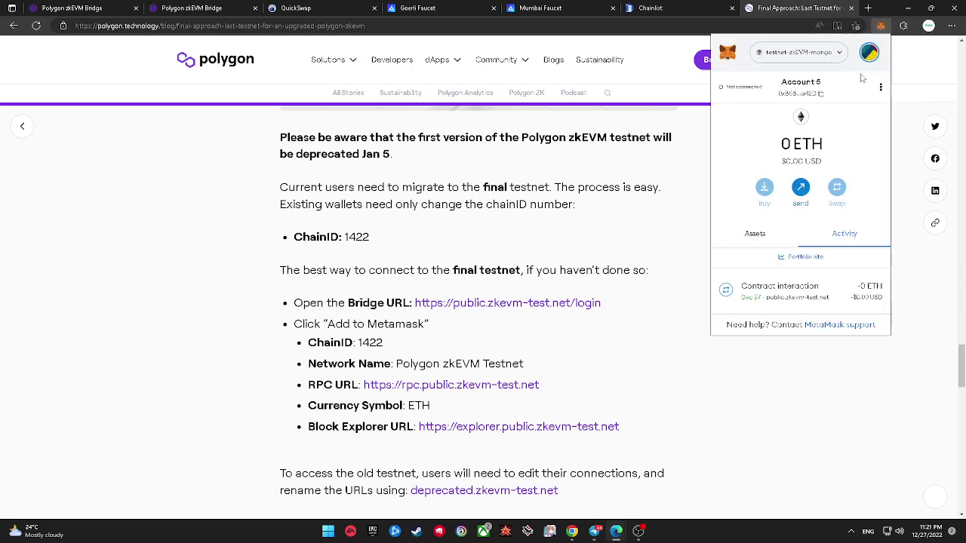
left_click(755, 235)
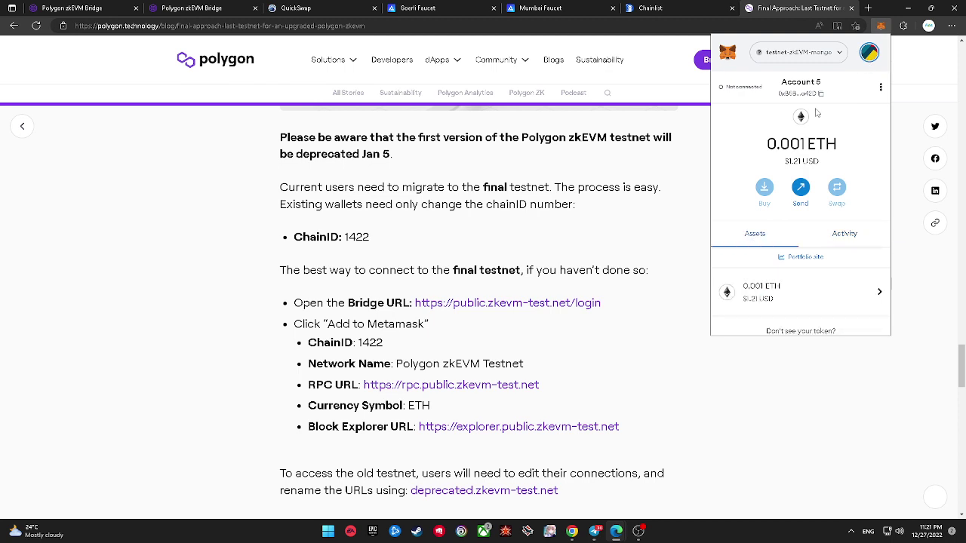
left_click(824, 58)
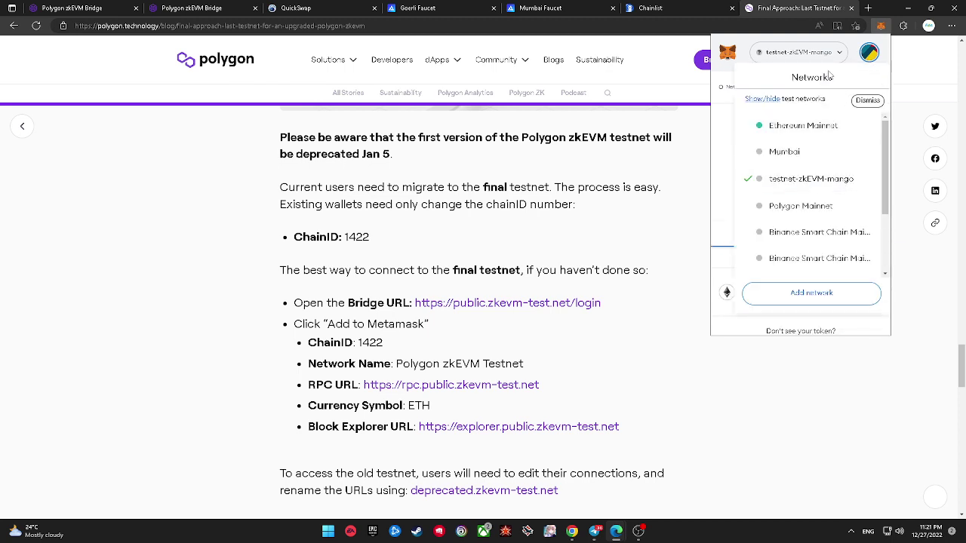
left_click(818, 57)
left_click(870, 52)
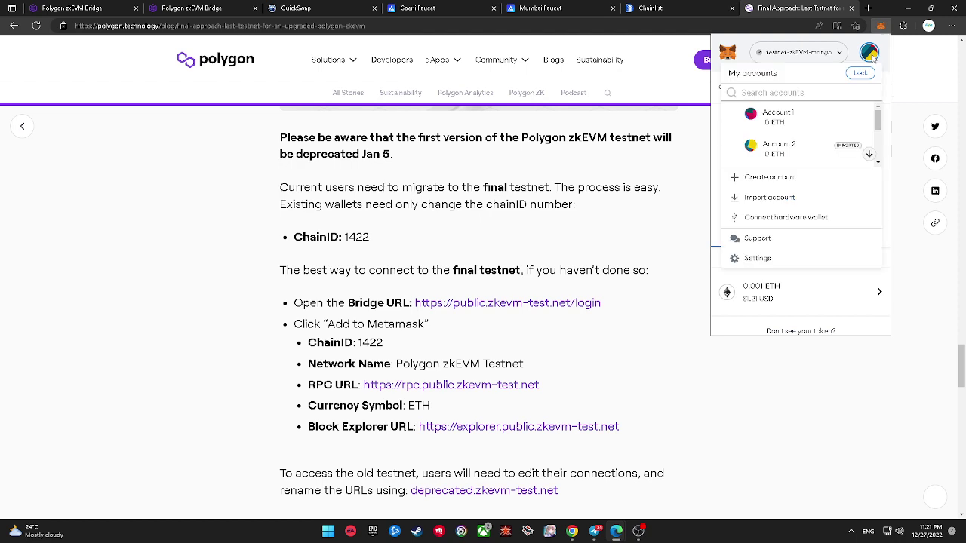
left_click(869, 52)
left_click(880, 86)
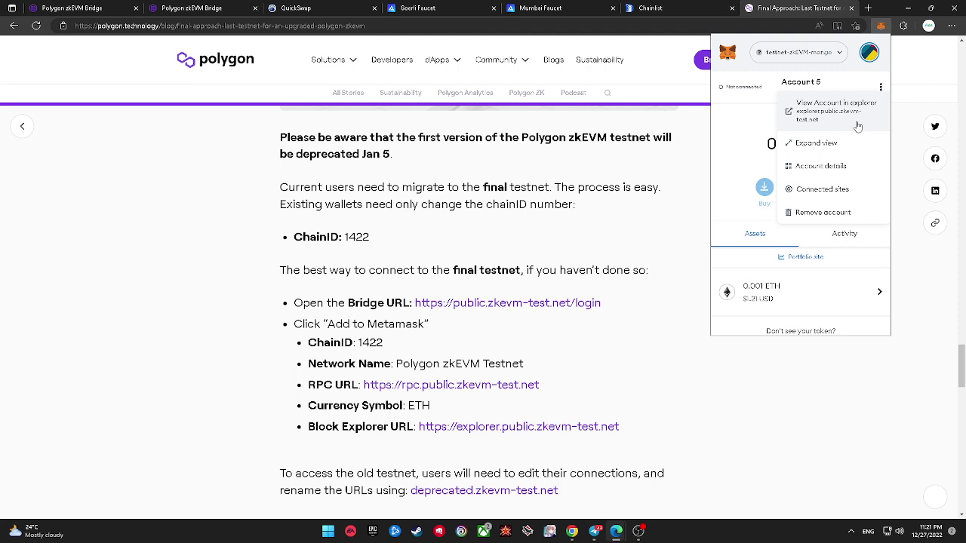
left_click(755, 121)
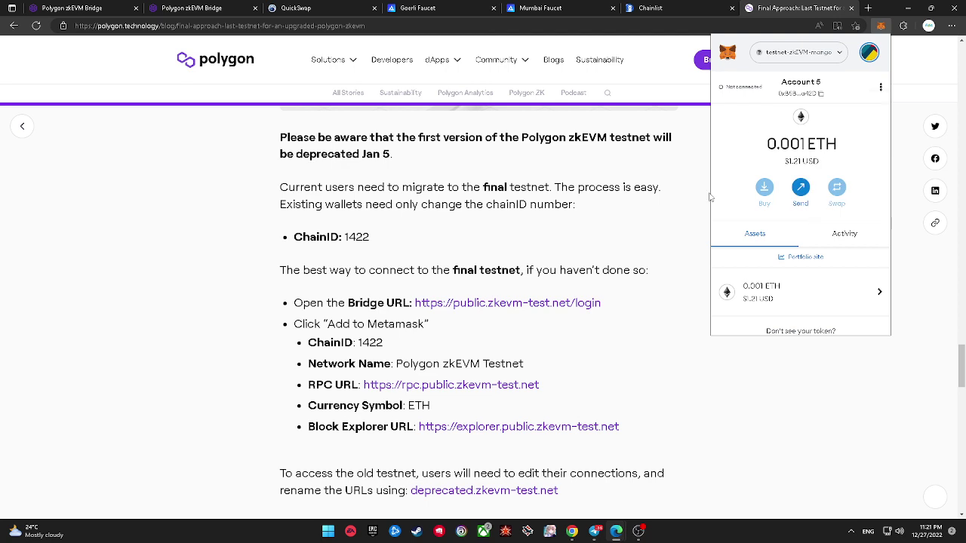
left_click(880, 88)
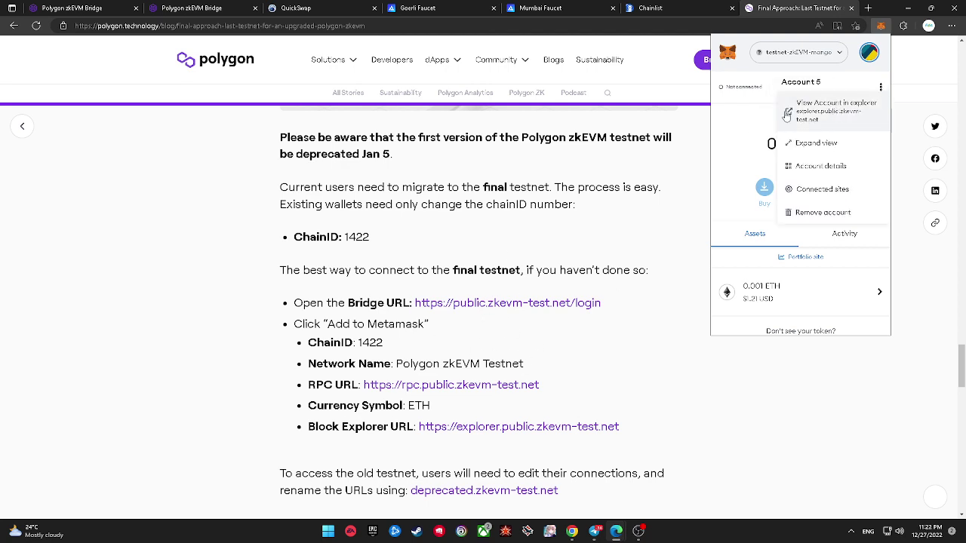
left_click(747, 122)
left_click(653, 208)
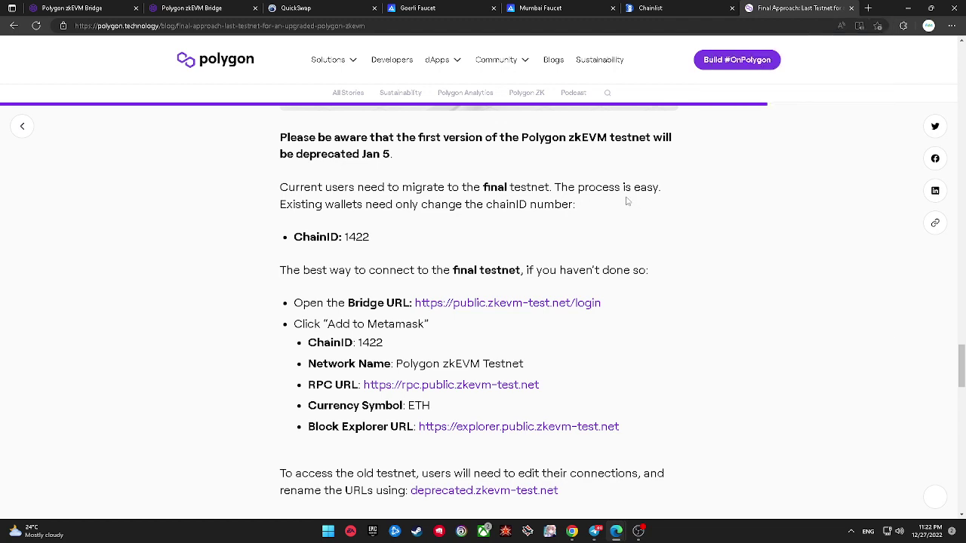
Step: From the bridge Activity page, switch the connected network to Ethereum Goerli
left_click(115, 6)
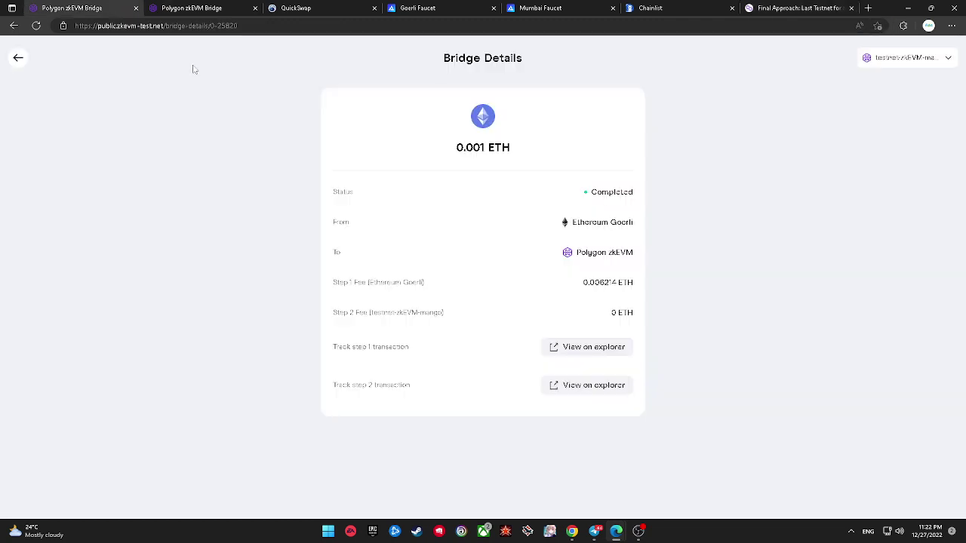
left_click(18, 59)
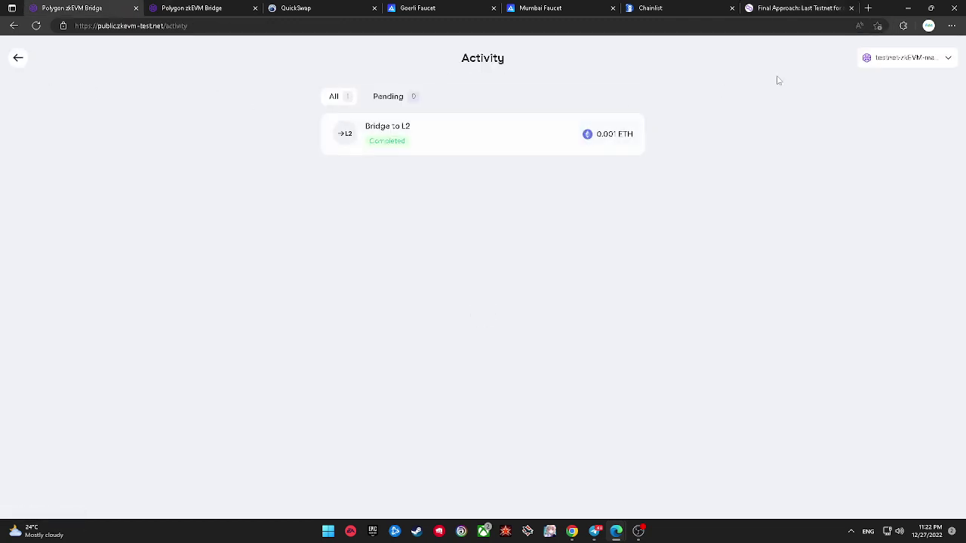
left_click(891, 61)
left_click(467, 271)
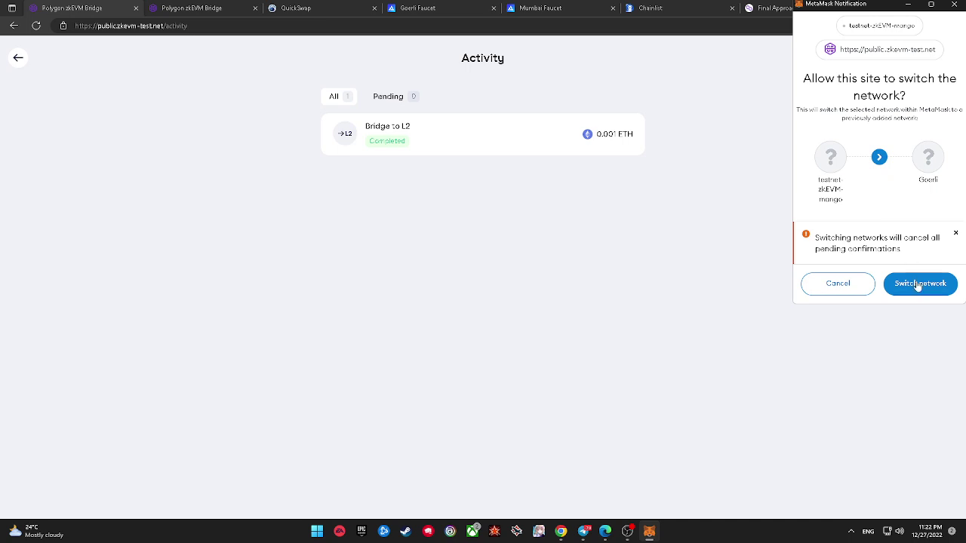
left_click(919, 283)
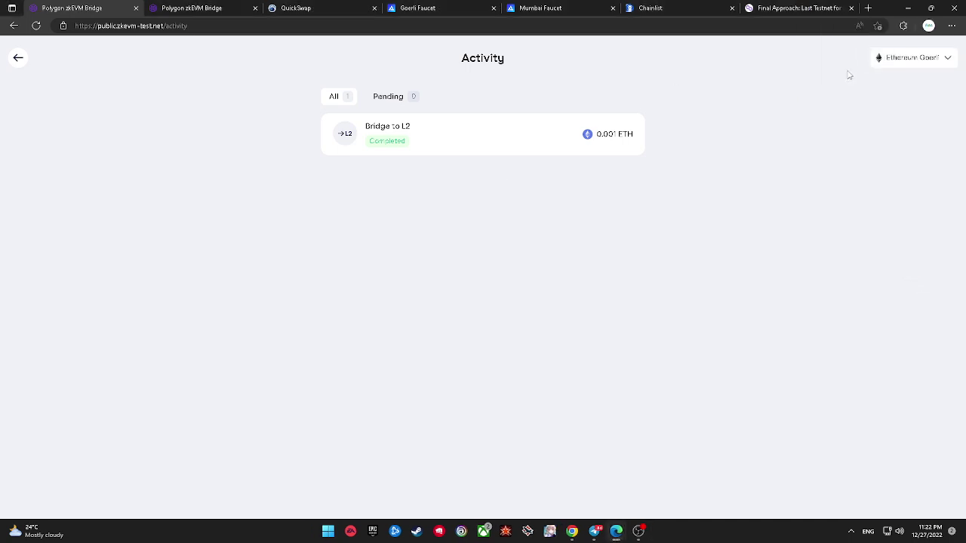
Step: Check in MetaMask that the wallet holds 4.4312 GoerliETH
left_click(903, 26)
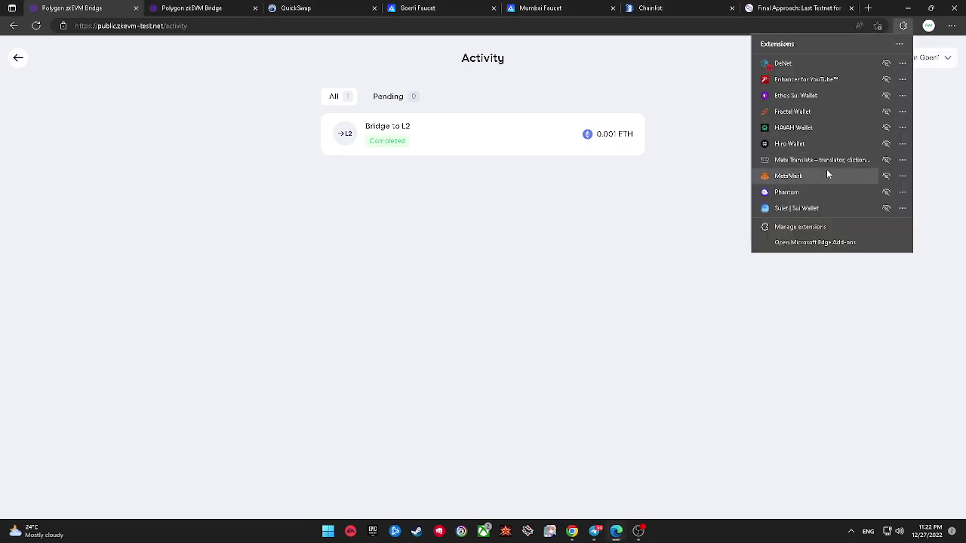
left_click(828, 175)
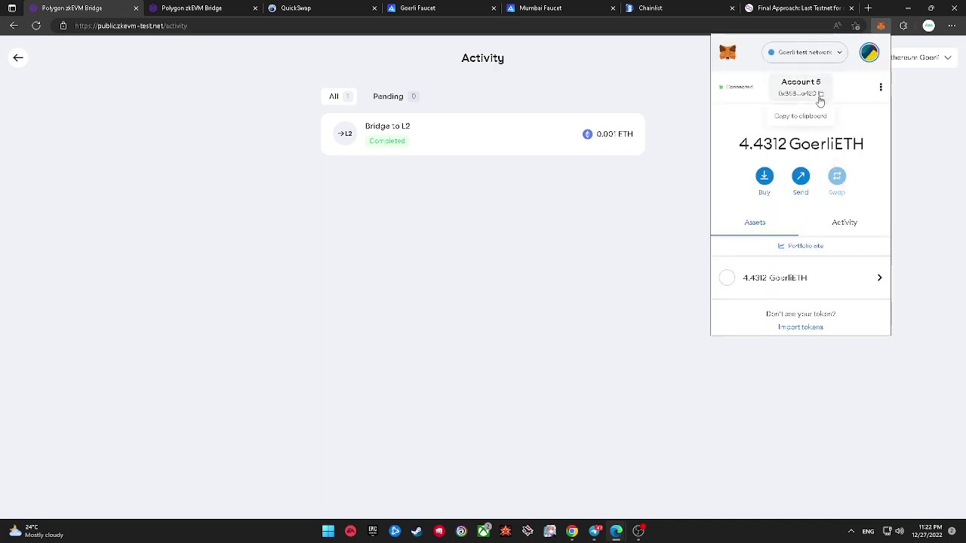
left_click(694, 130)
Step: Request 0.2 Goerli ETH from the Goerli Faucet for the pasted wallet address
left_click(370, 6)
left_click(408, 8)
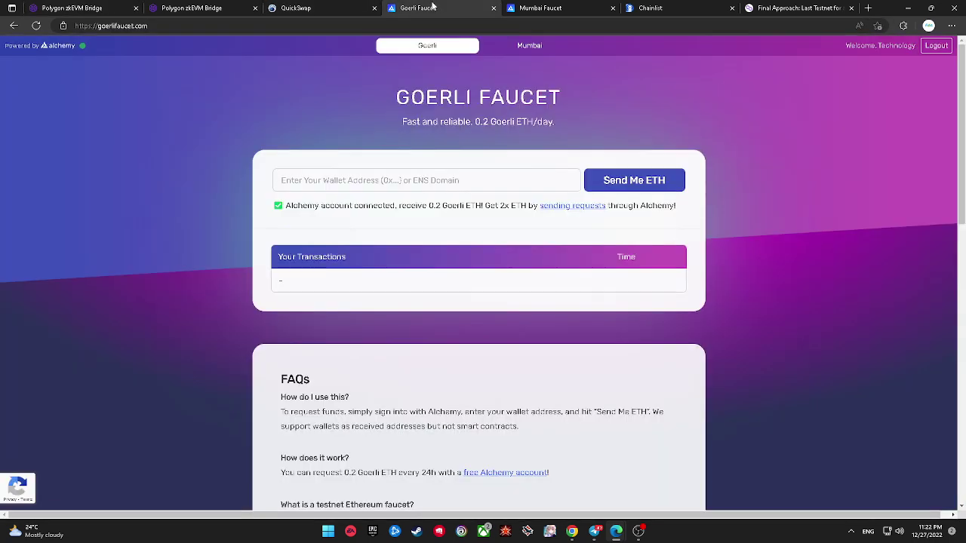
left_click_drag(412, 98, 545, 100)
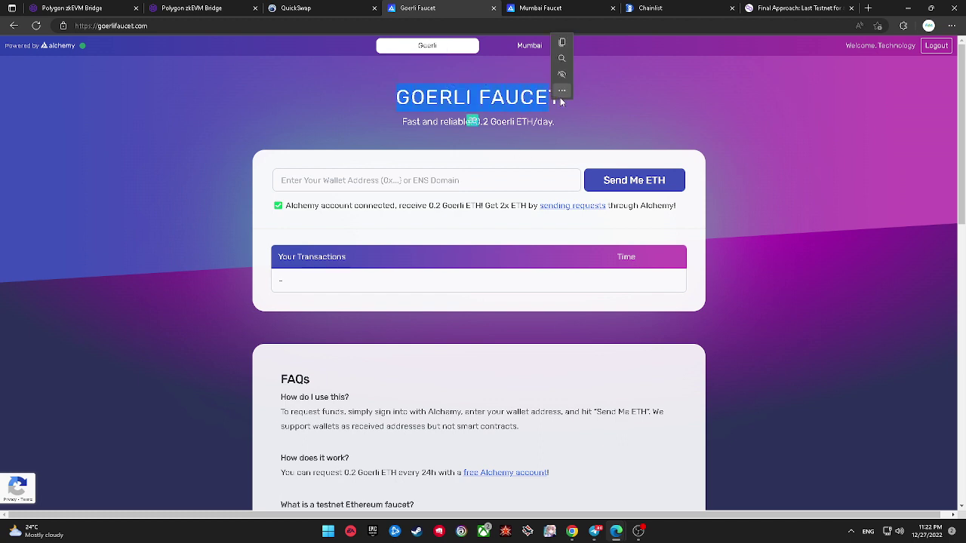
right_click(543, 98)
left_click(492, 101)
left_click(453, 175)
right_click(452, 174)
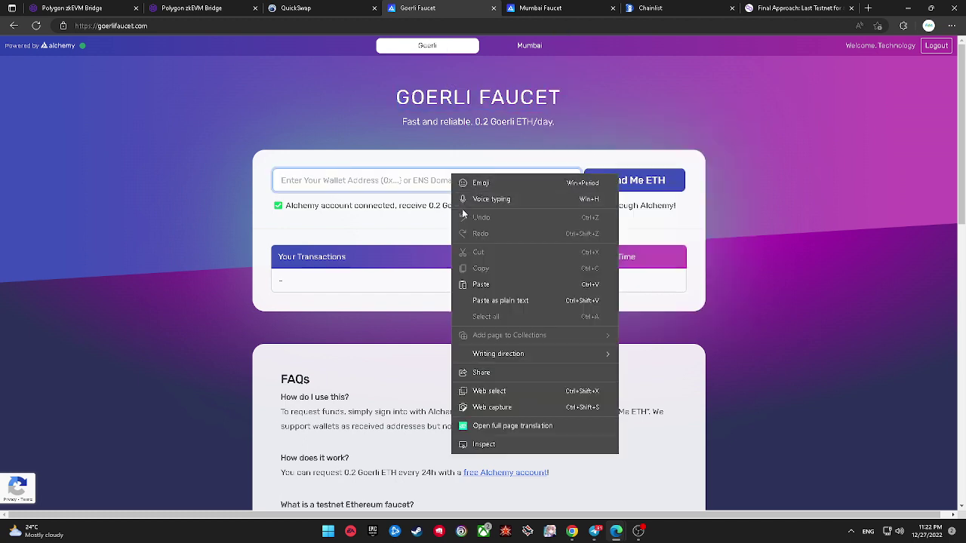
left_click(481, 285)
left_click(616, 183)
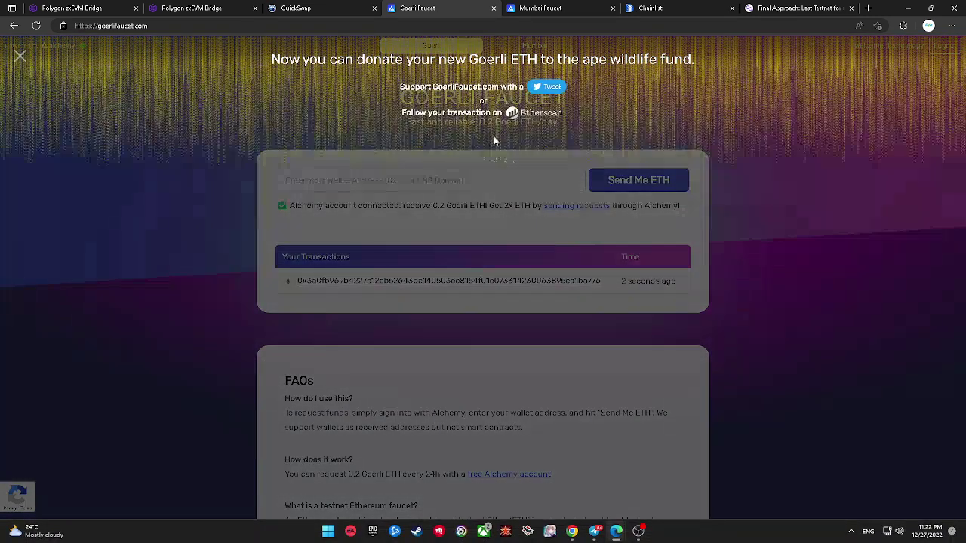
left_click(117, 6)
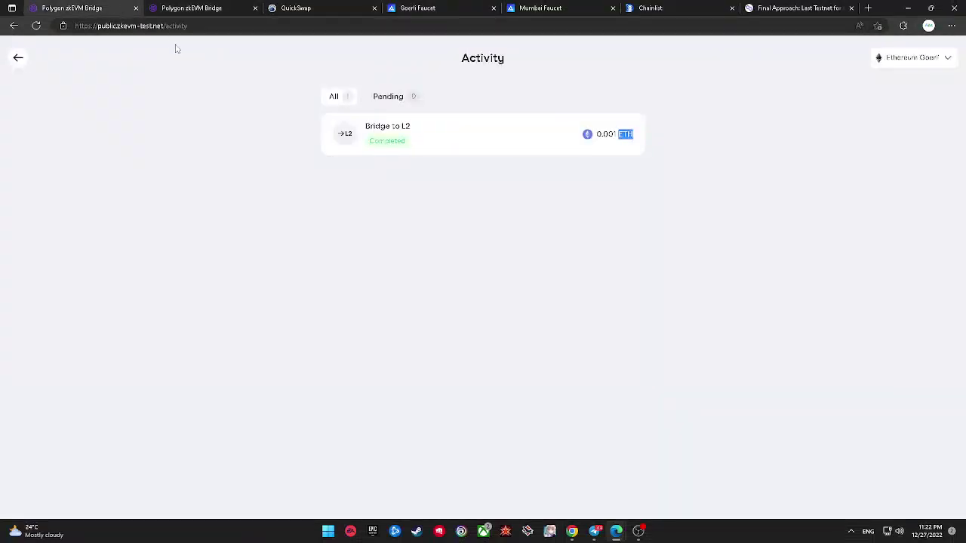
Step: Reload Activity, dismiss the welcome notice, and confirm MetaMask now shows 4.6312 GoerliETH
left_click(36, 27)
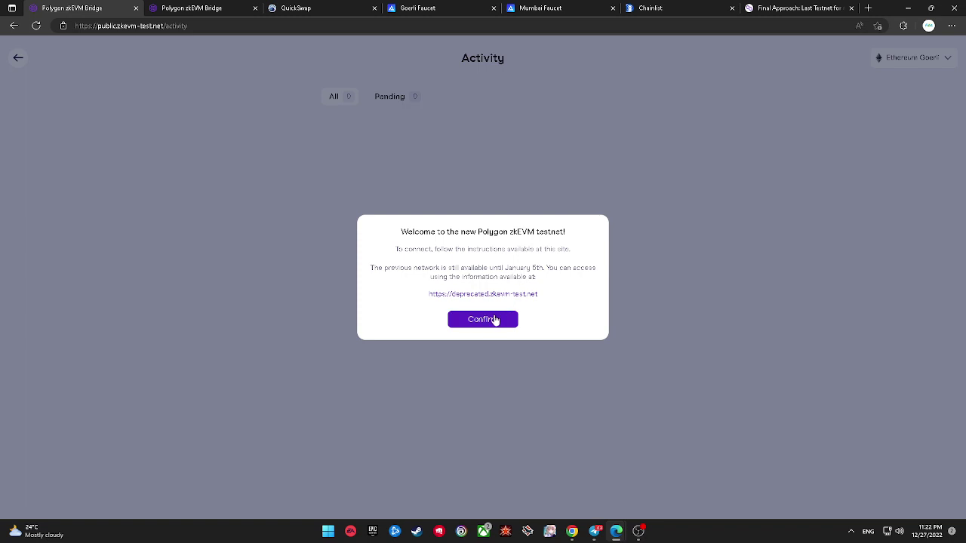
left_click(483, 319)
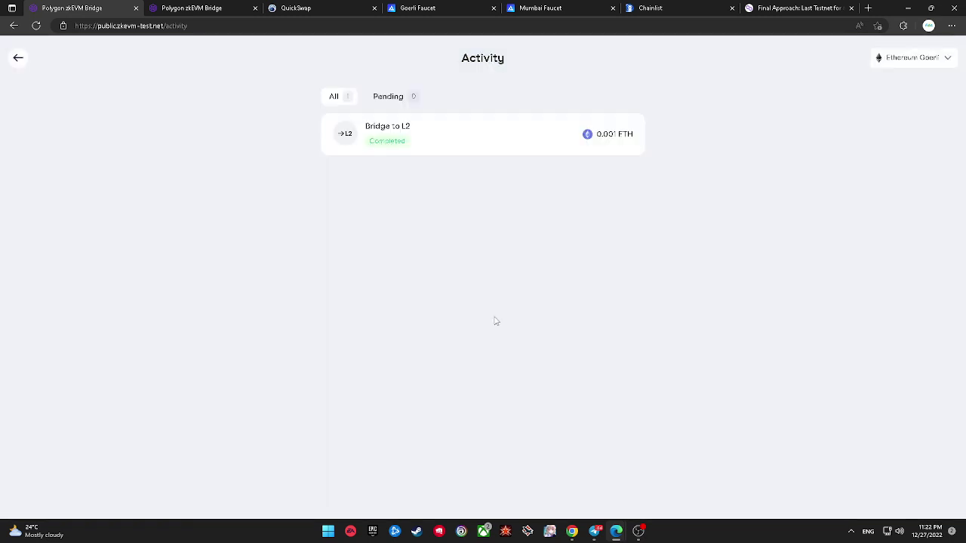
left_click(903, 26)
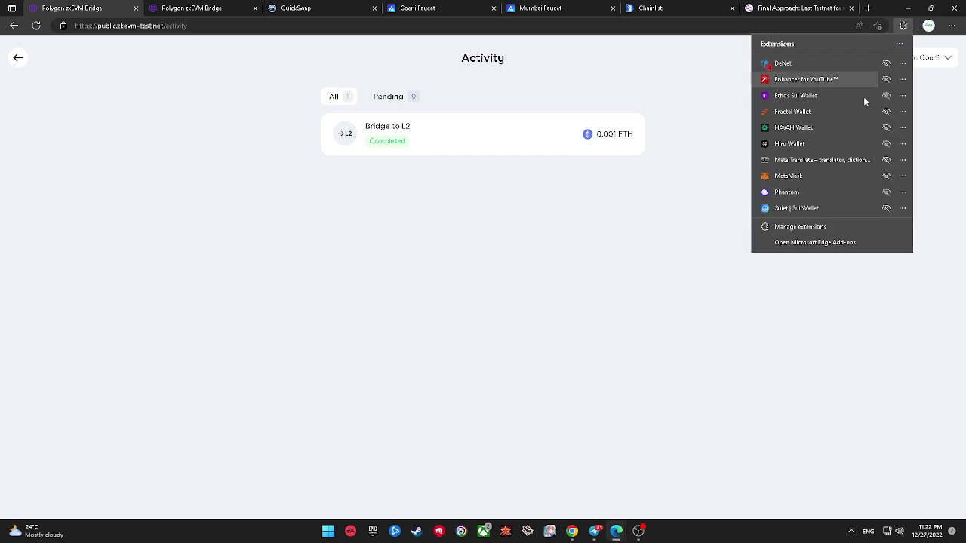
left_click(821, 176)
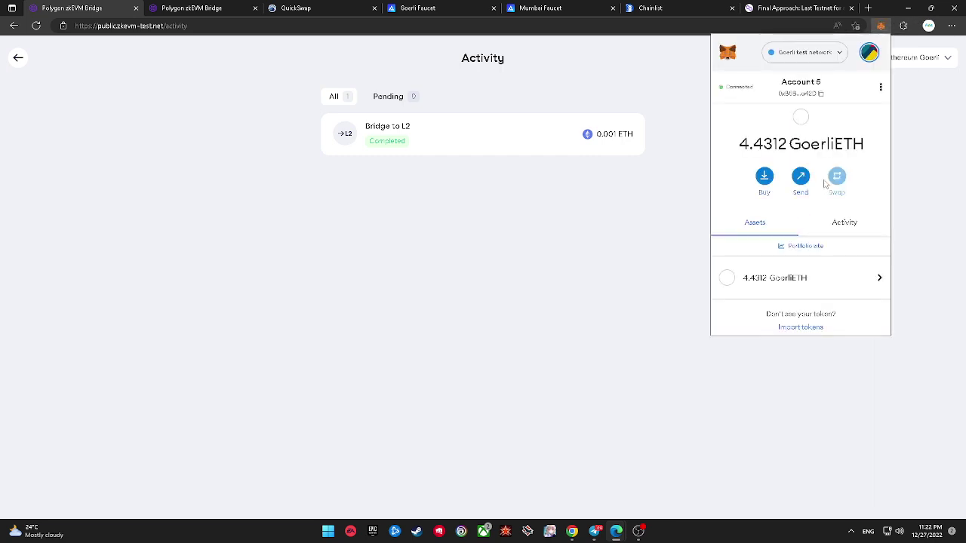
left_click(813, 220)
left_click(775, 236)
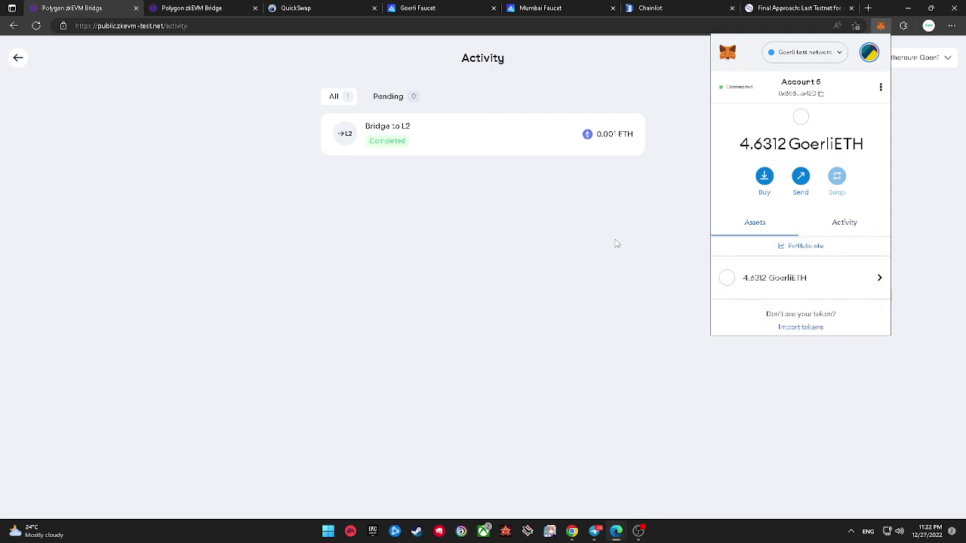
left_click(615, 242)
double_click(28, 51)
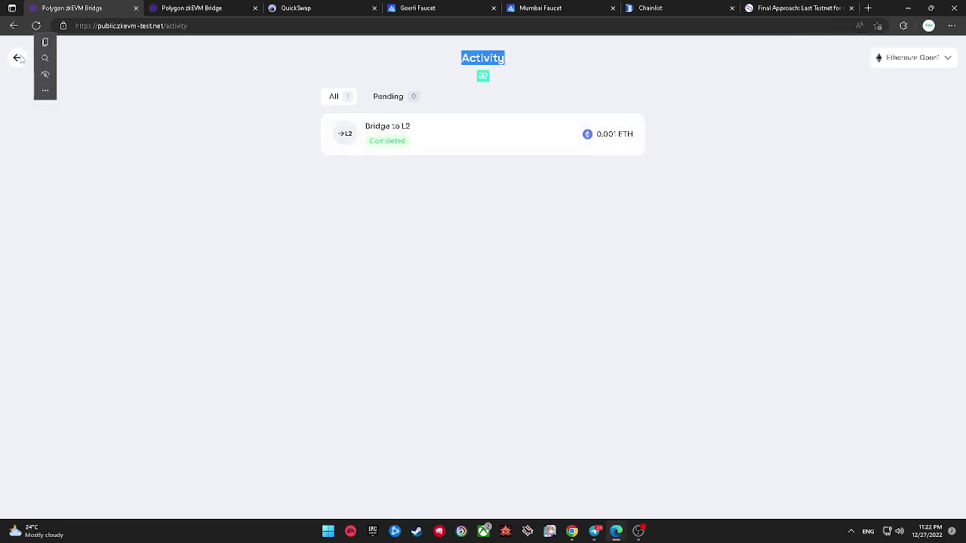
left_click(18, 58)
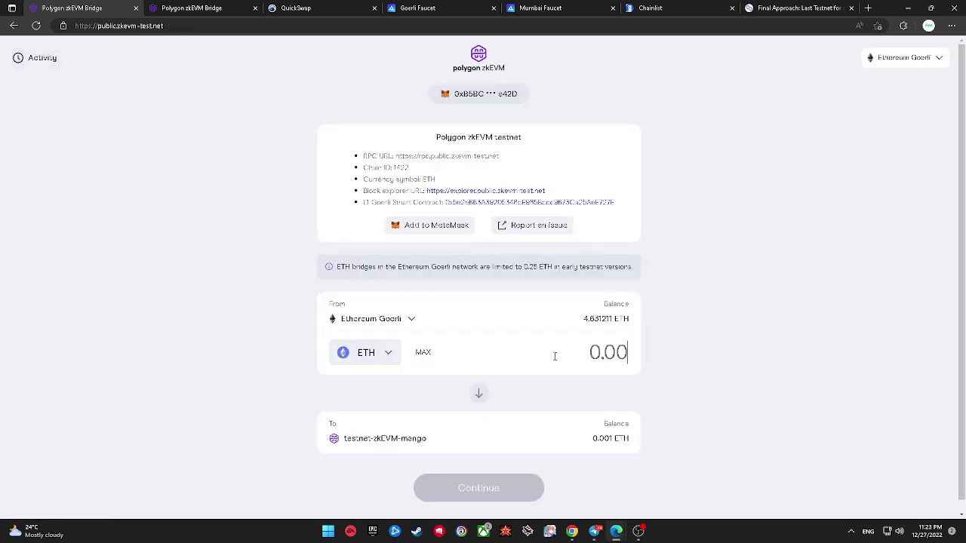
left_click(391, 318)
left_click(333, 323)
left_click(333, 321)
left_click(391, 379)
left_click(349, 355)
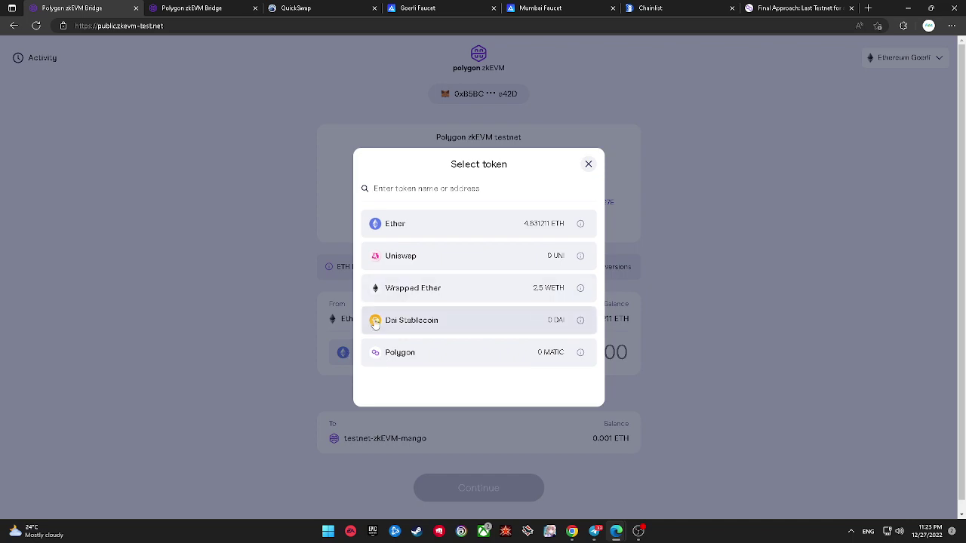
left_click(314, 366)
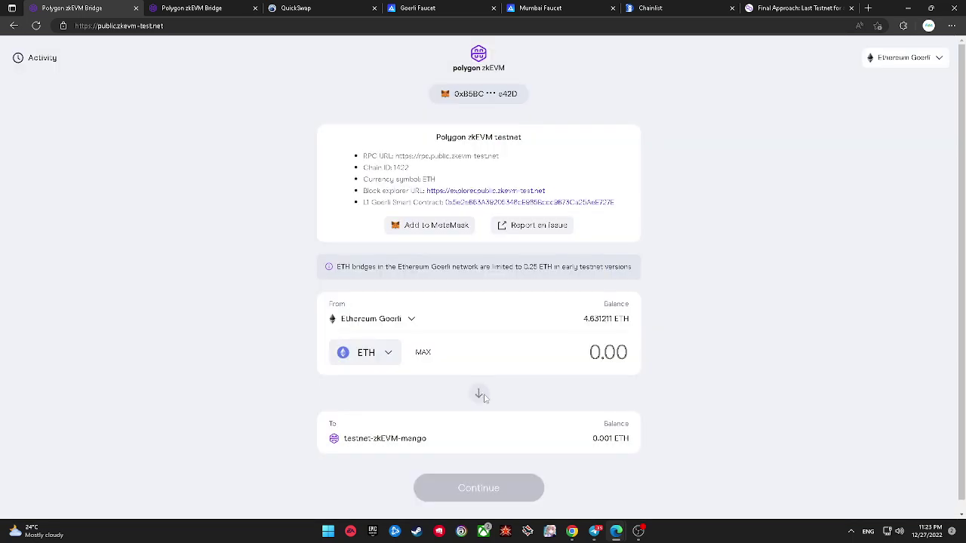
left_click(364, 348)
left_click(328, 302)
double_click(356, 320)
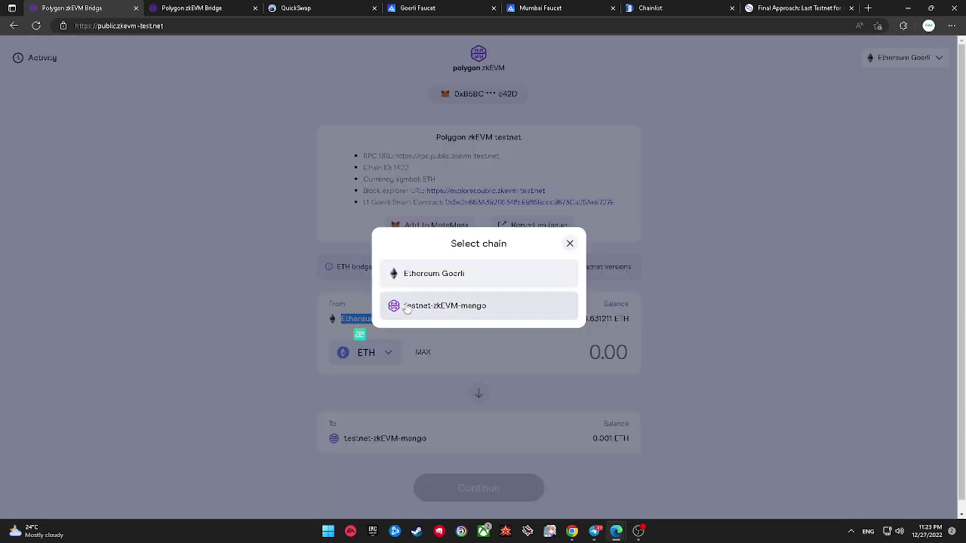
left_click(407, 306)
left_click(374, 353)
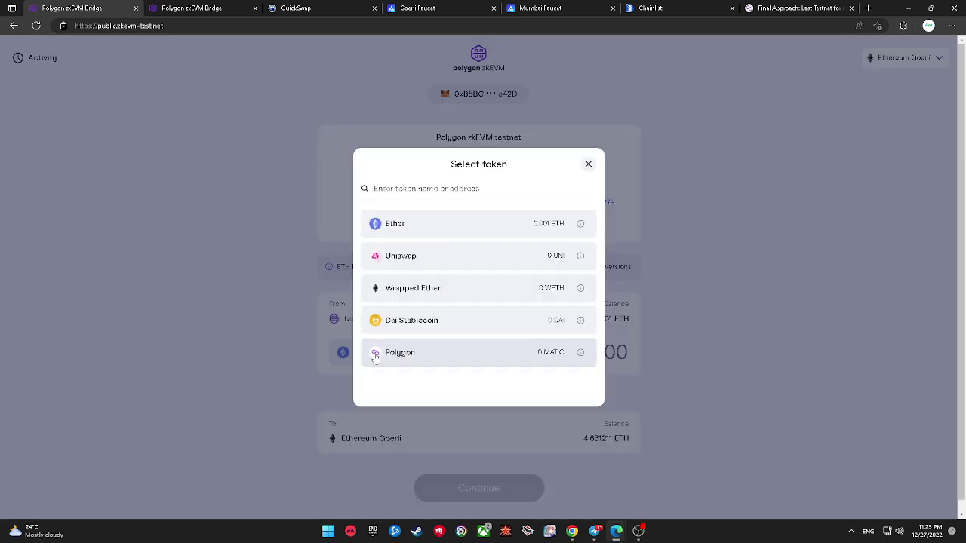
left_click(326, 368)
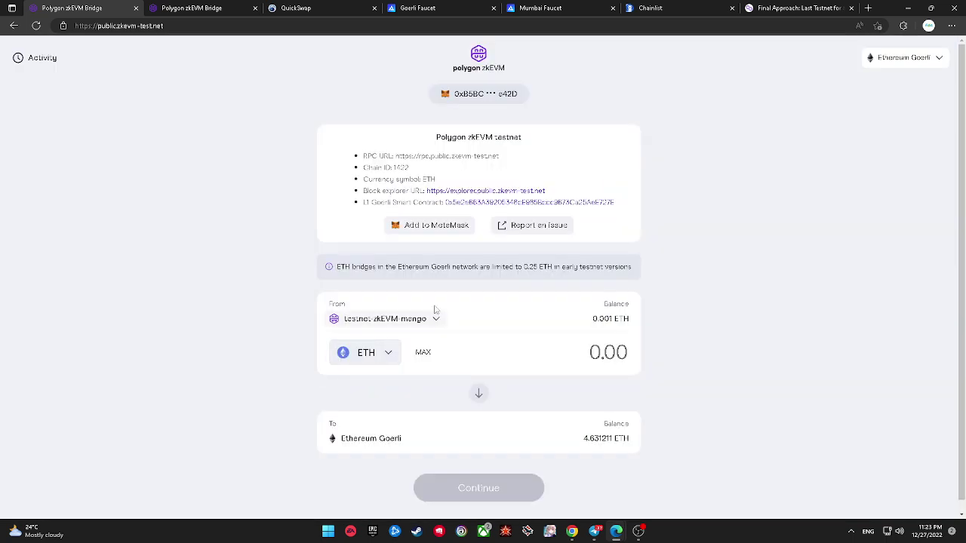
left_click(441, 314)
left_click(445, 288)
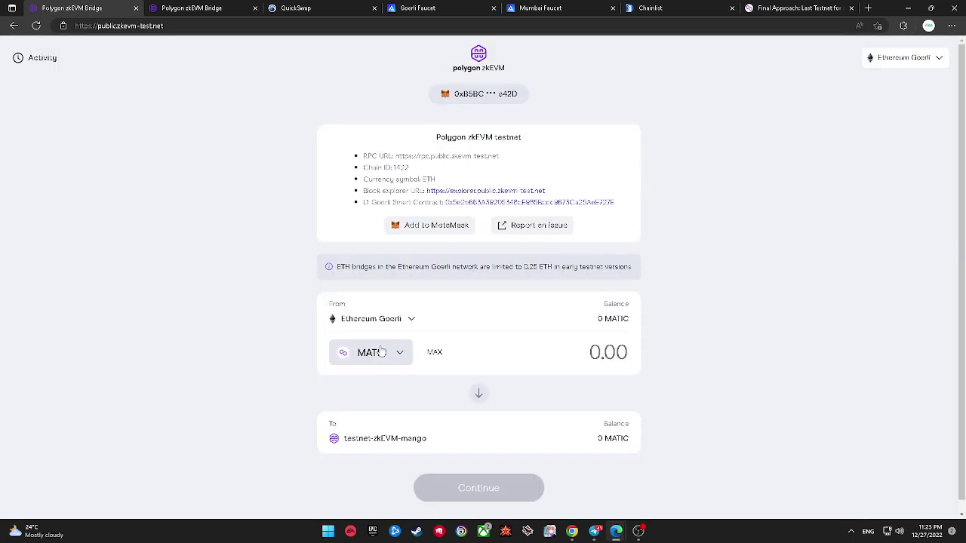
left_click(382, 349)
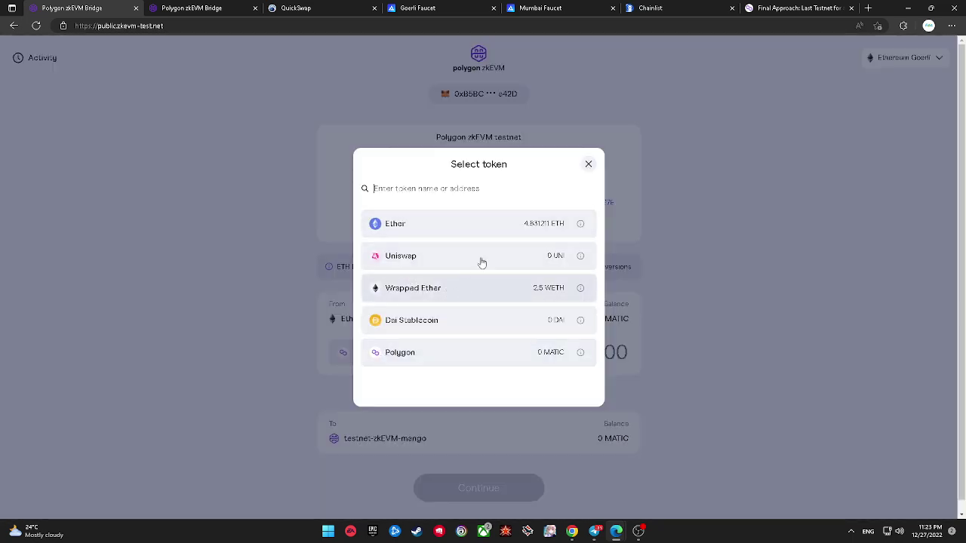
left_click(491, 226)
left_click(605, 344)
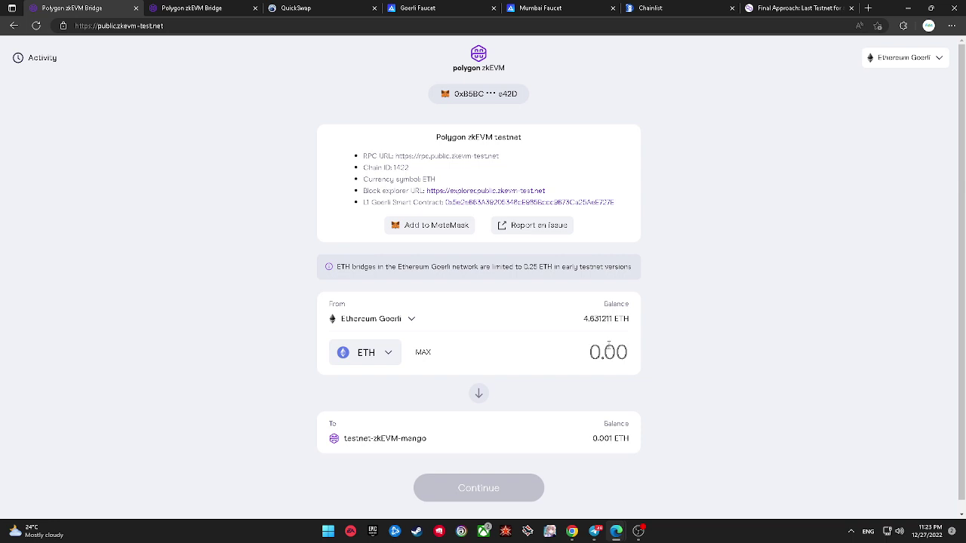
Step: Enter 0.0001 ETH and submit the Ethereum Goerli to testnet-zkEVM-mango bridge transfer
type("0.01")
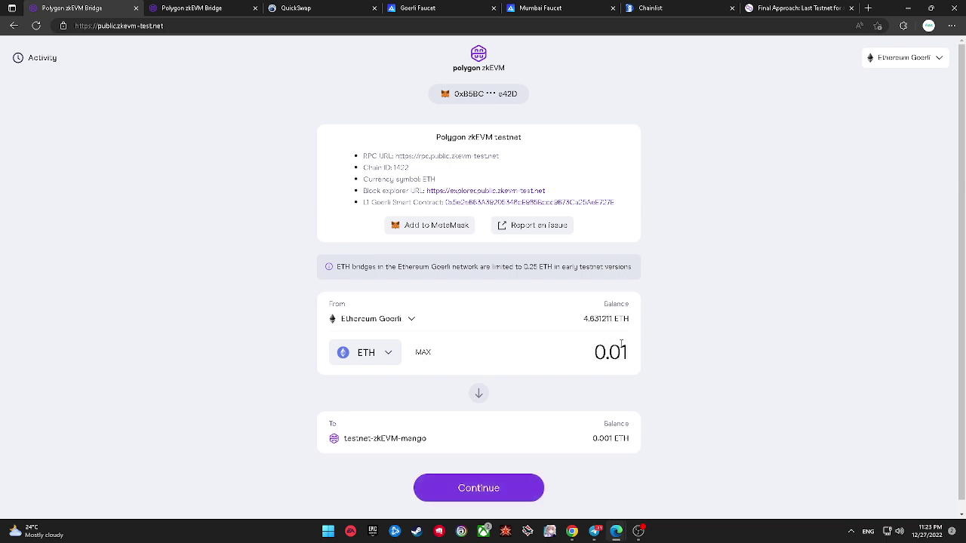
key("BackSpace")
type("001")
left_click(496, 489)
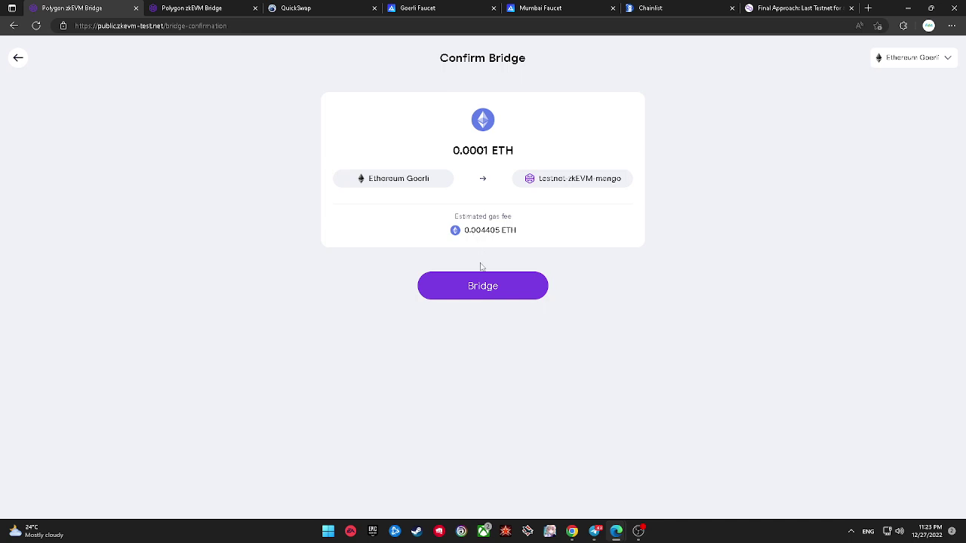
left_click(480, 278)
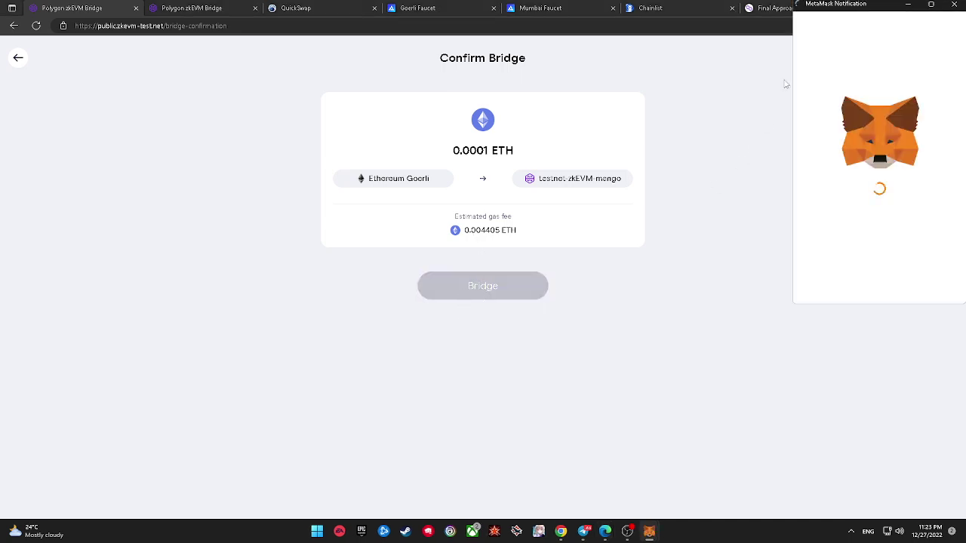
Step: Turn on MetaMask's Enable enhanced gas fee UI setting
left_click_drag(816, 11, 693, 67)
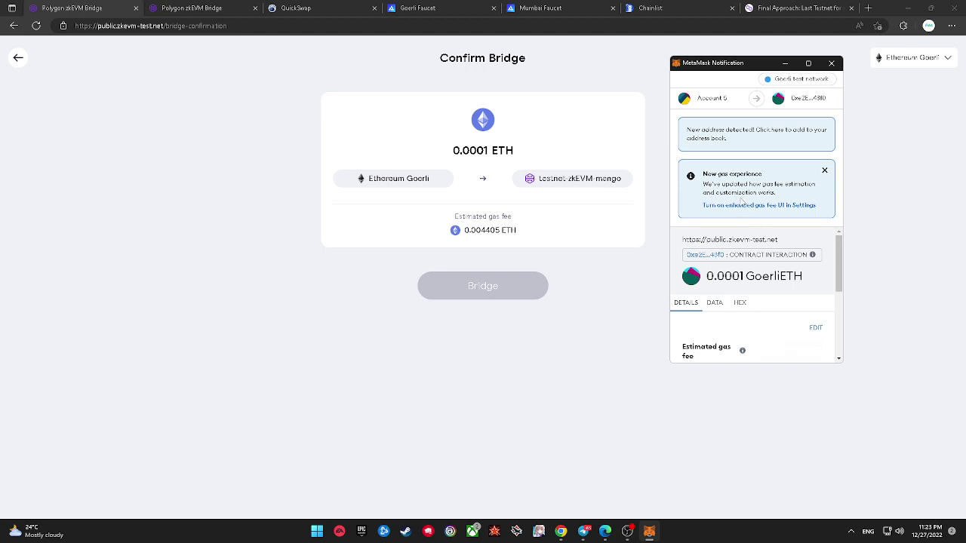
left_click(742, 205)
left_click(699, 210)
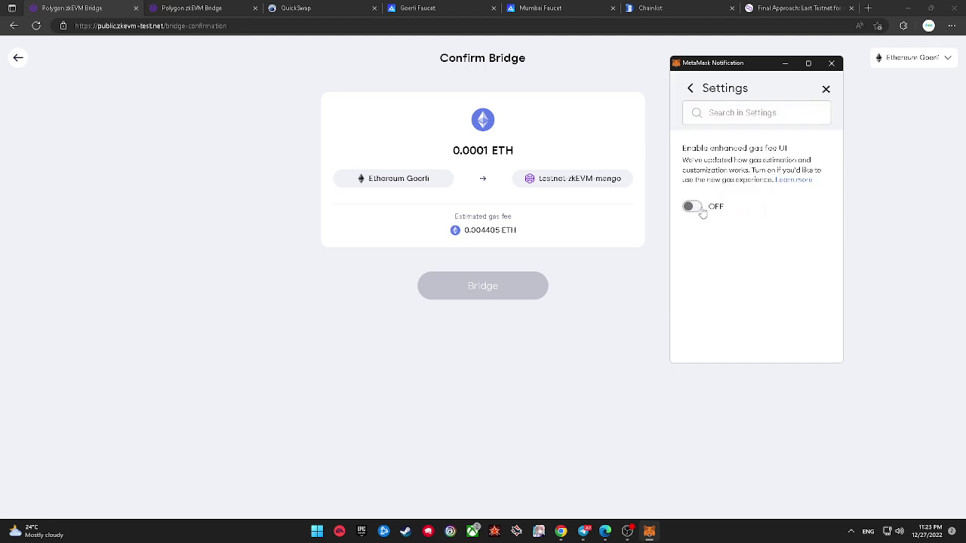
left_click(690, 91)
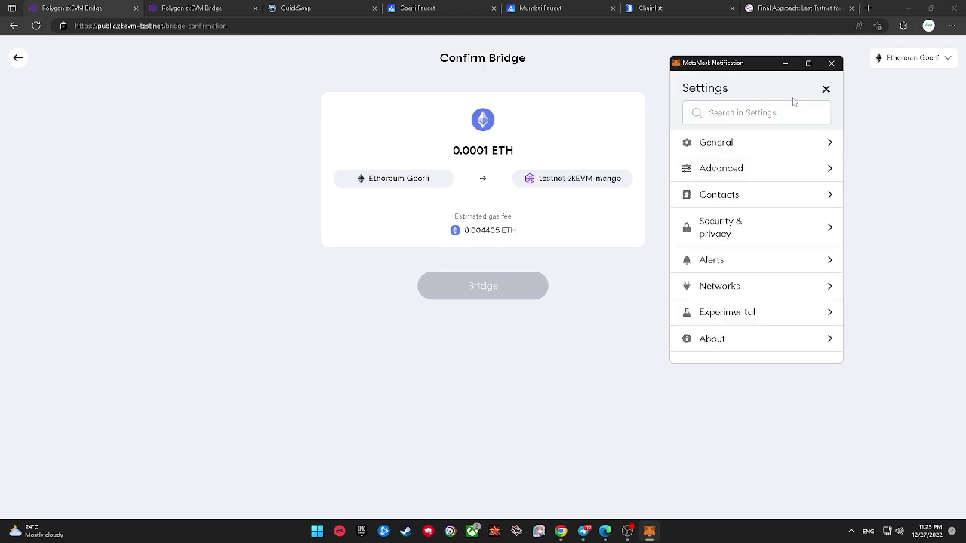
Step: Approve the 0.0001 GoerliETH bridge transaction in MetaMask
left_click(826, 92)
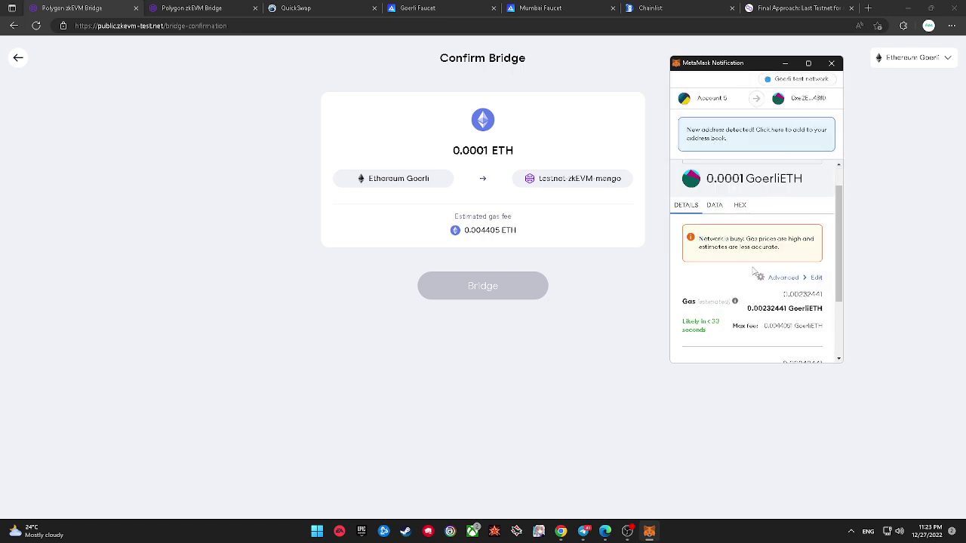
scroll(751, 268, "down", 2)
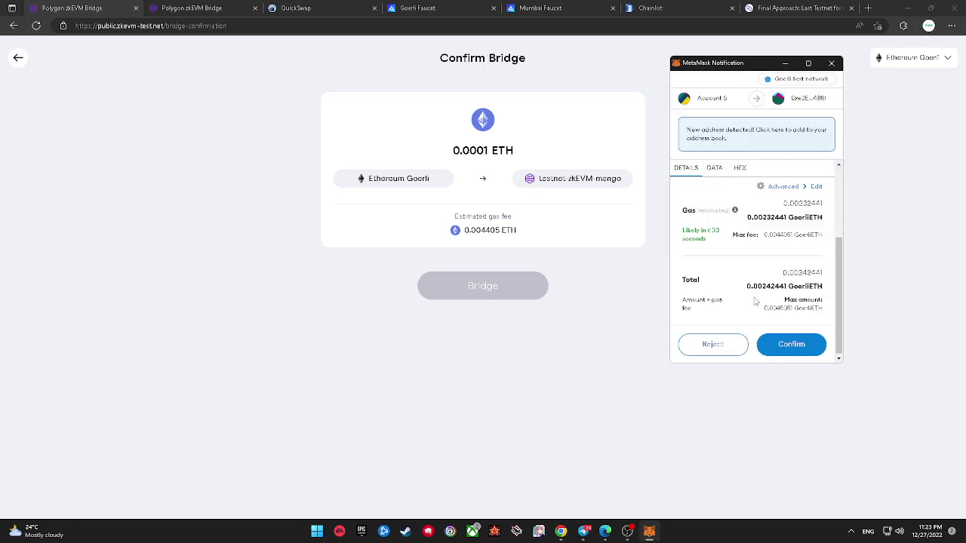
left_click(783, 344)
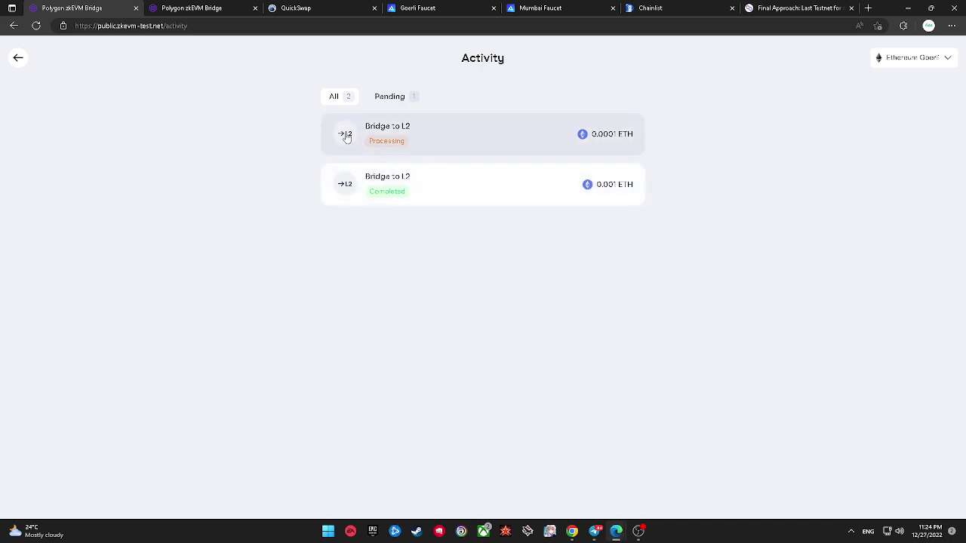
Step: Filter bridge activity by Pending and All, then open the 0.0001 ETH deposit on Etherscan
left_click(389, 97)
left_click(344, 95)
left_click(353, 13)
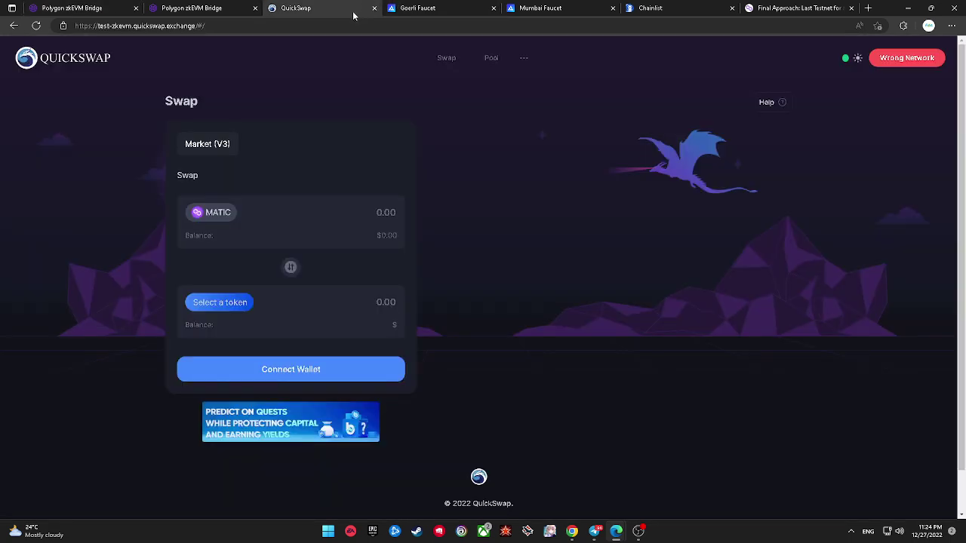
mouse_move(920, 70)
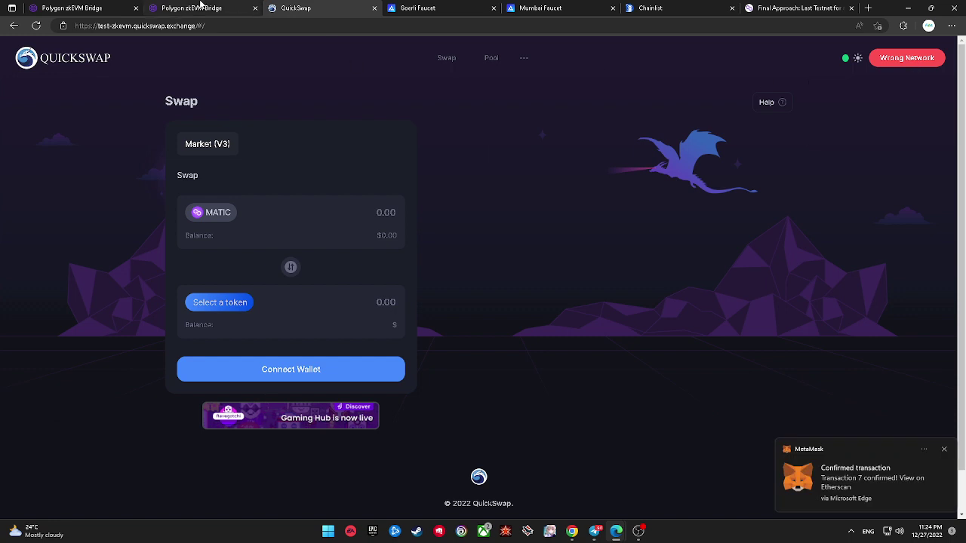
left_click(126, 7)
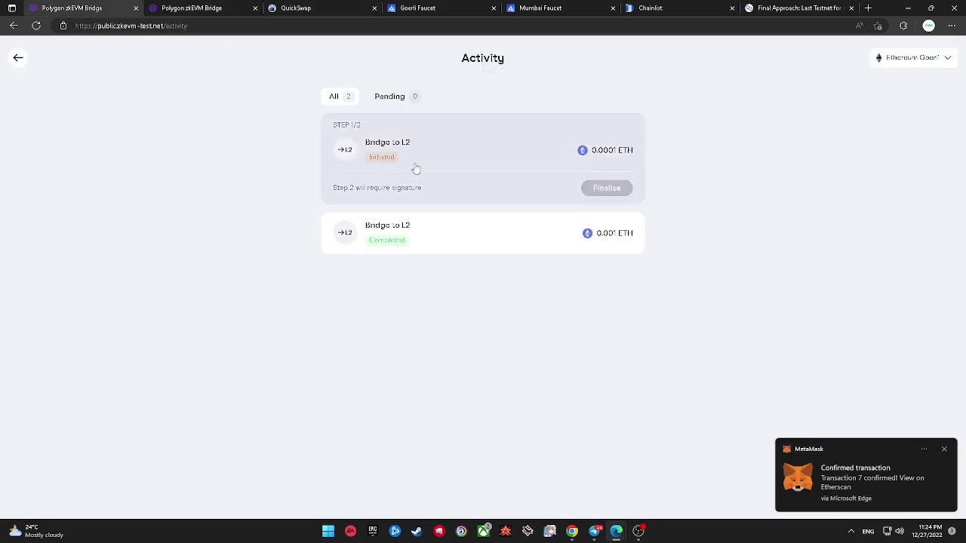
left_click(838, 458)
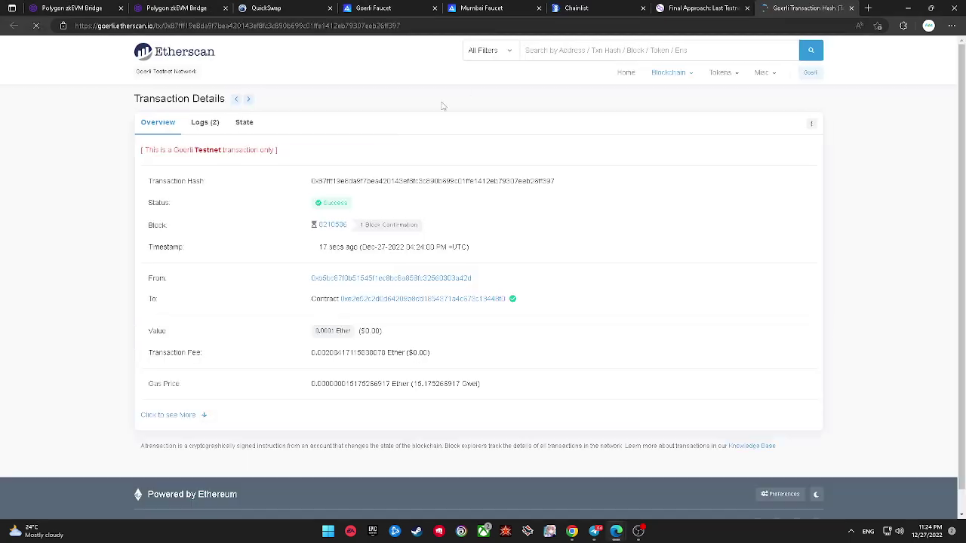
Step: Bring up the Etherscan transaction details for the 0.0001 Ether bridge deposit
left_click(86, 8)
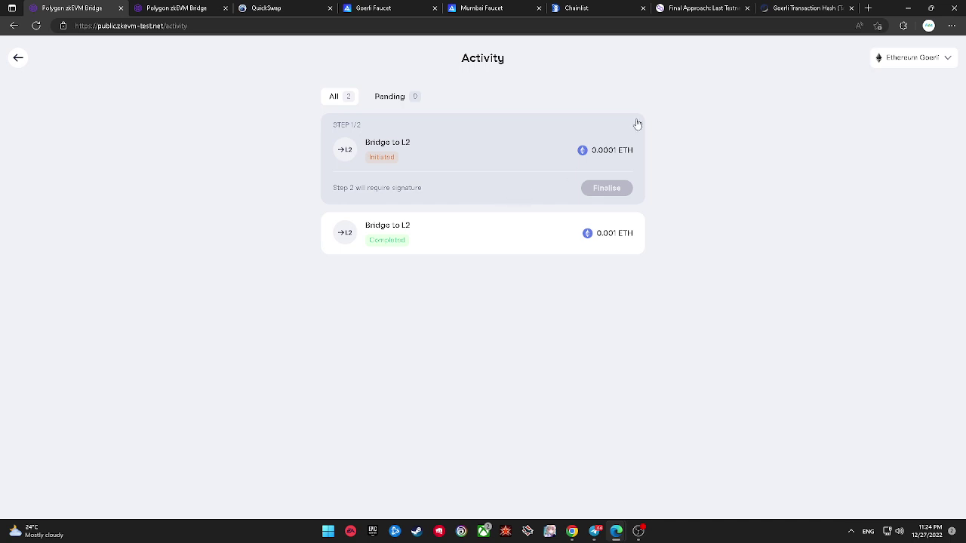
left_click(804, 8)
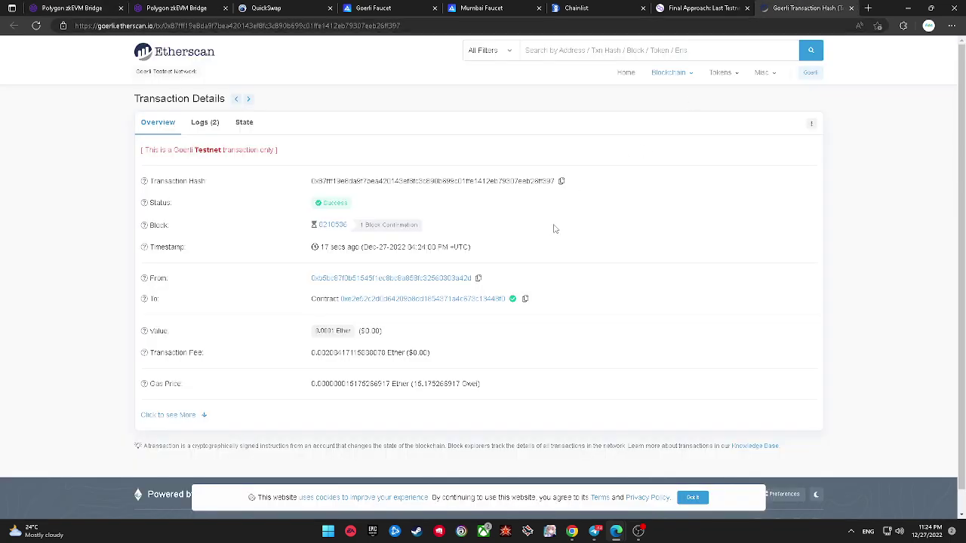
left_click_drag(144, 149, 278, 151)
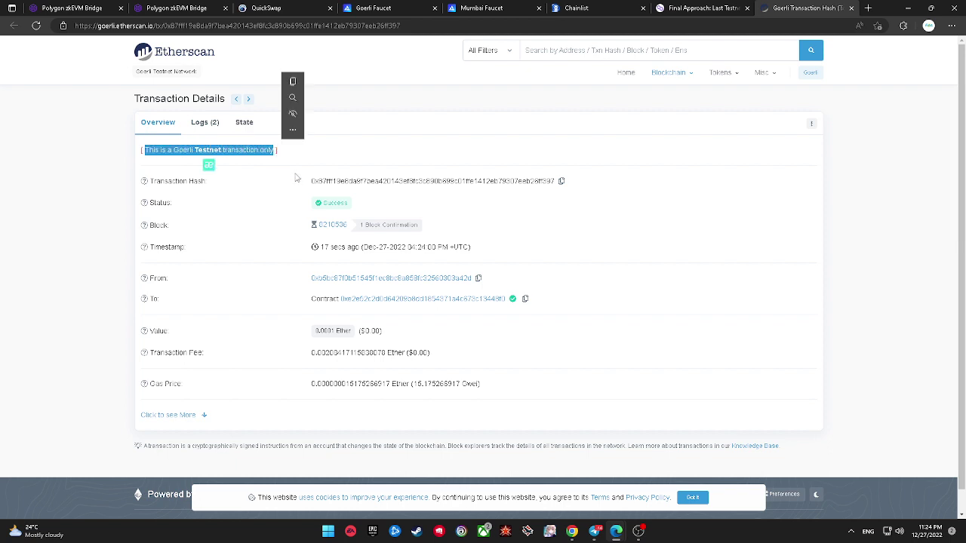
left_click(294, 173)
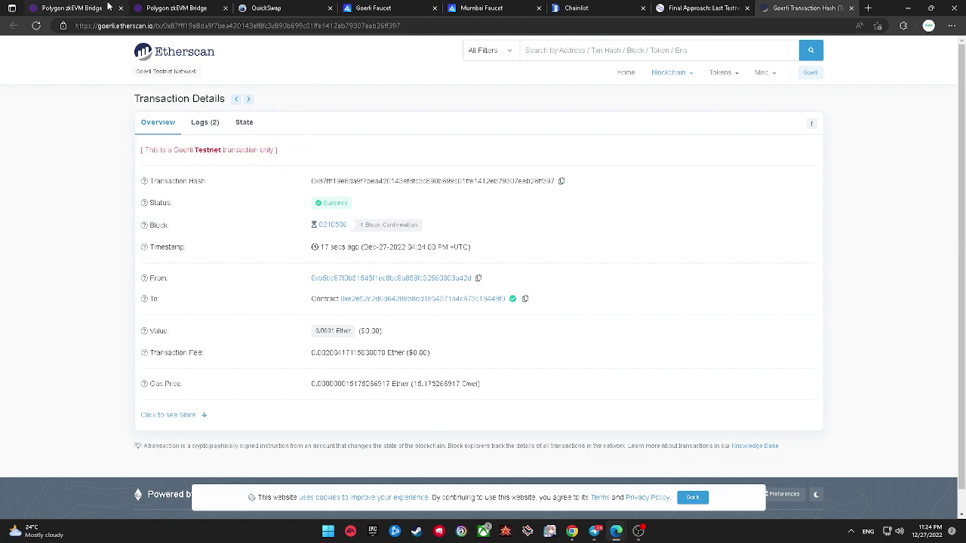
left_click(72, 7)
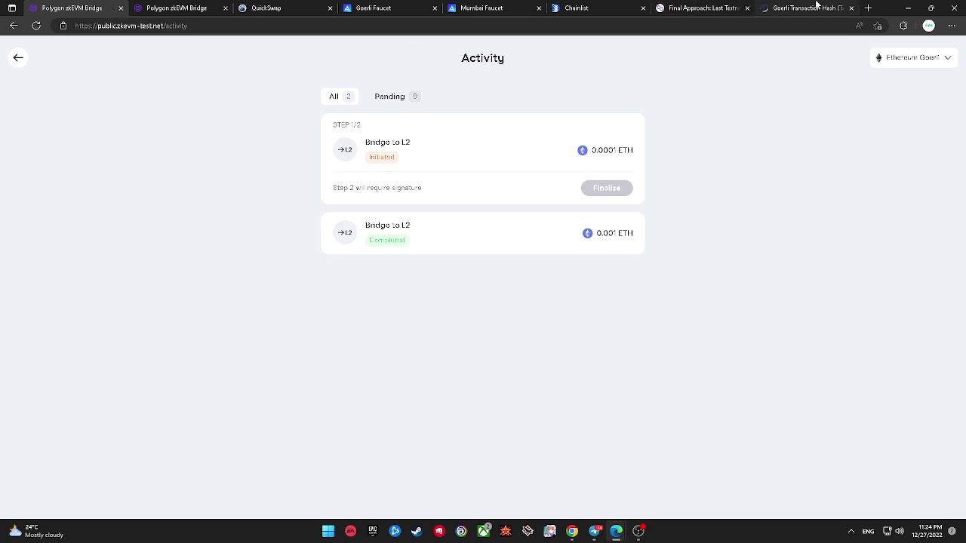
left_click(815, 8)
scroll(263, 355, "down", 1)
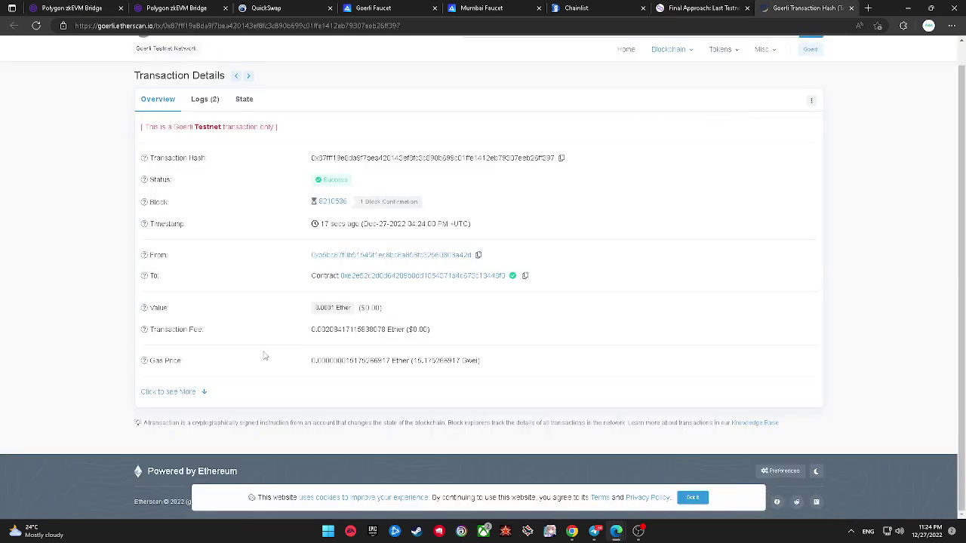
left_click(198, 391)
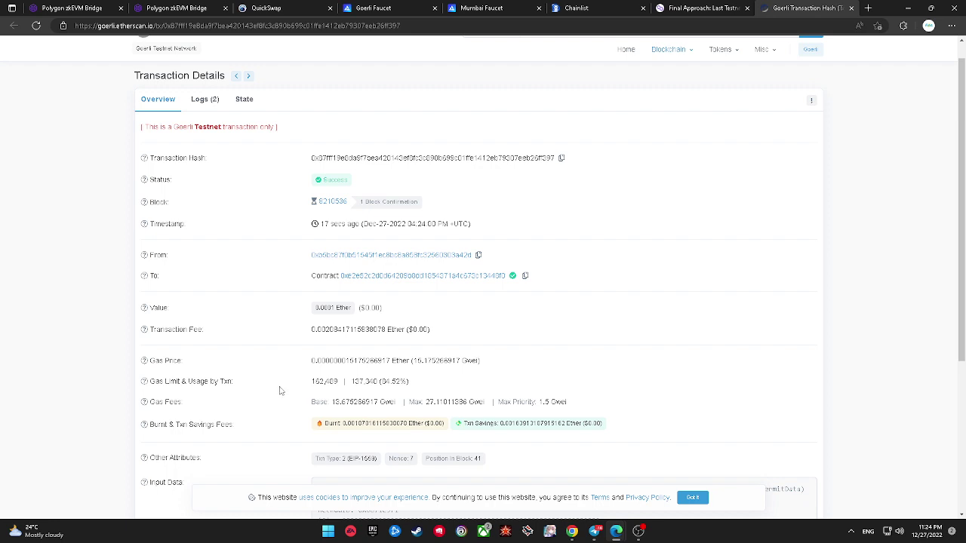
scroll(280, 391, "down", 1)
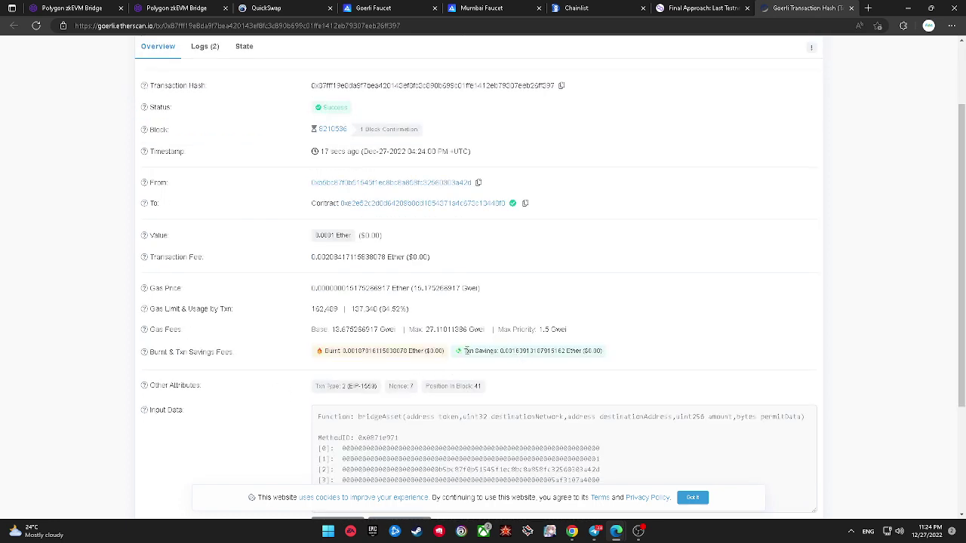
left_click_drag(486, 351, 497, 351)
scroll(512, 365, "down", 2)
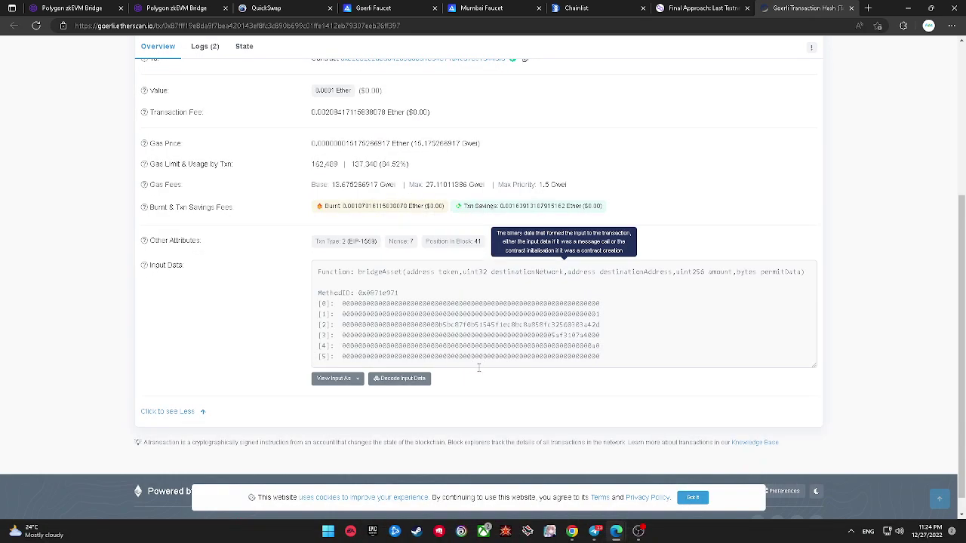
left_click(400, 378)
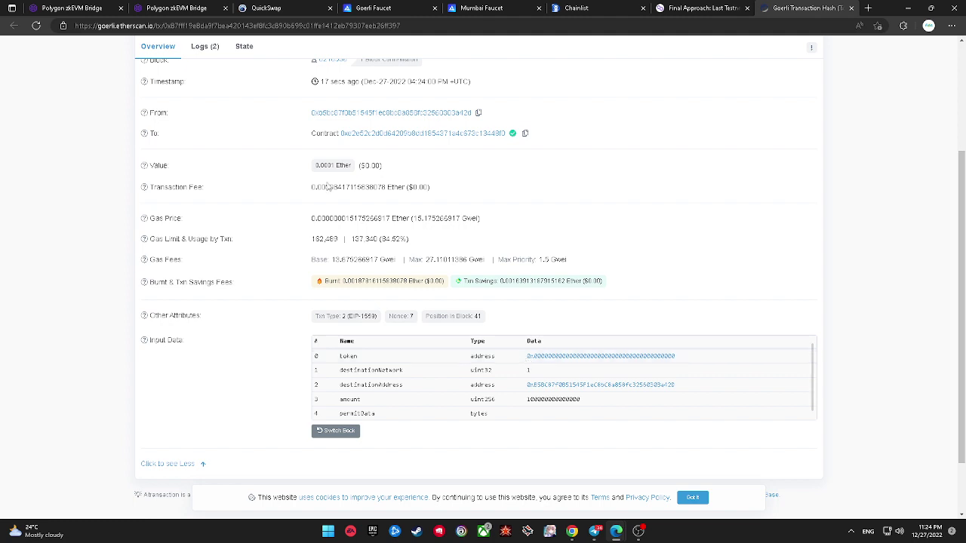
Step: Confirm the transaction shows Success and open the bridge contract it was sent to
left_click(77, 9)
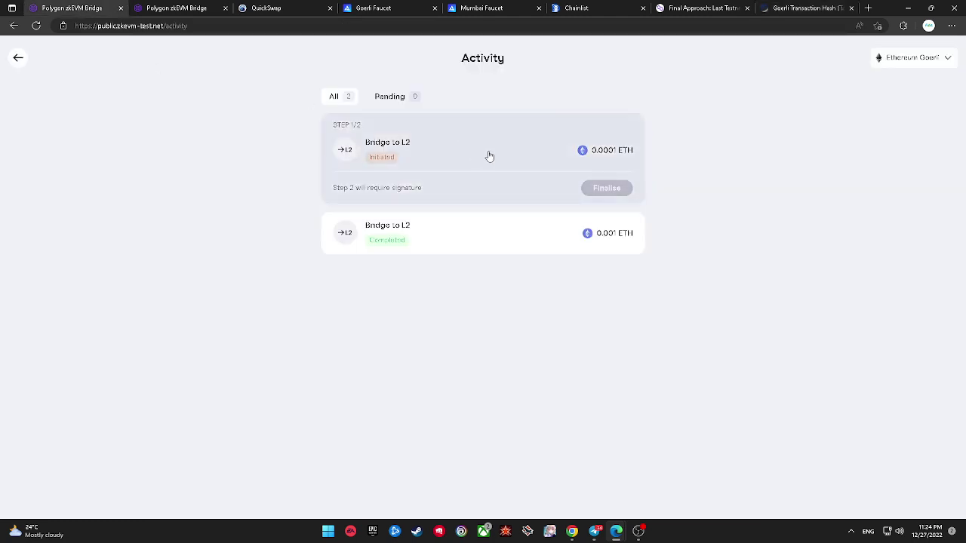
left_click(780, 9)
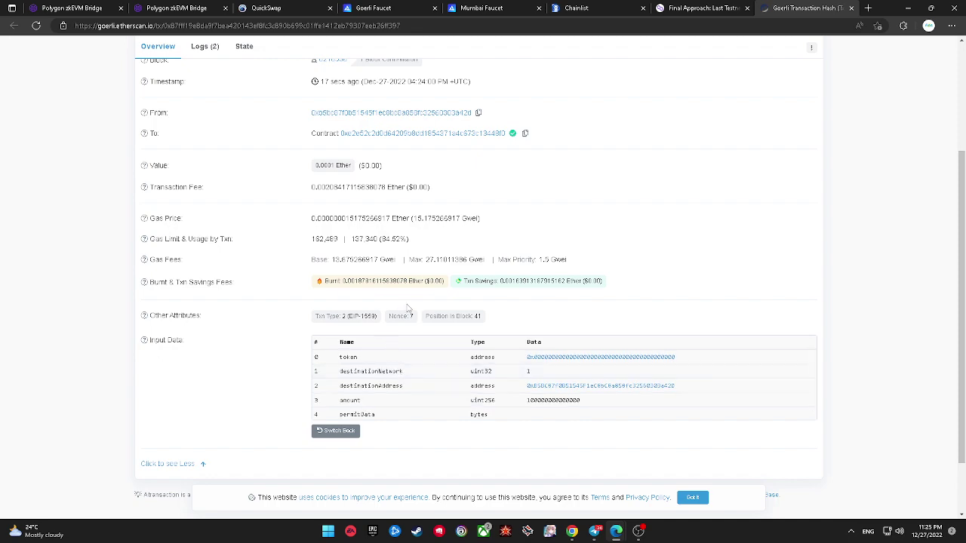
scroll(407, 305, "up", 1)
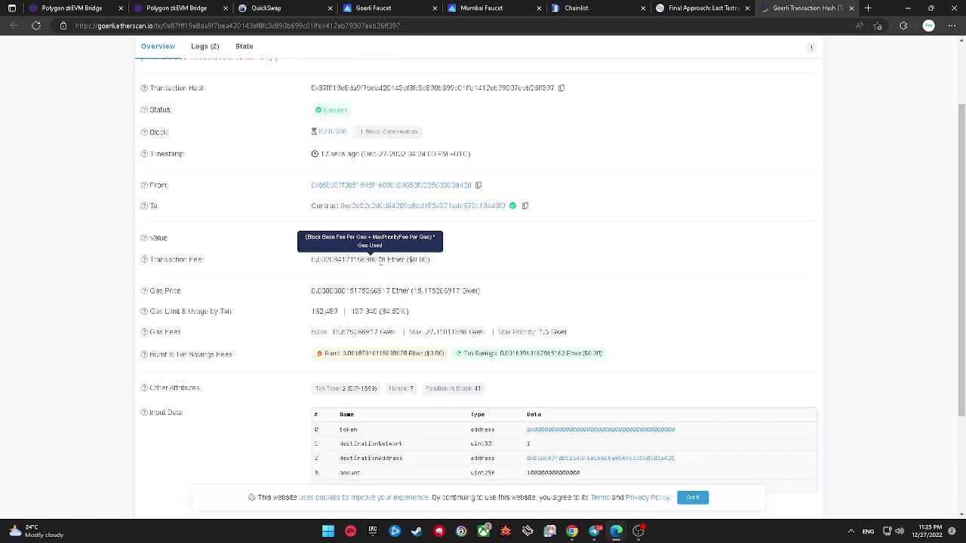
left_click(396, 210)
Step: Glance at the bridge activity list, then scroll down the bridge contract's Etherscan page
left_click(100, 6)
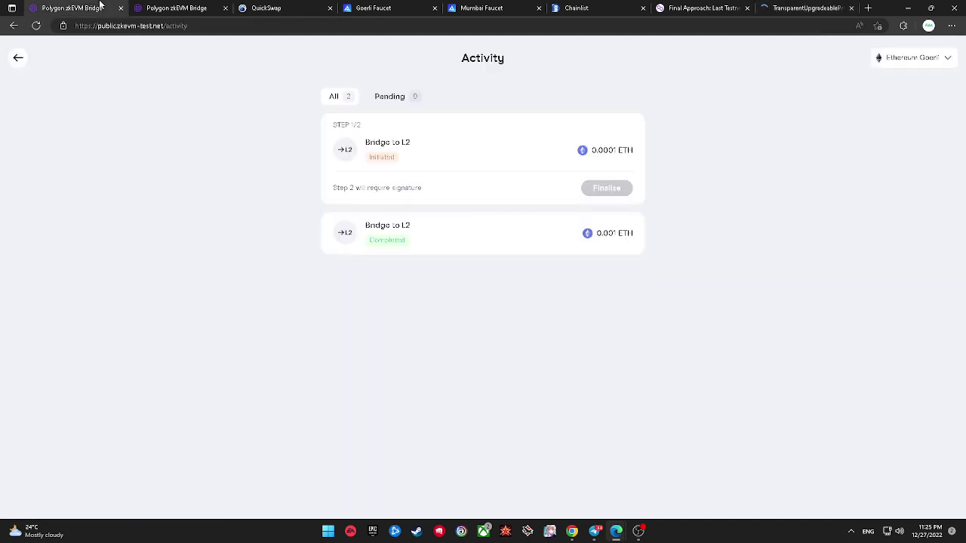
left_click(782, 6)
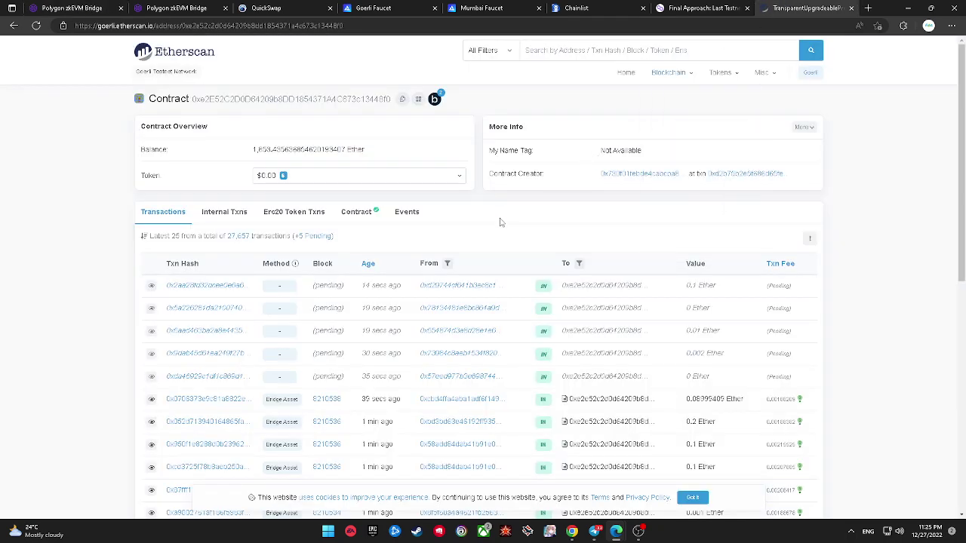
scroll(528, 259, "down", 2)
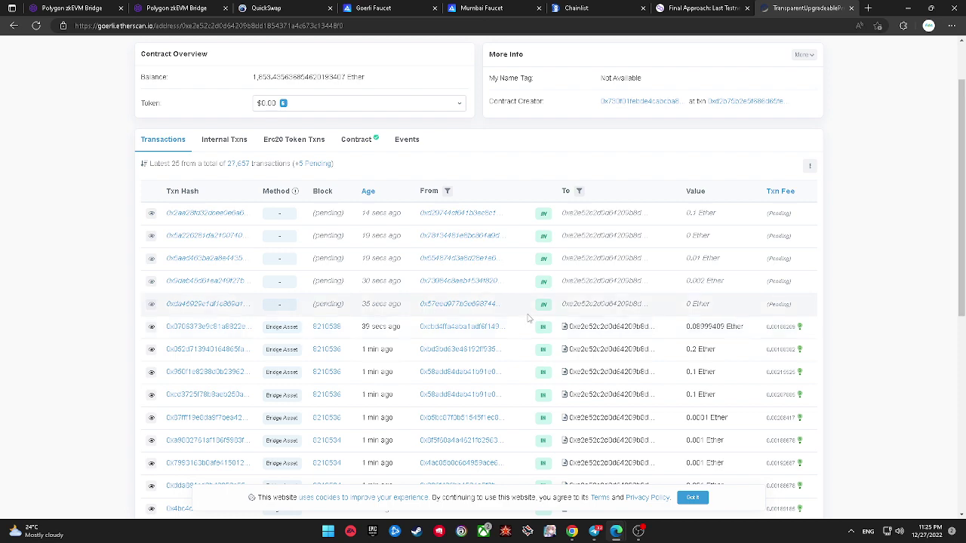
scroll(528, 312, "down", 1)
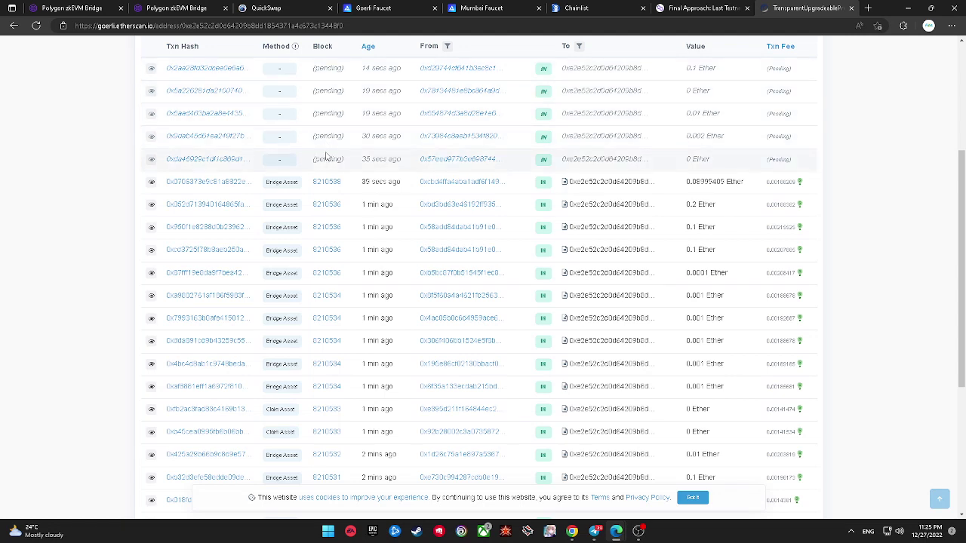
Step: Filter the bridge activity list to pending transfers, then show all transfers again
key("ctrl+1")
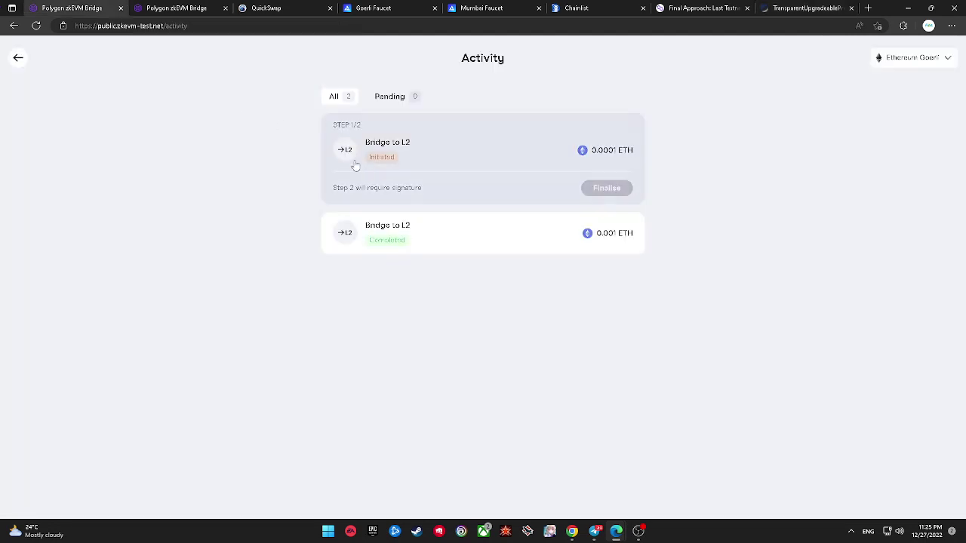
double_click(391, 101)
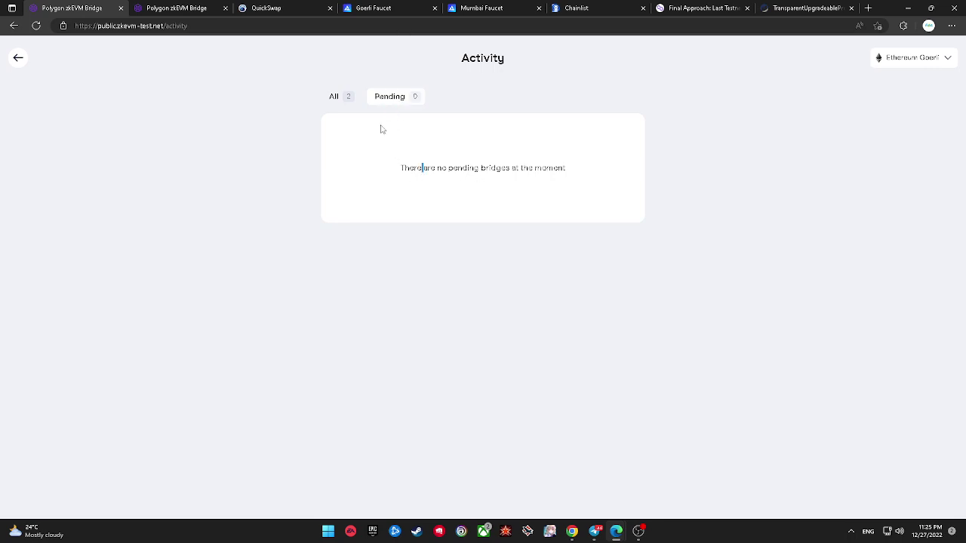
left_click(335, 97)
left_click(803, 7)
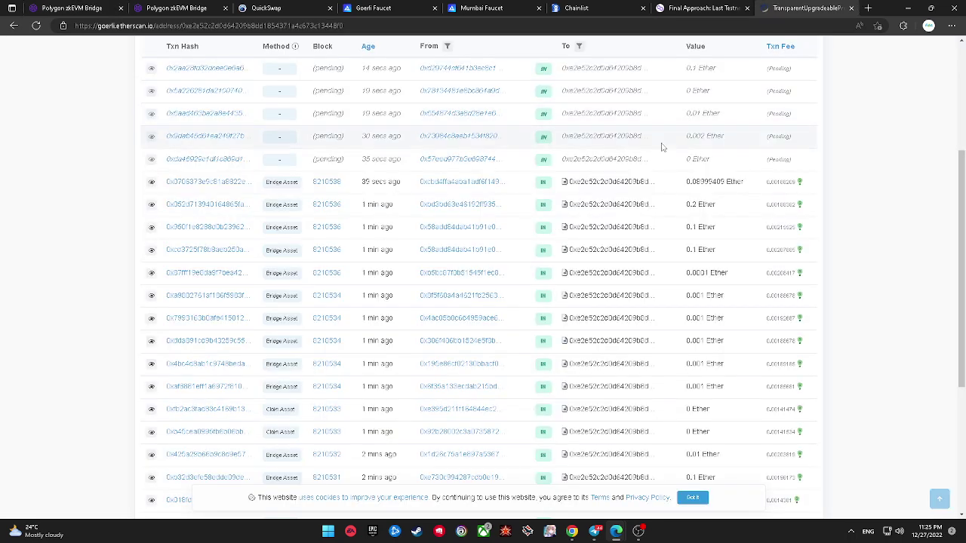
Step: Scroll through the contract's Transactions list, clearing a stray selection on the Method header
scroll(573, 249, "down", 3)
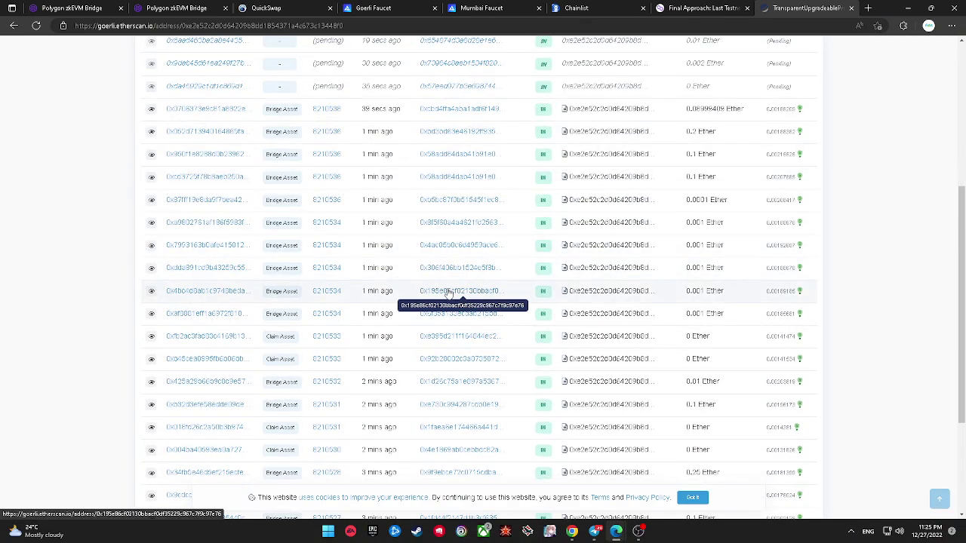
scroll(441, 302, "down", 3)
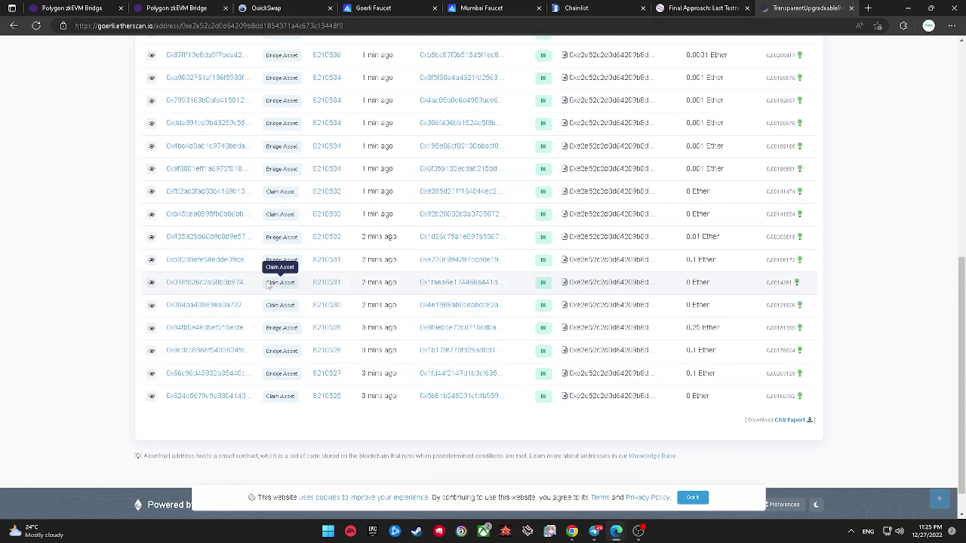
scroll(302, 290, "up", 3)
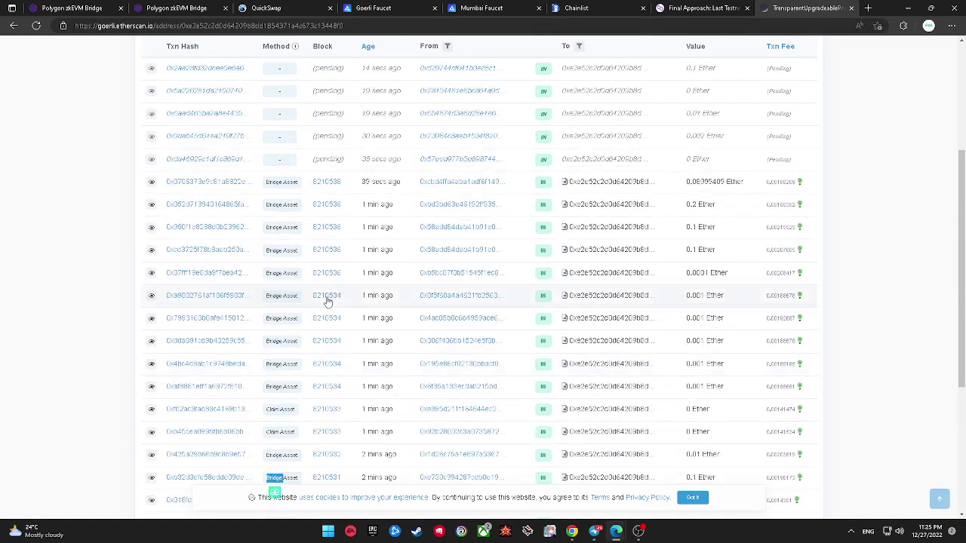
scroll(328, 301, "up", 3)
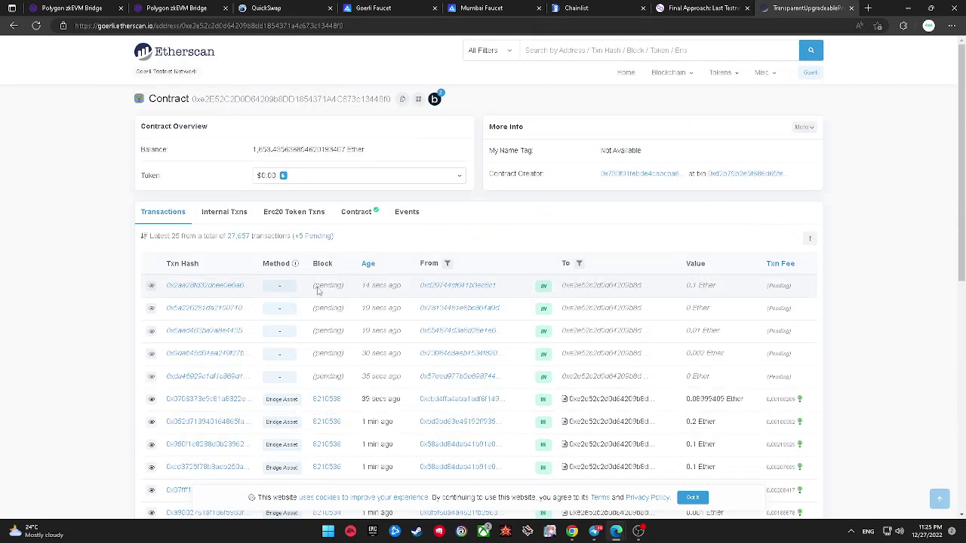
double_click(276, 270)
left_click(263, 259)
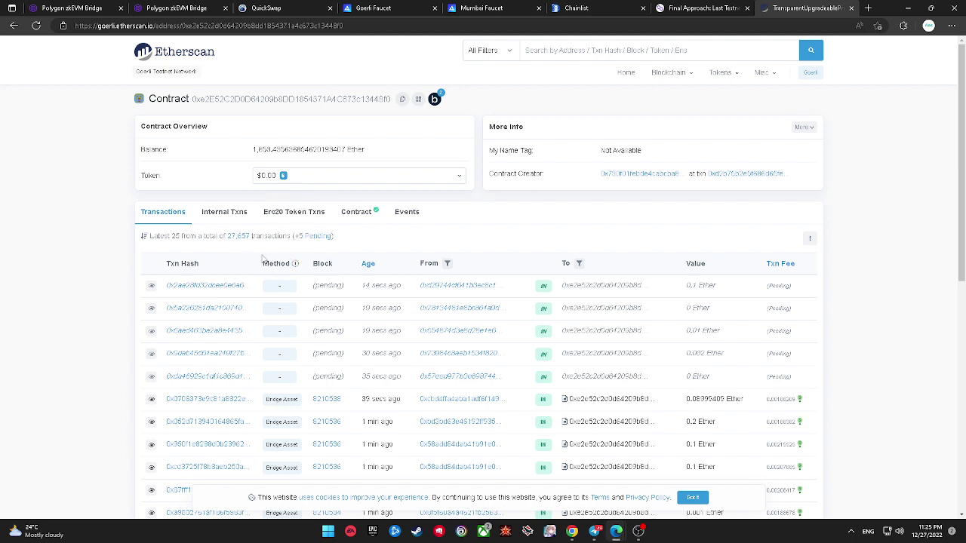
Step: View the tokens the bridge contract holds, then go back to its transaction list
left_click(332, 179)
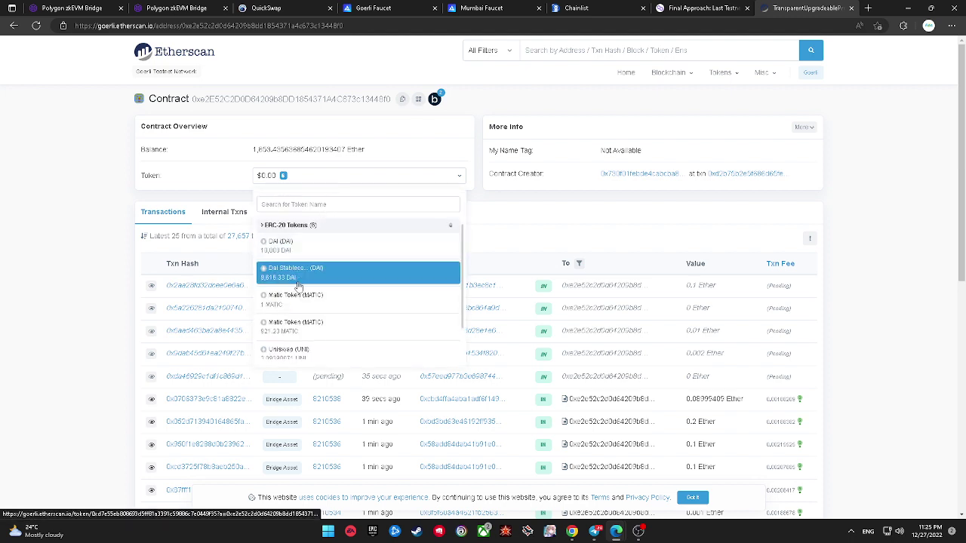
scroll(298, 315, "down", 1)
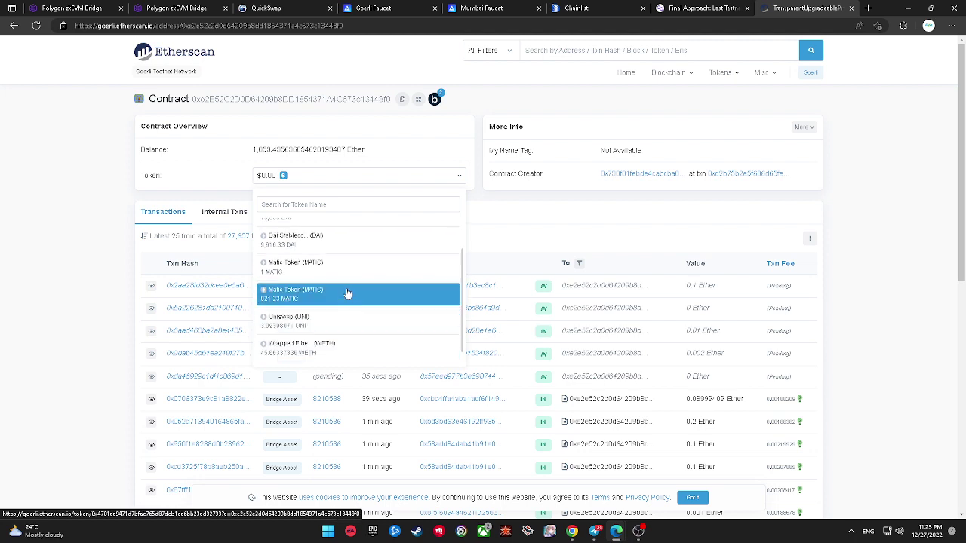
scroll(345, 279, "up", 2)
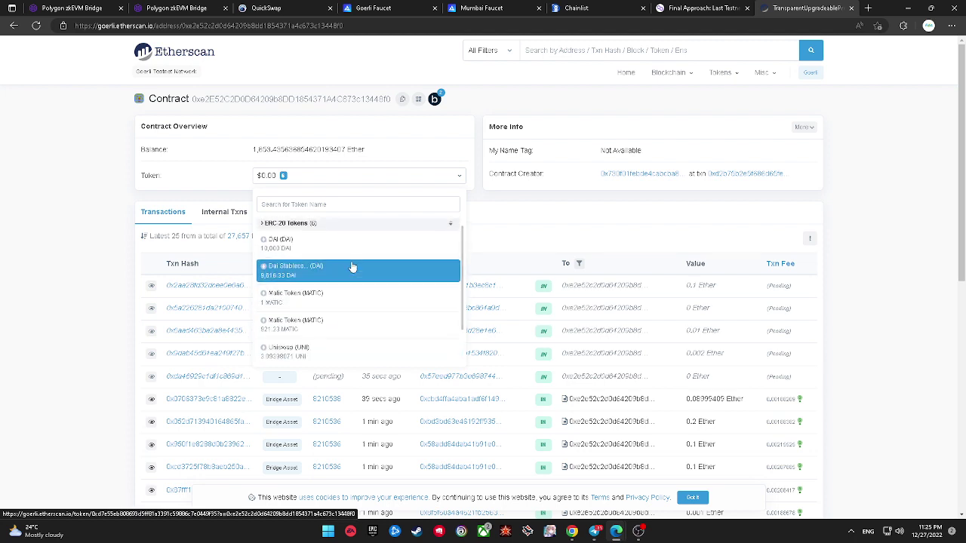
left_click(54, 6)
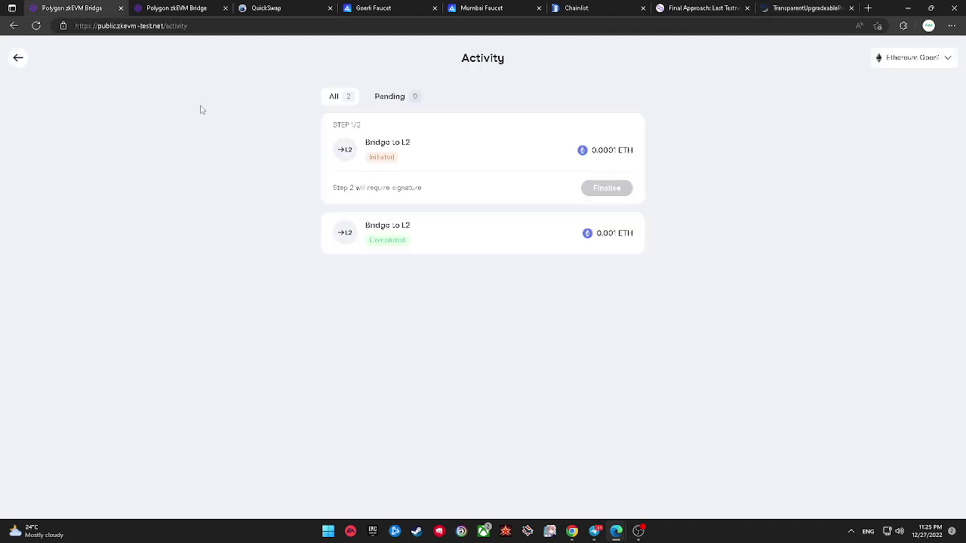
left_click(835, 7)
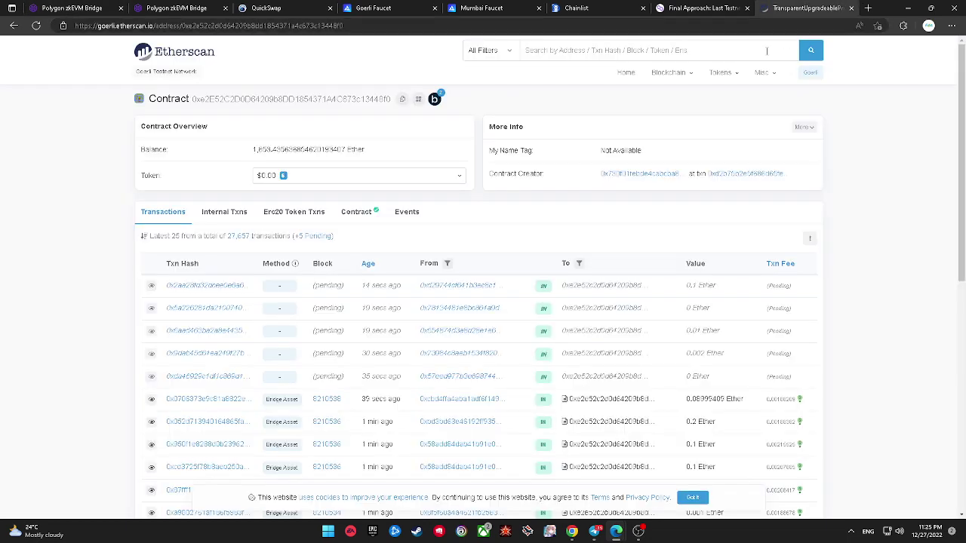
scroll(505, 212, "down", 1)
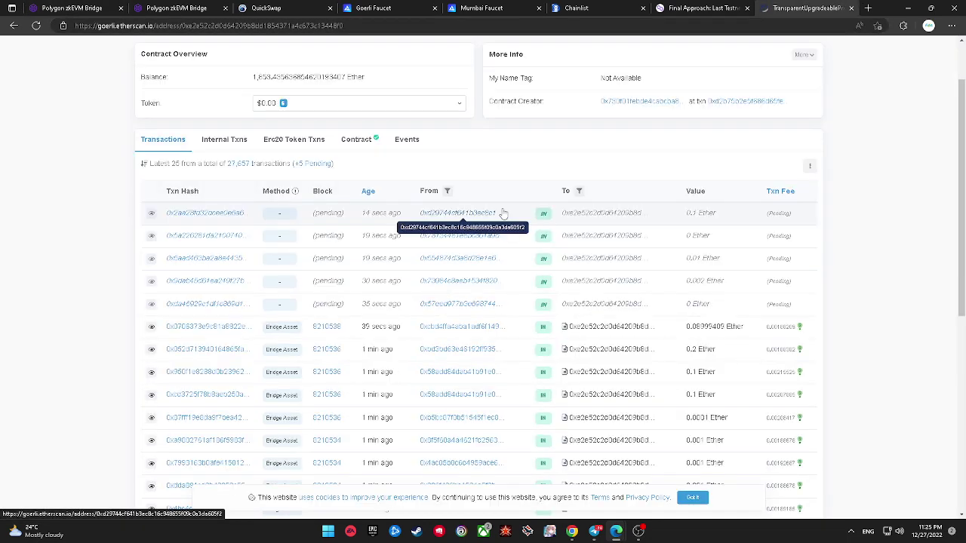
Step: Open and close the sender address filter, checking the bridge activity list in between
left_click(447, 192)
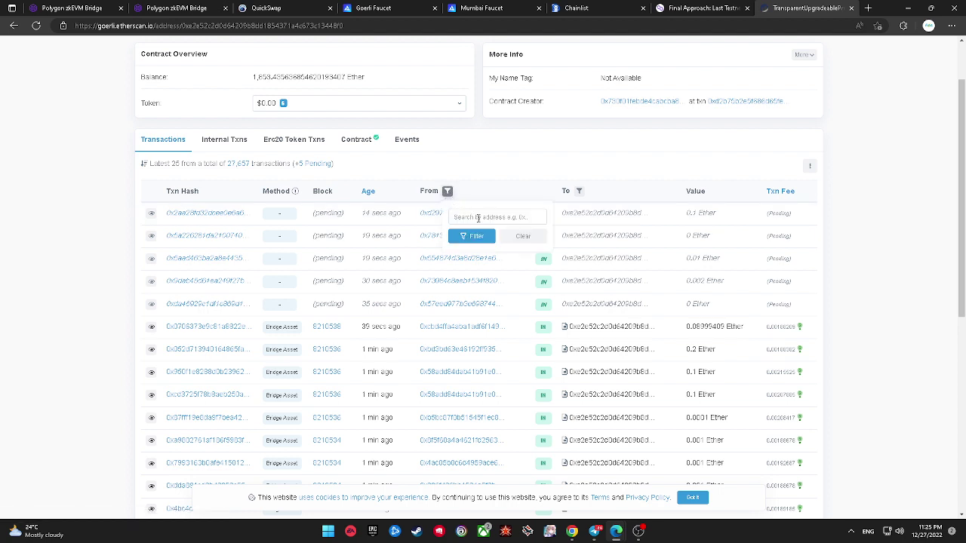
left_click(569, 170)
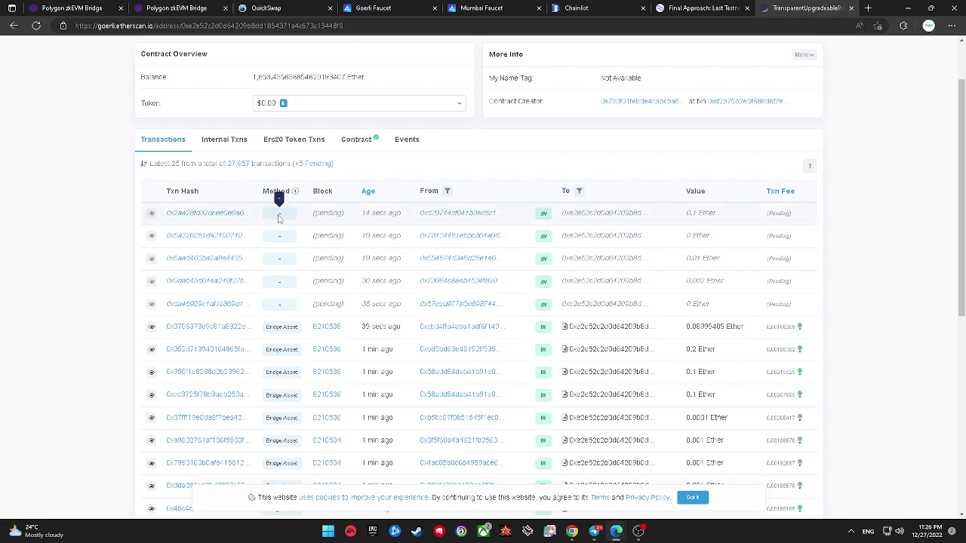
left_click(47, 7)
left_click(782, 7)
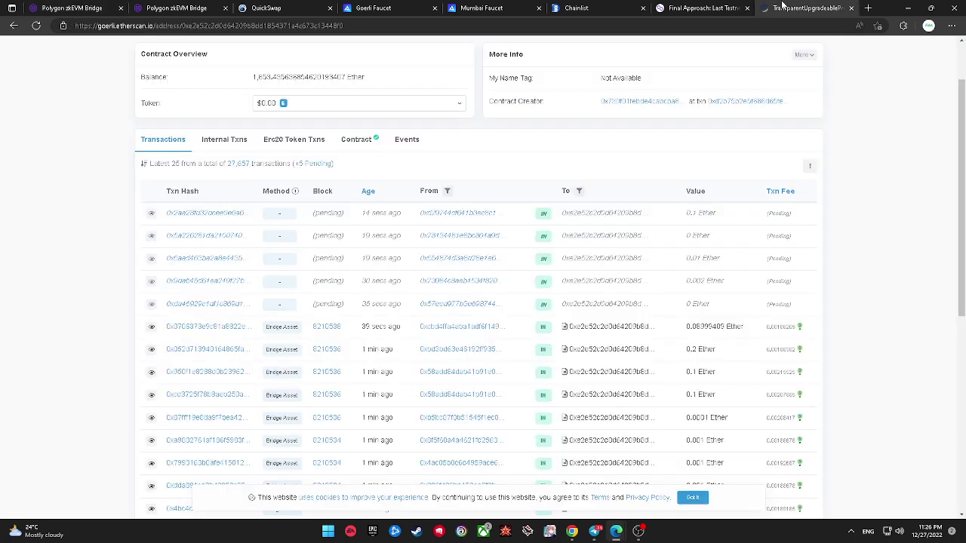
Step: Switch the Txn Fee column to Gas Price, reload, and scroll to the list's bottom
left_click(778, 192)
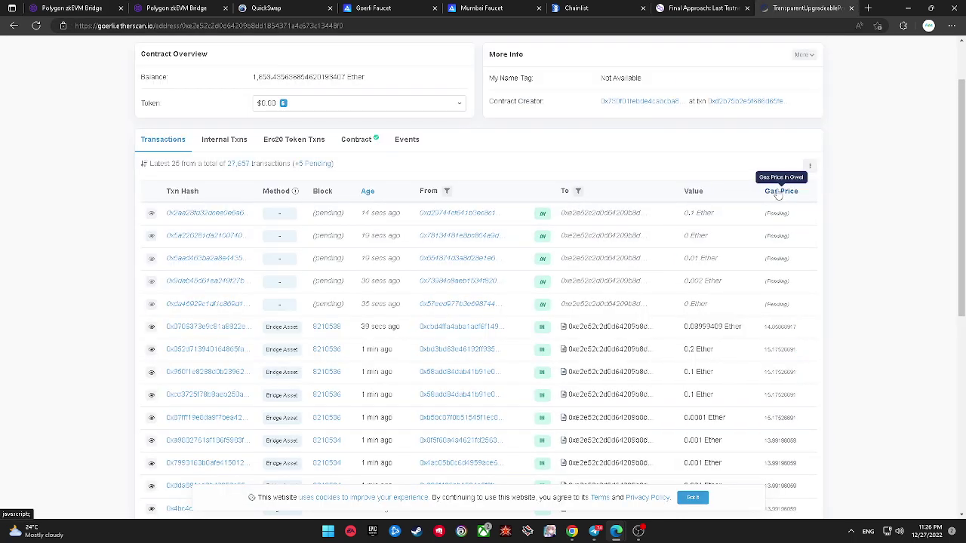
scroll(774, 245, "down", 3)
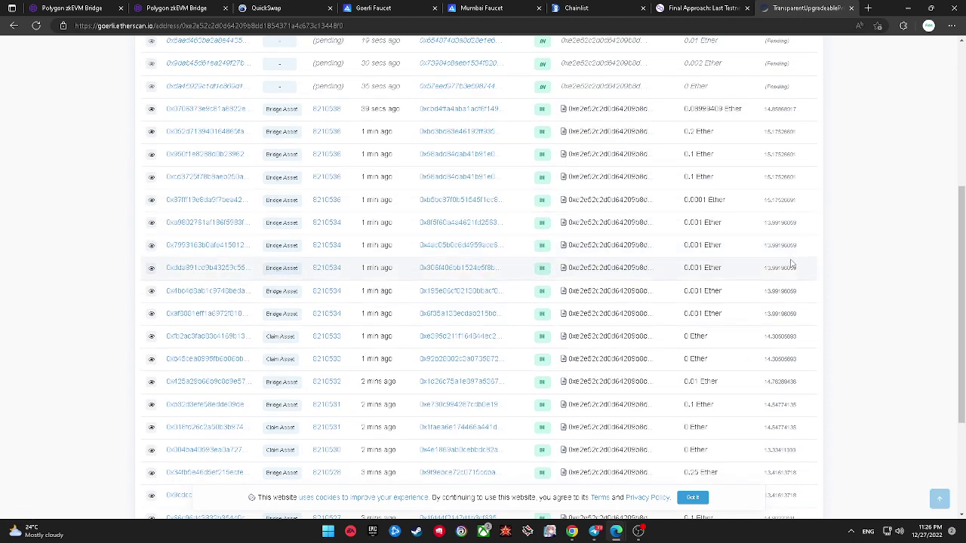
scroll(791, 263, "down", 2)
key("F5")
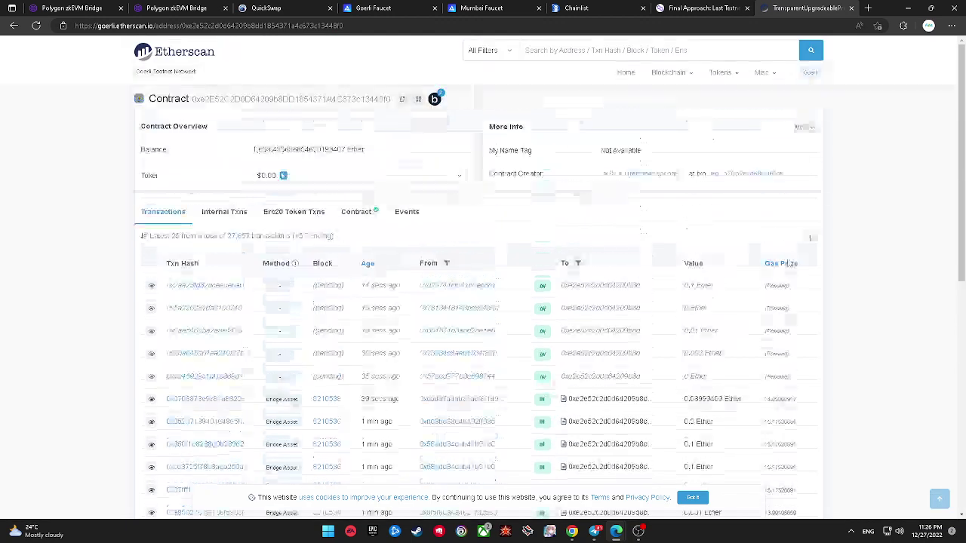
left_click(101, 8)
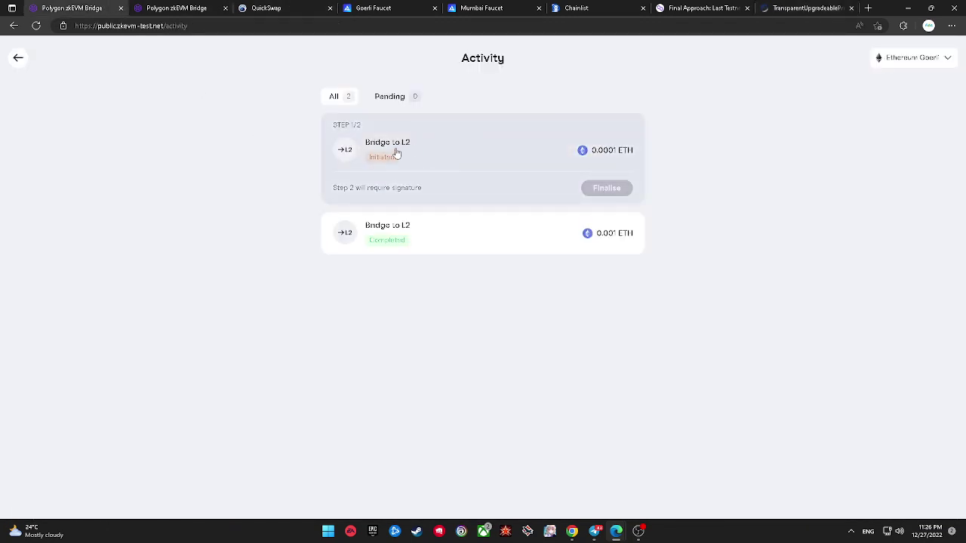
left_click(806, 8)
scroll(790, 439, "down", 10)
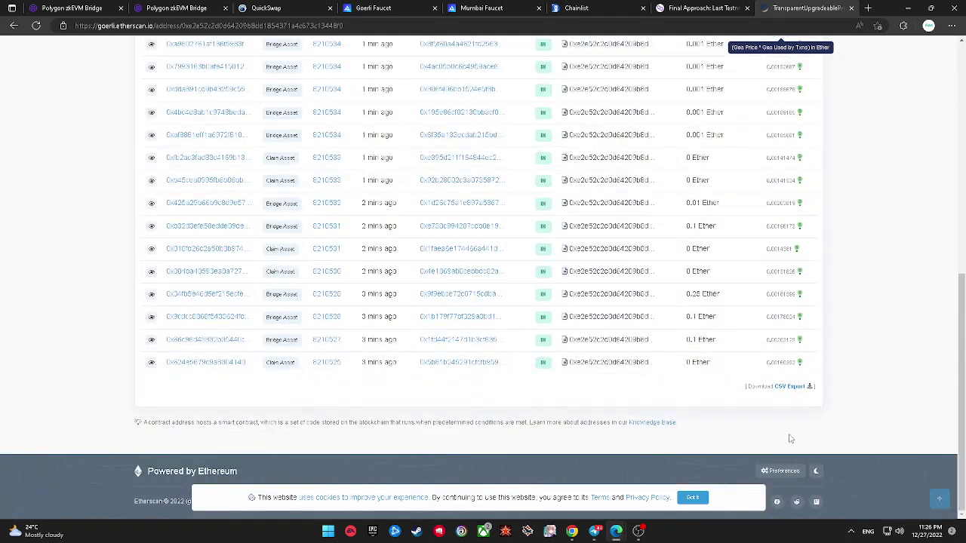
Step: Open the transactions CSV export page, choose export by block number, then return to bridge Activity
left_click(791, 386)
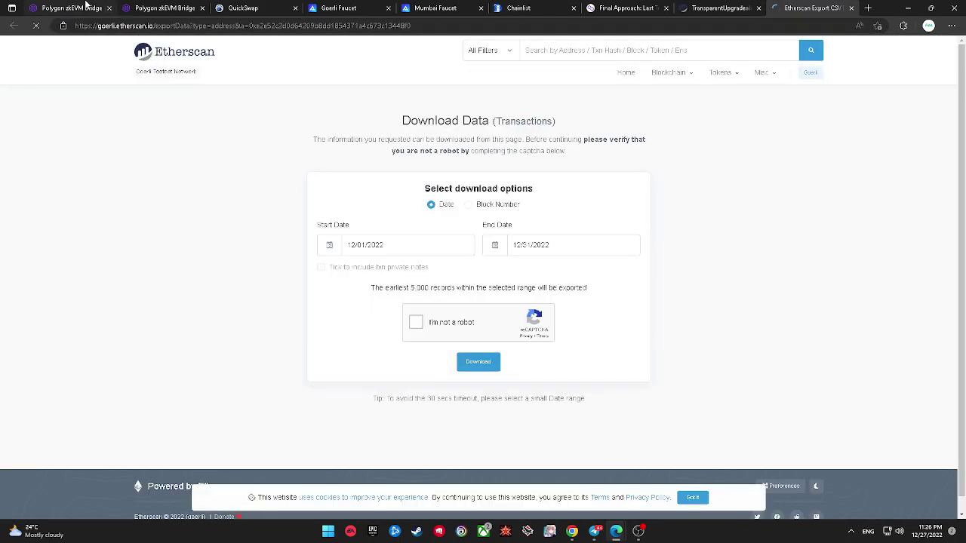
left_click(86, 7)
left_click(805, 7)
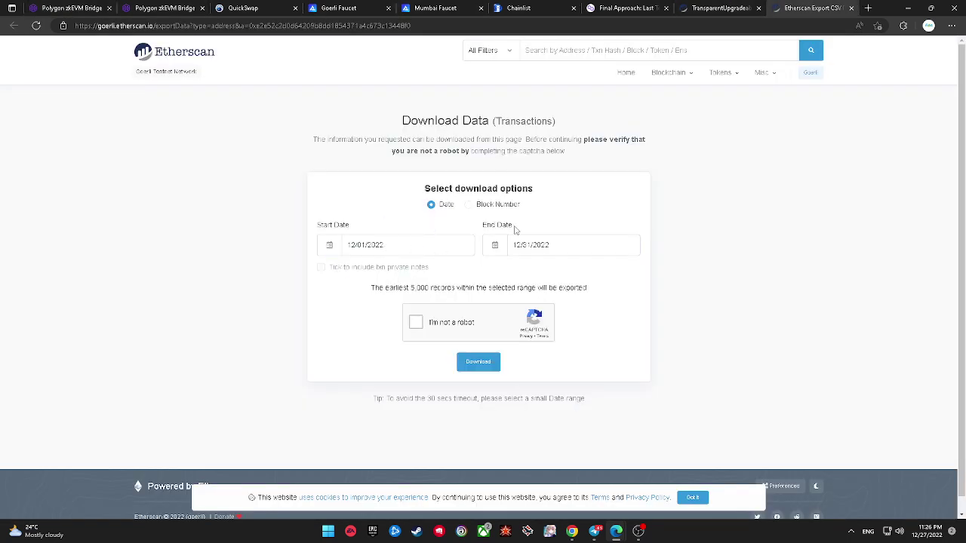
double_click(498, 205)
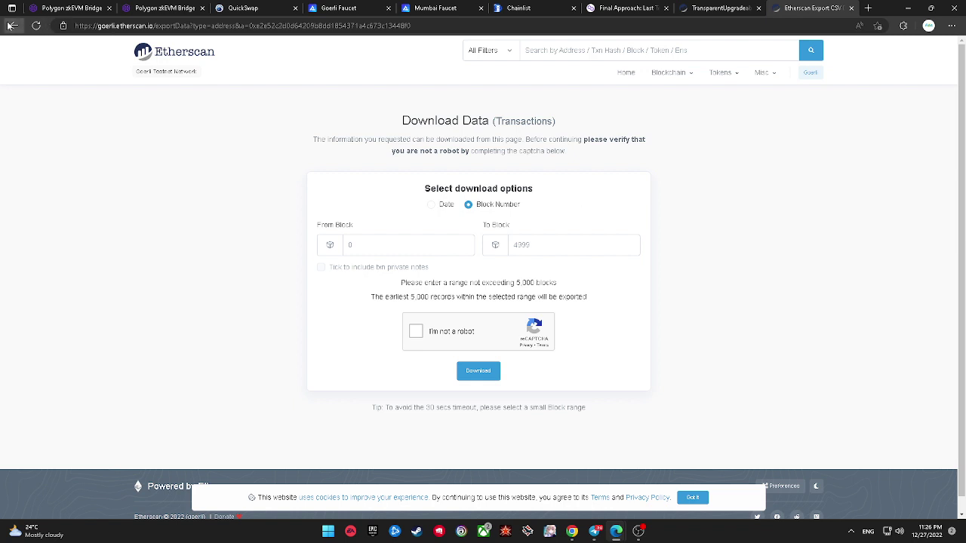
left_click(47, 7)
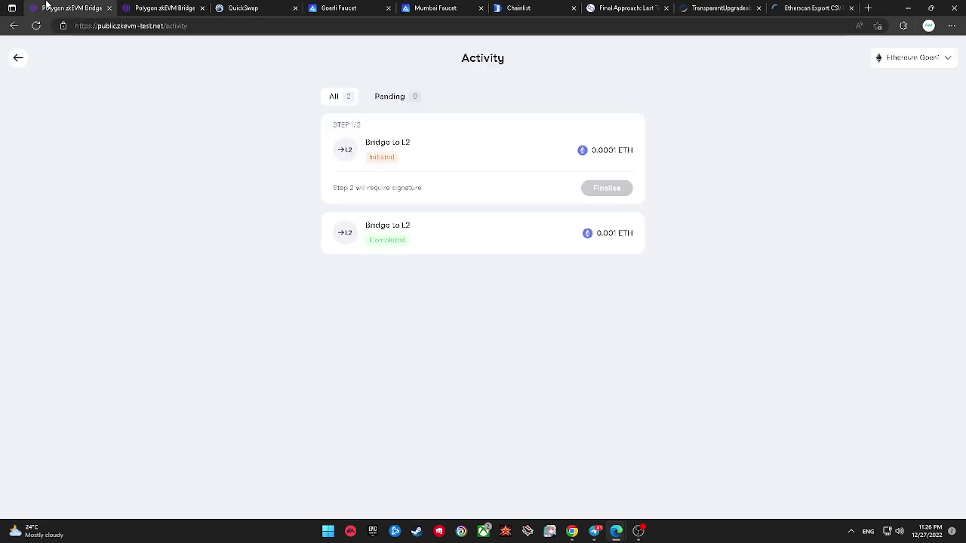
Step: Finalise the on-hold 0.0001 ETH transfer, approving the zkEVM network switch and transaction in MetaMask
left_click(390, 160)
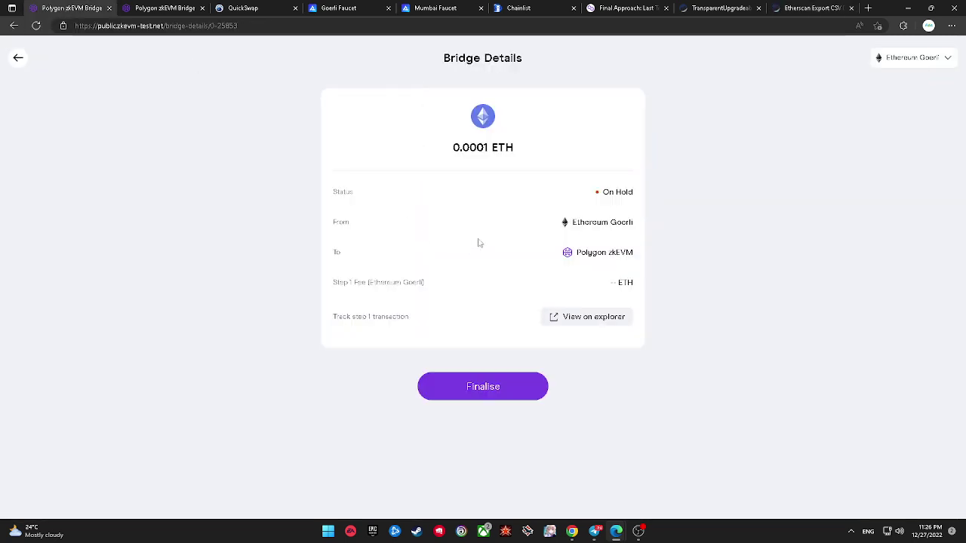
left_click(529, 375)
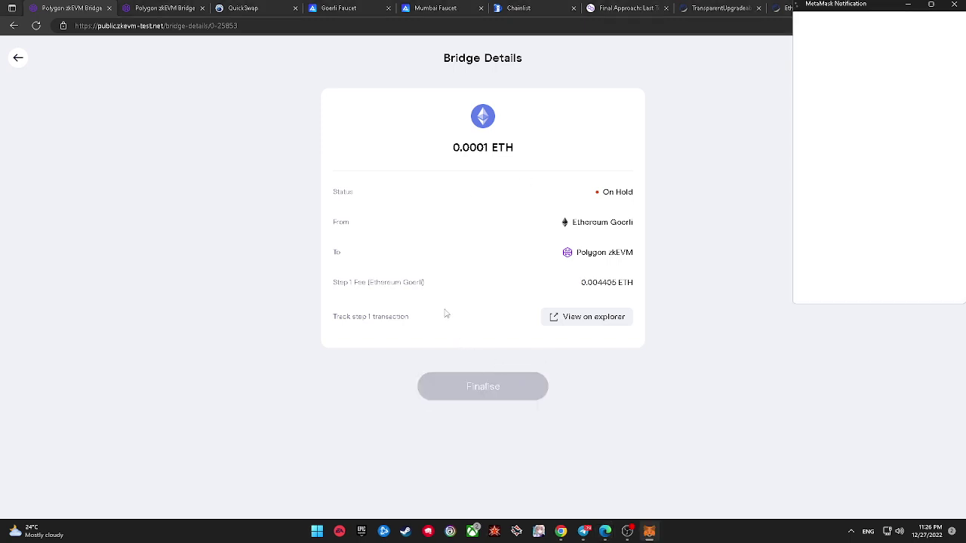
left_click_drag(830, 5, 723, 65)
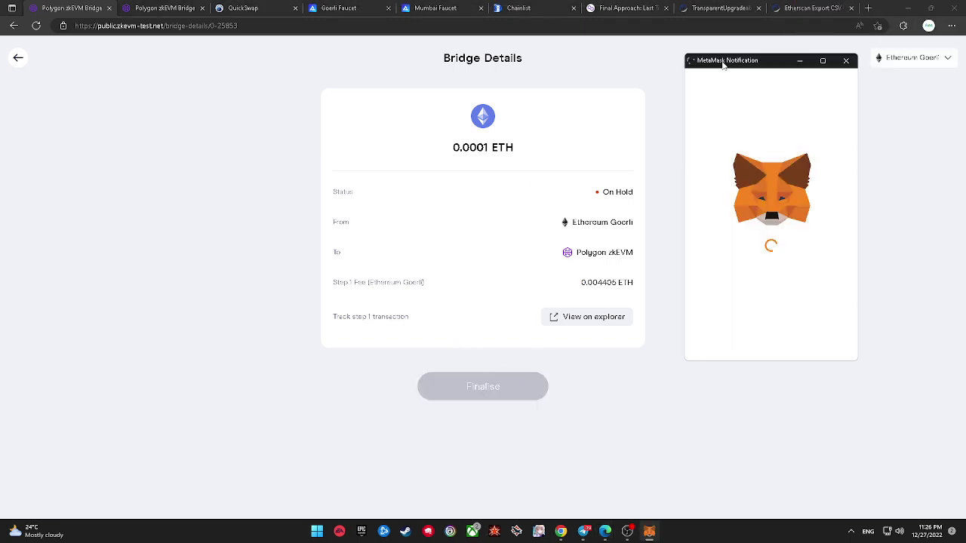
left_click(812, 340)
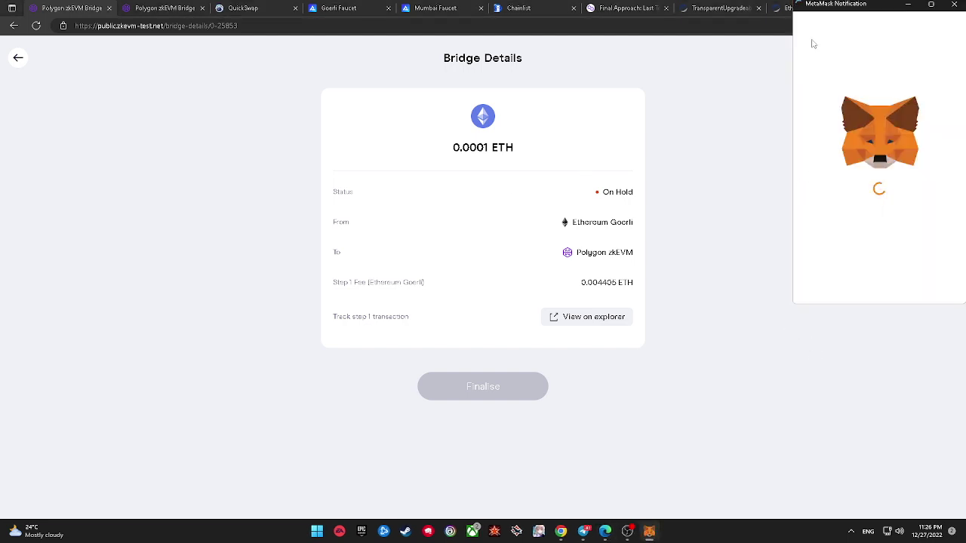
left_click_drag(826, 13, 712, 89)
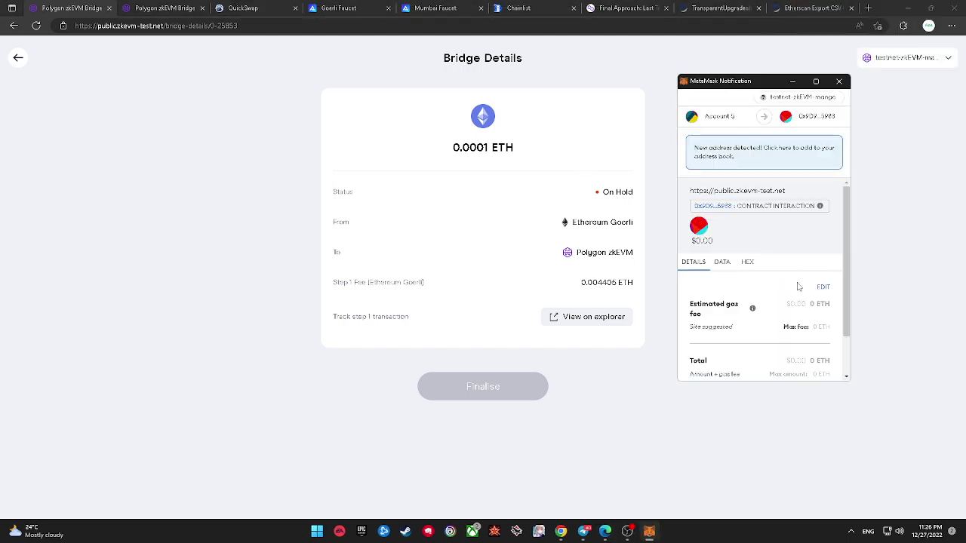
scroll(784, 277, "down", 1)
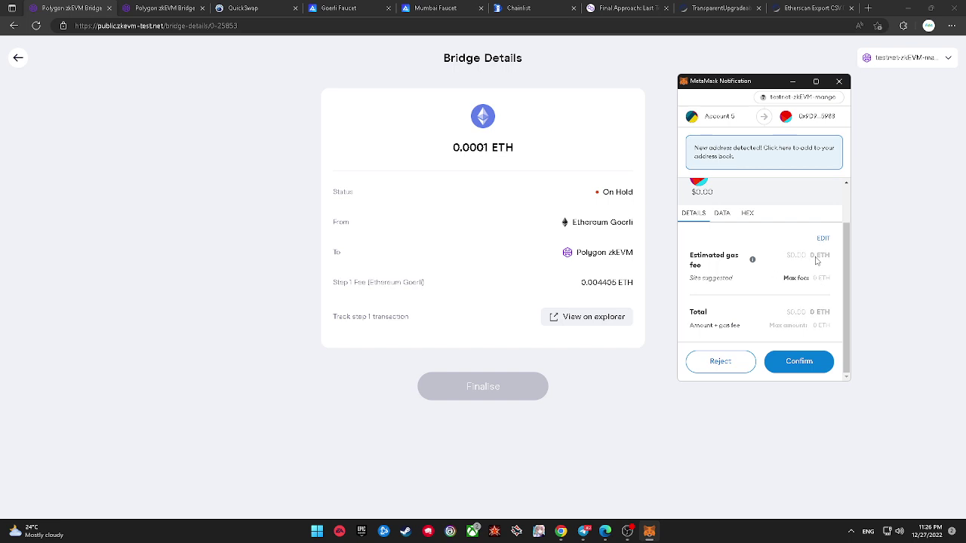
left_click(817, 361)
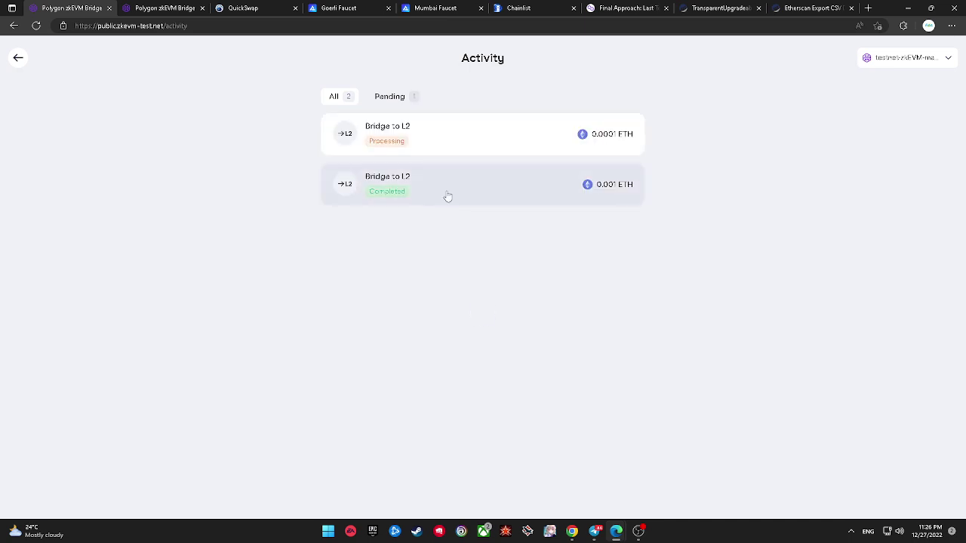
Step: Close the Etherscan export tab and return to the bridge Activity list
left_click_drag(337, 137, 448, 138)
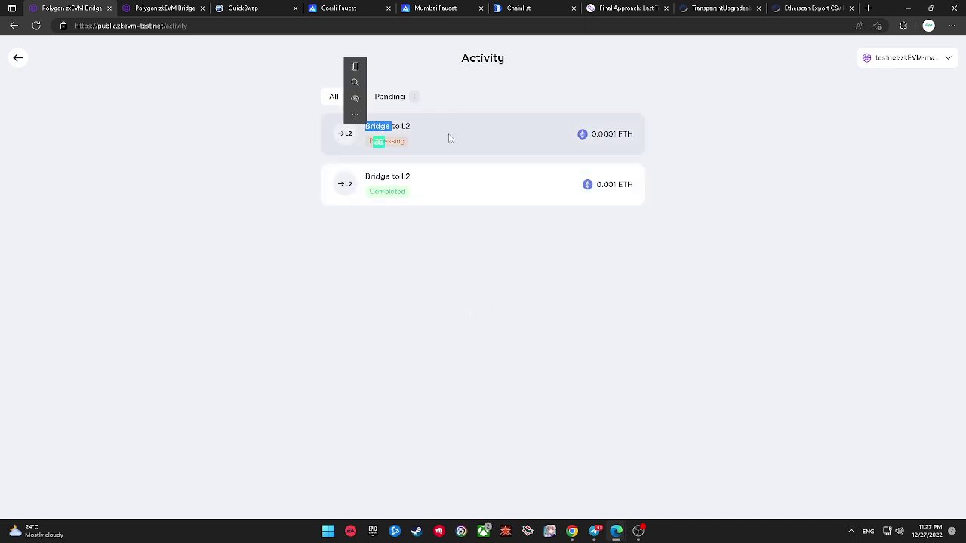
left_click(508, 140)
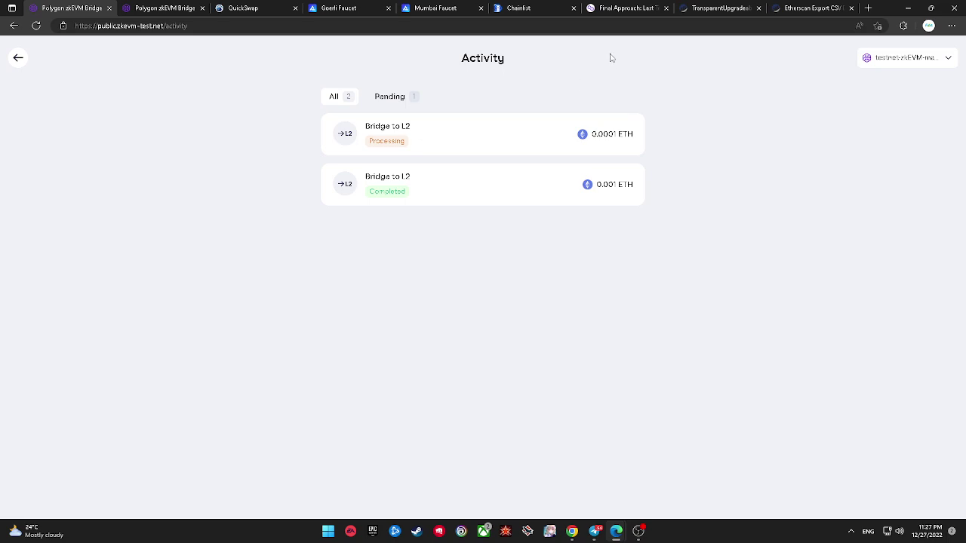
left_click(811, 8)
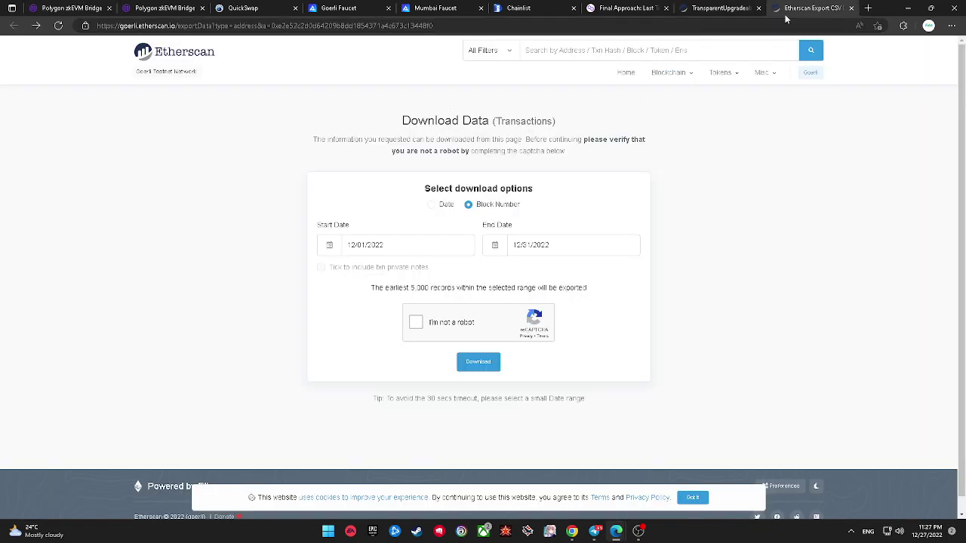
left_click(851, 8)
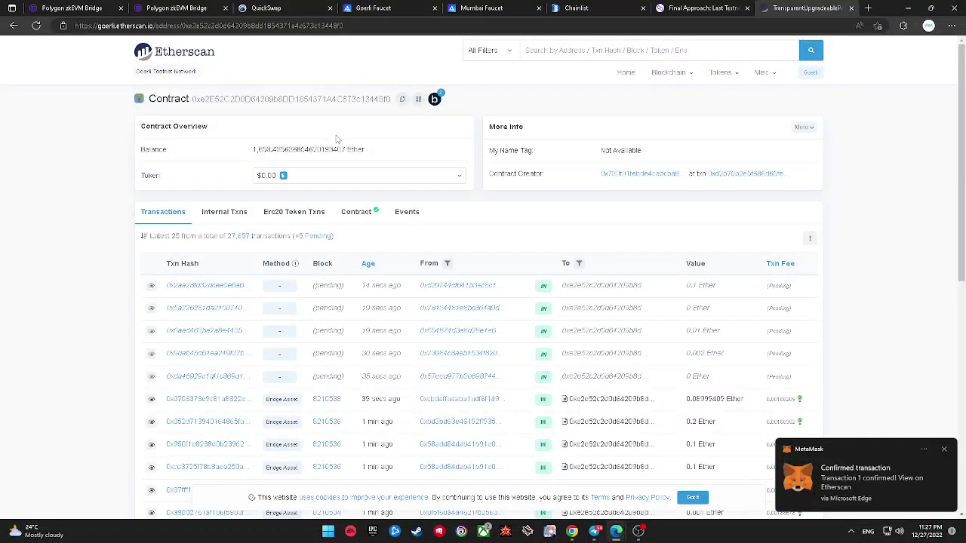
left_click(69, 8)
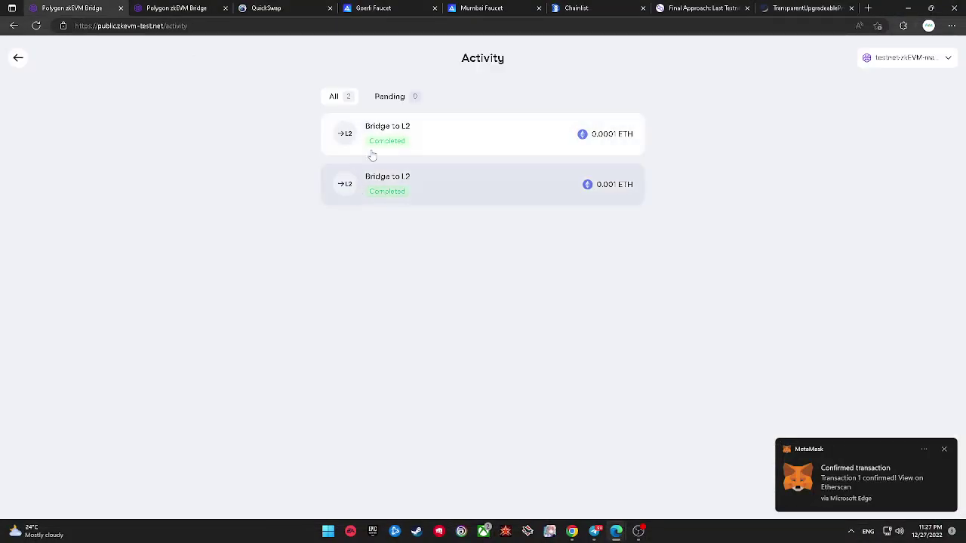
Step: Open the confirmed finalise transaction in the zkEVM explorer and dismiss the testnet welcome notice
left_click(811, 473)
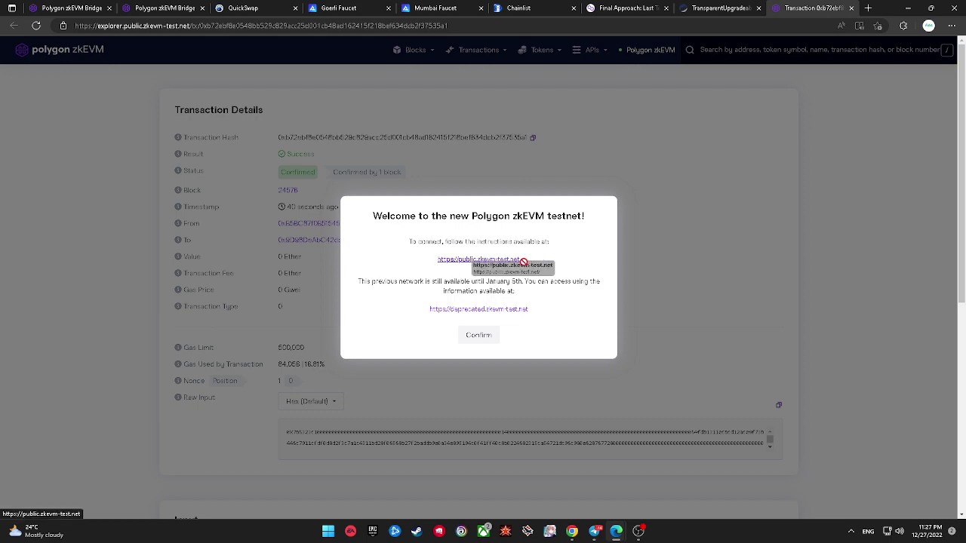
left_click(490, 259)
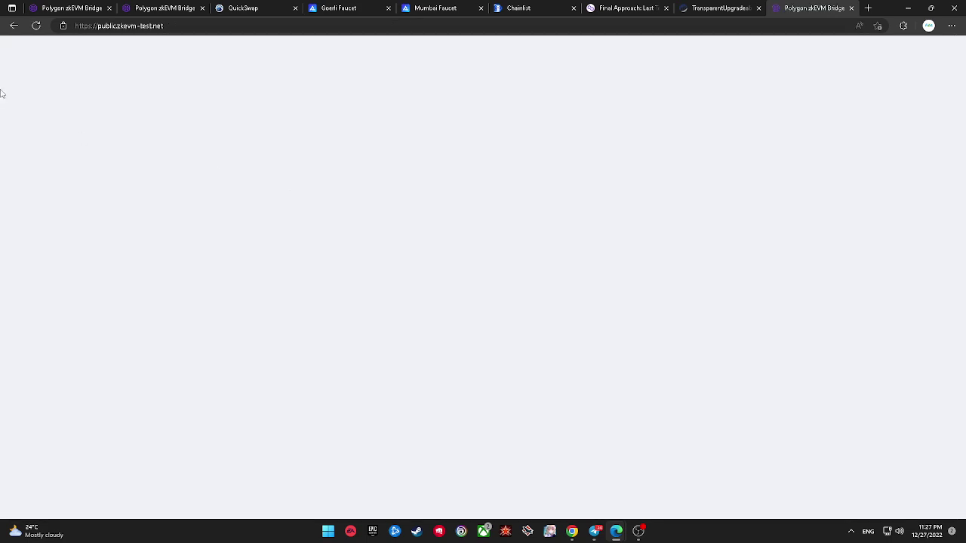
left_click(14, 26)
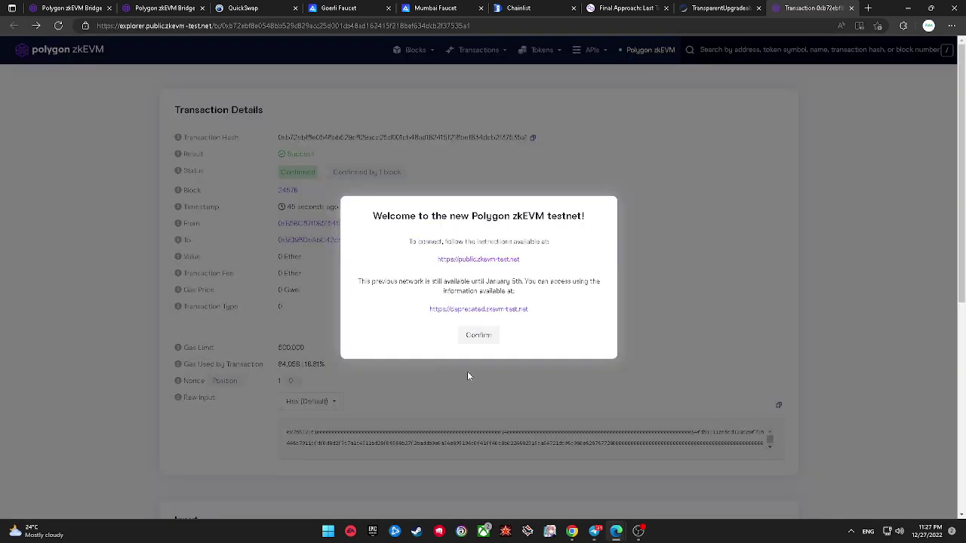
left_click(478, 335)
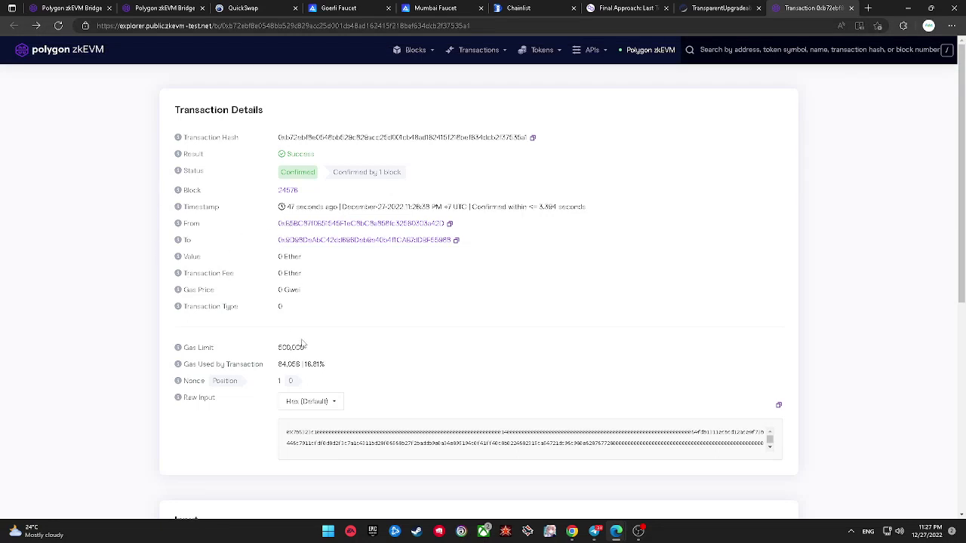
Step: Switch the Raw Input view to UTF-8 and back to Hex, then copy the raw input
scroll(302, 344, "down", 1)
left_click(319, 330)
left_click(319, 366)
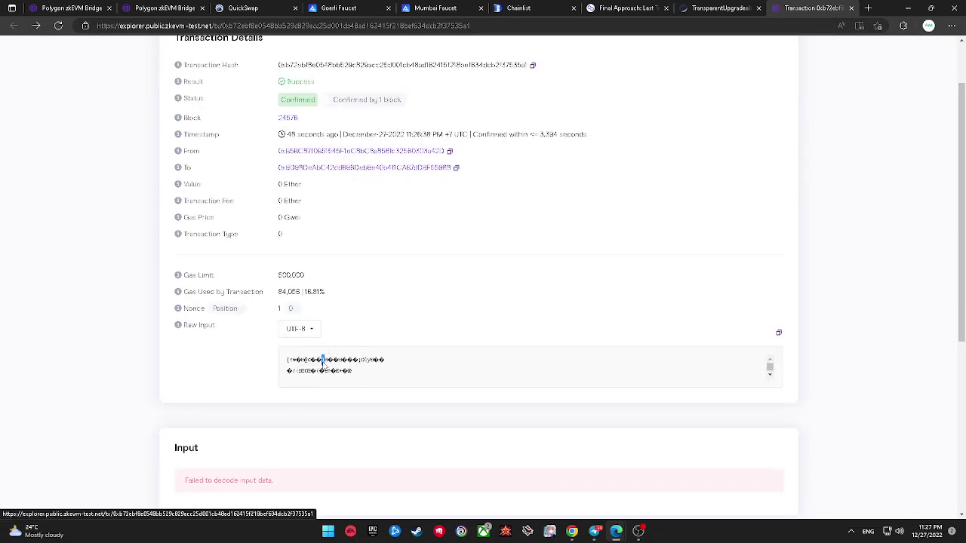
left_click(296, 329)
left_click(315, 347)
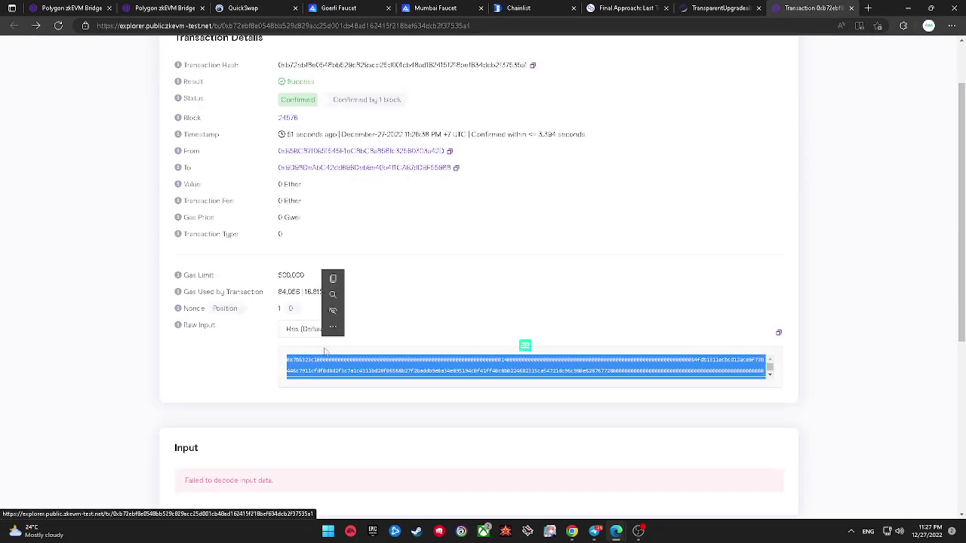
scroll(390, 339, "up", 1)
left_click(457, 328)
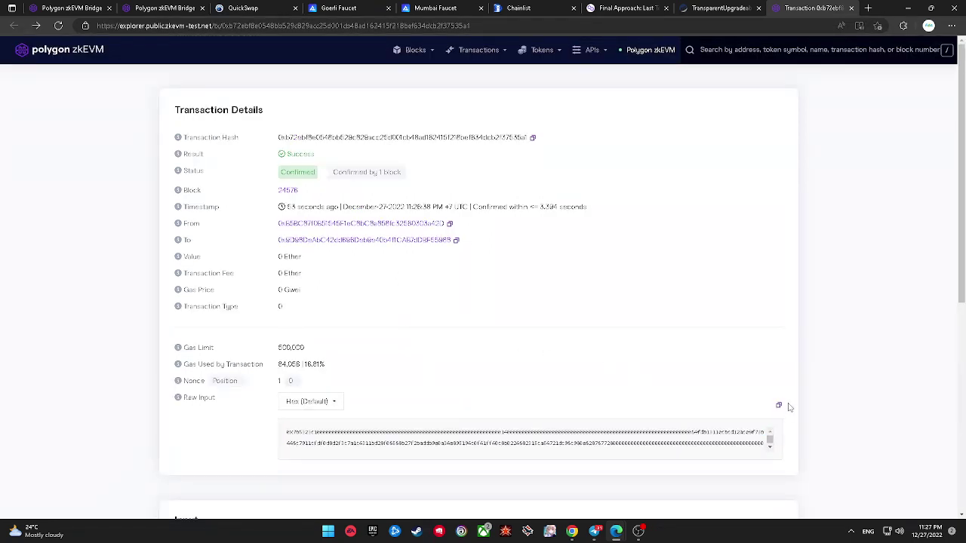
left_click(779, 405)
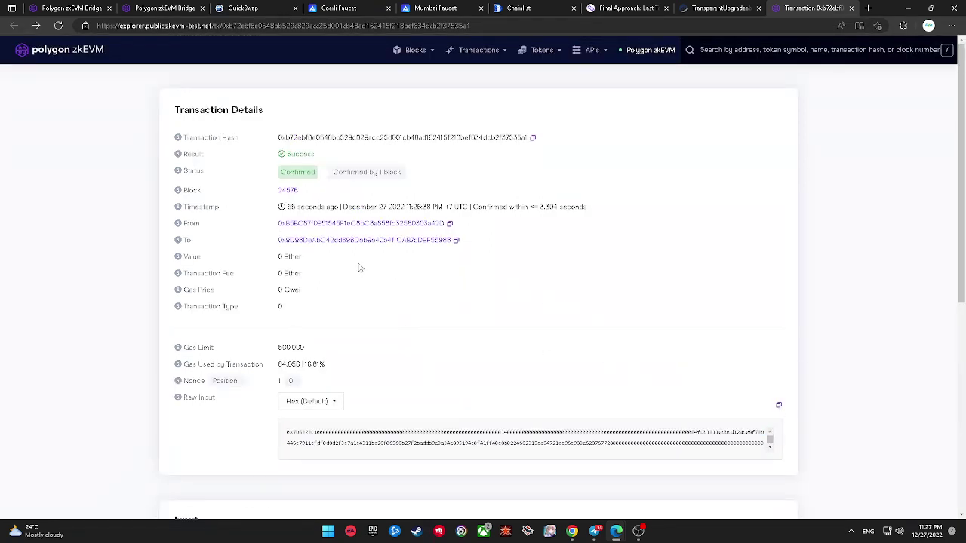